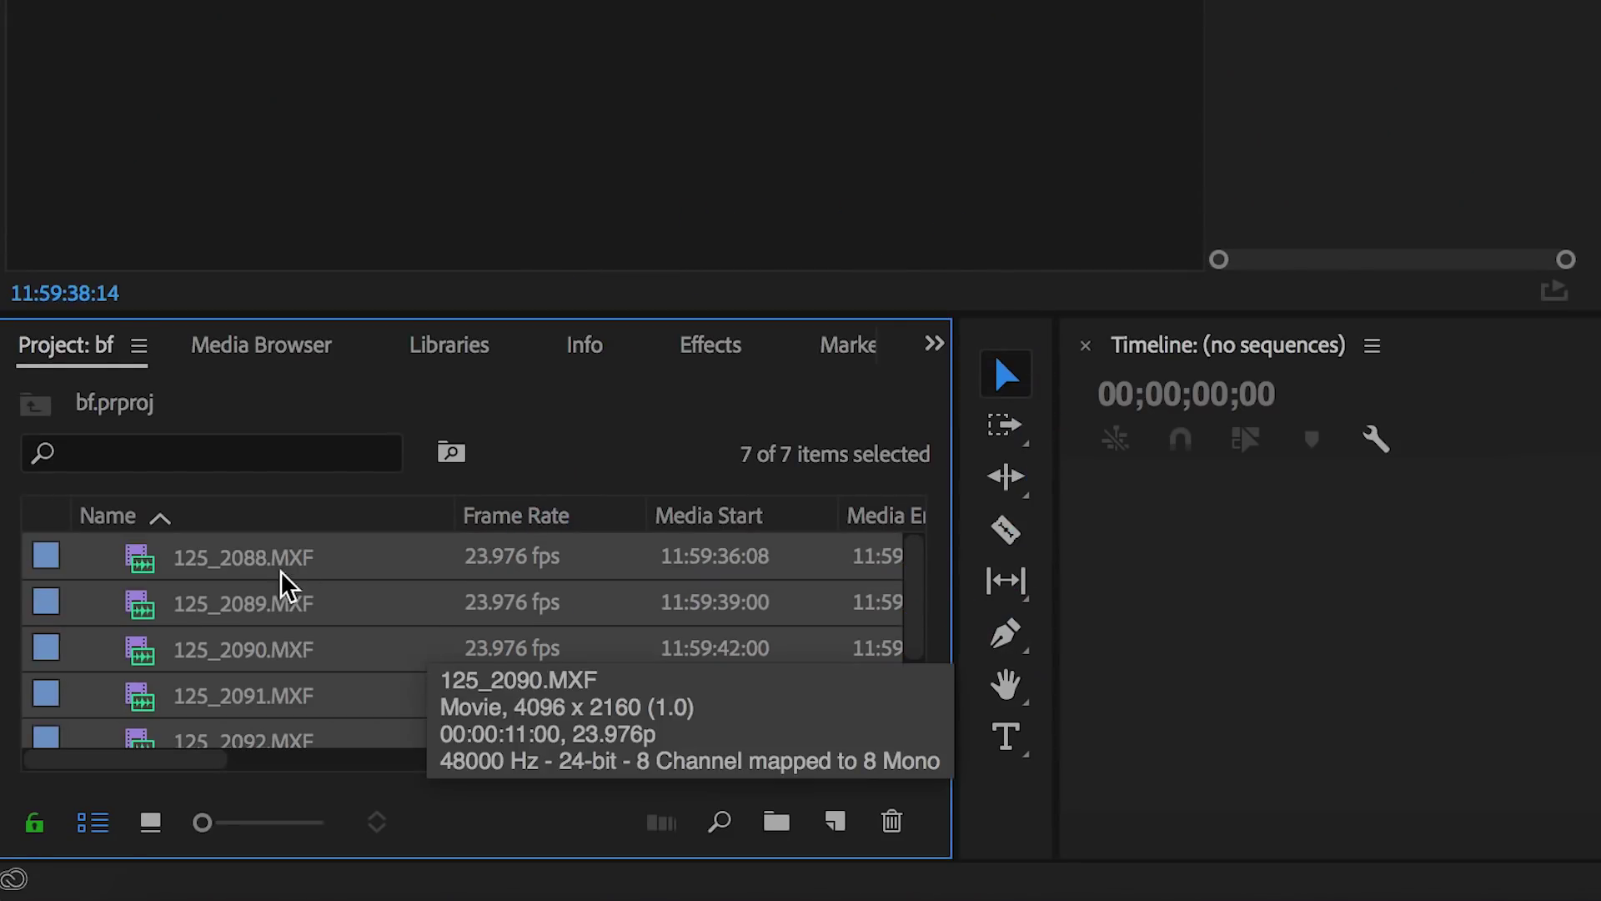
Make a new sequence from the pylon clips, deleting the rest of 125_2091 and its gap
{"action": "right_click", "coordinate": [245, 580]}
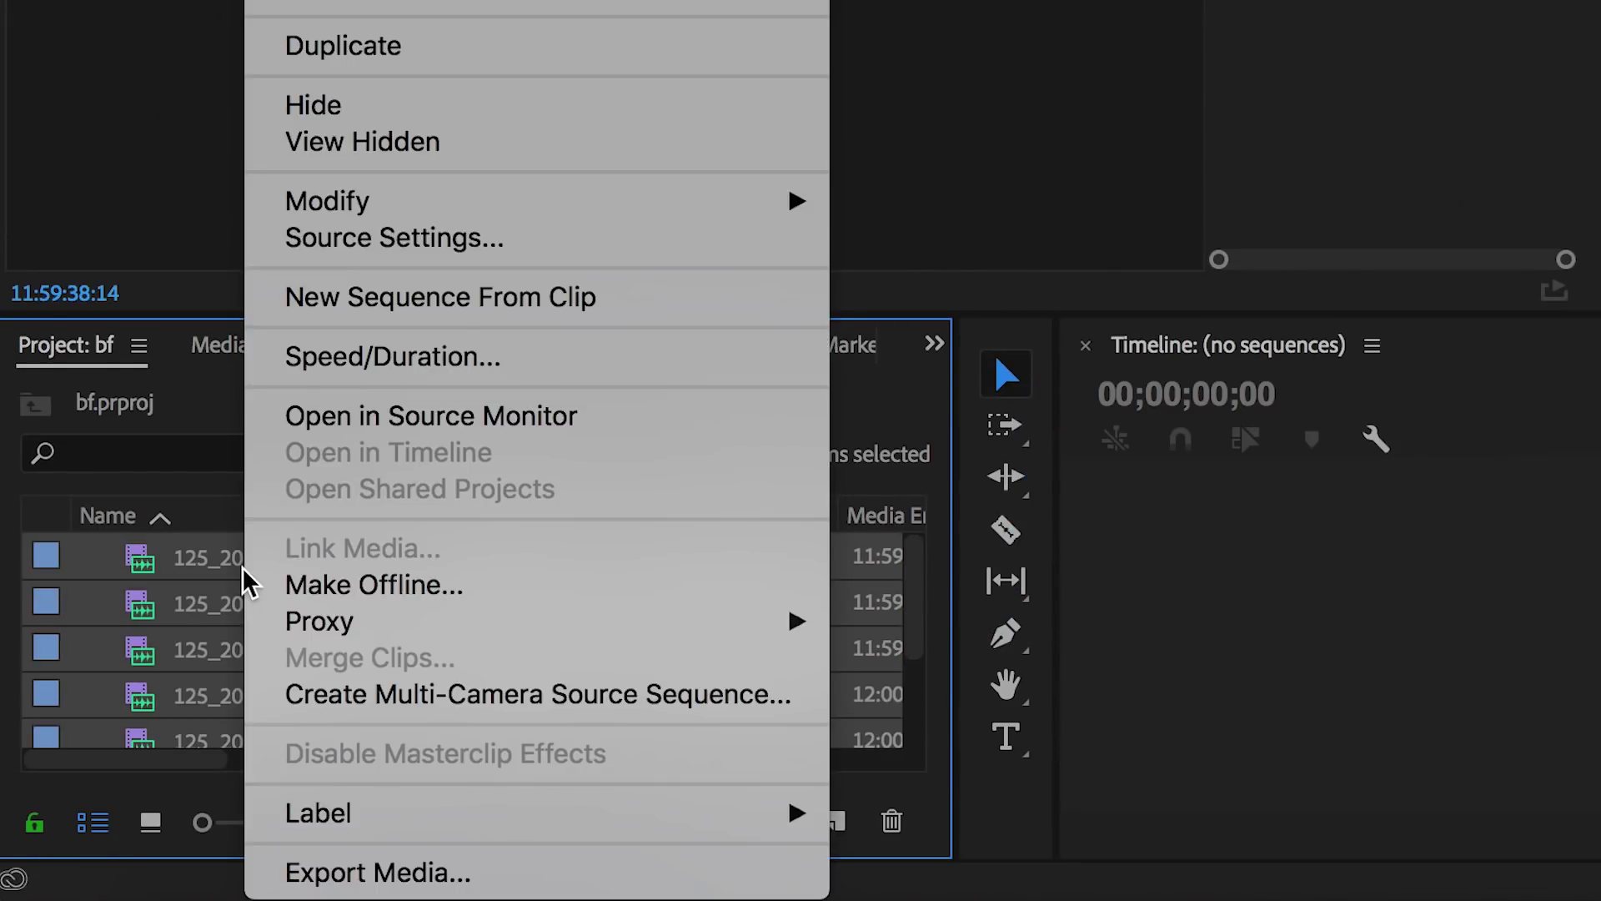
{"action": "left_click", "coordinate": [608, 297]}
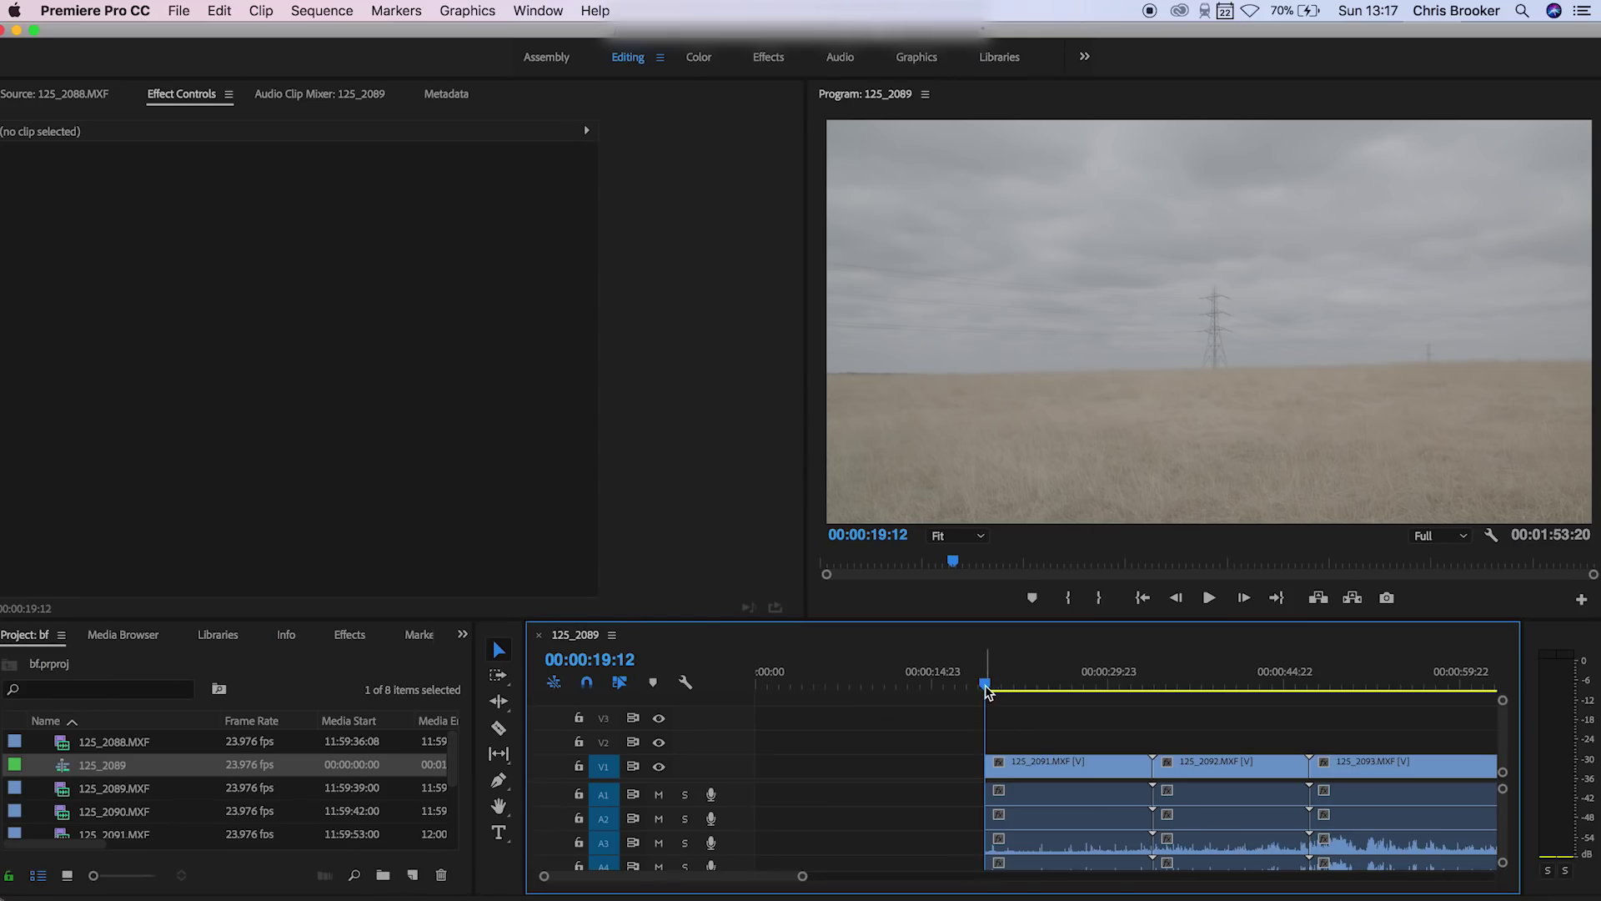
{"action": "left_click_drag", "start_coordinate": [986, 691], "coordinate": [993, 690]}
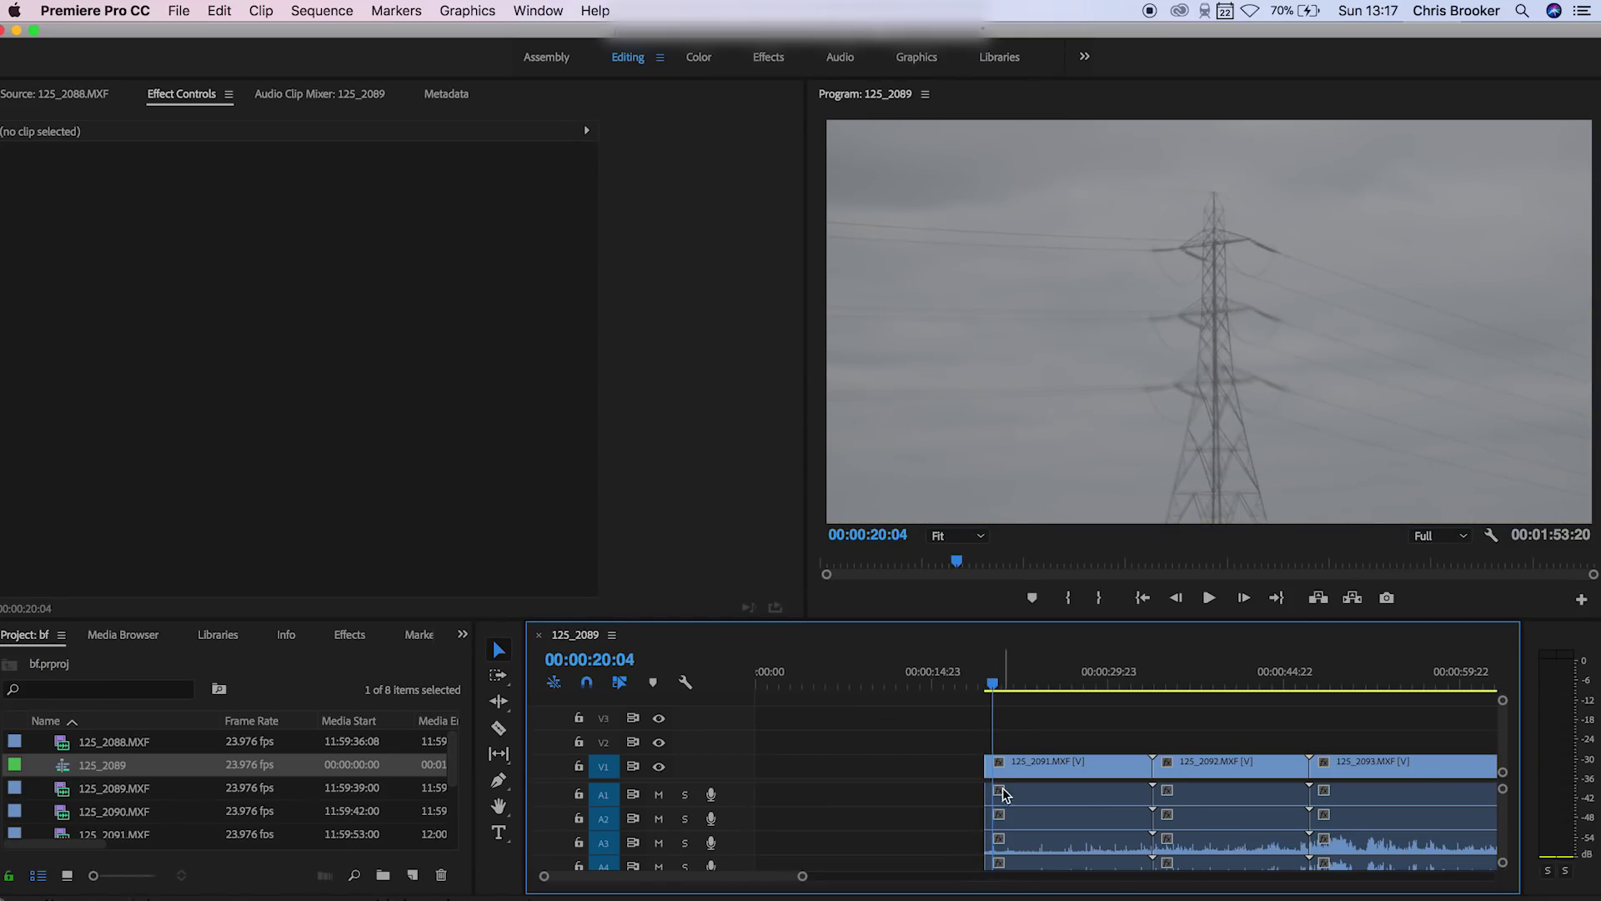
{"action": "left_click", "coordinate": [1029, 768]}
{"action": "key", "text": "Delete"}
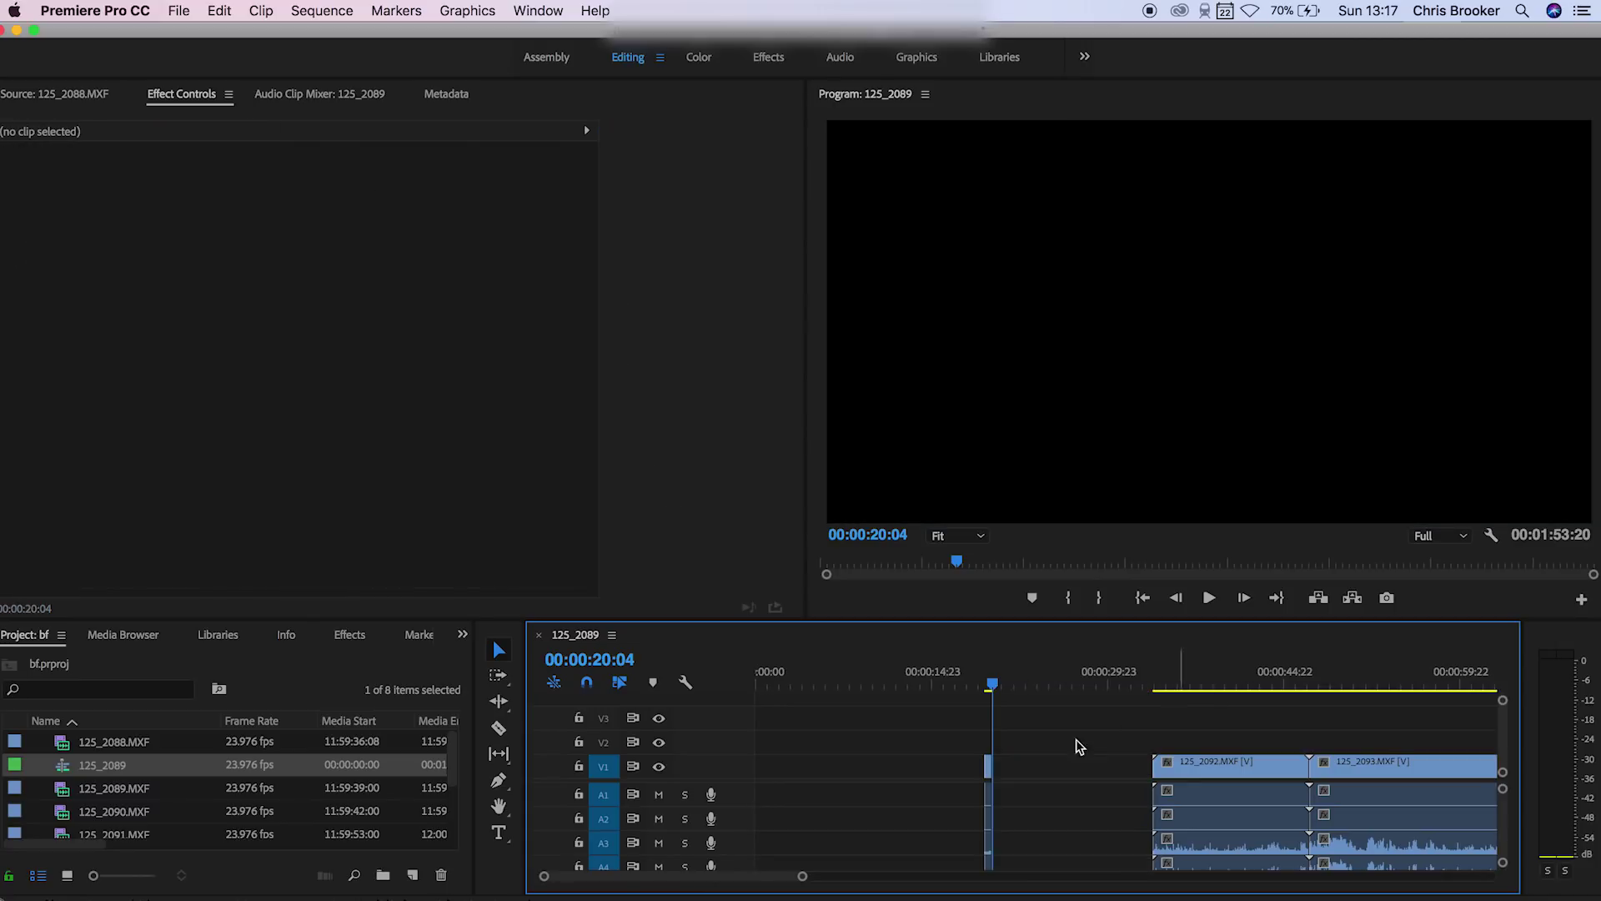
{"action": "left_click", "coordinate": [1027, 761]}
{"action": "key", "text": "Delete"}
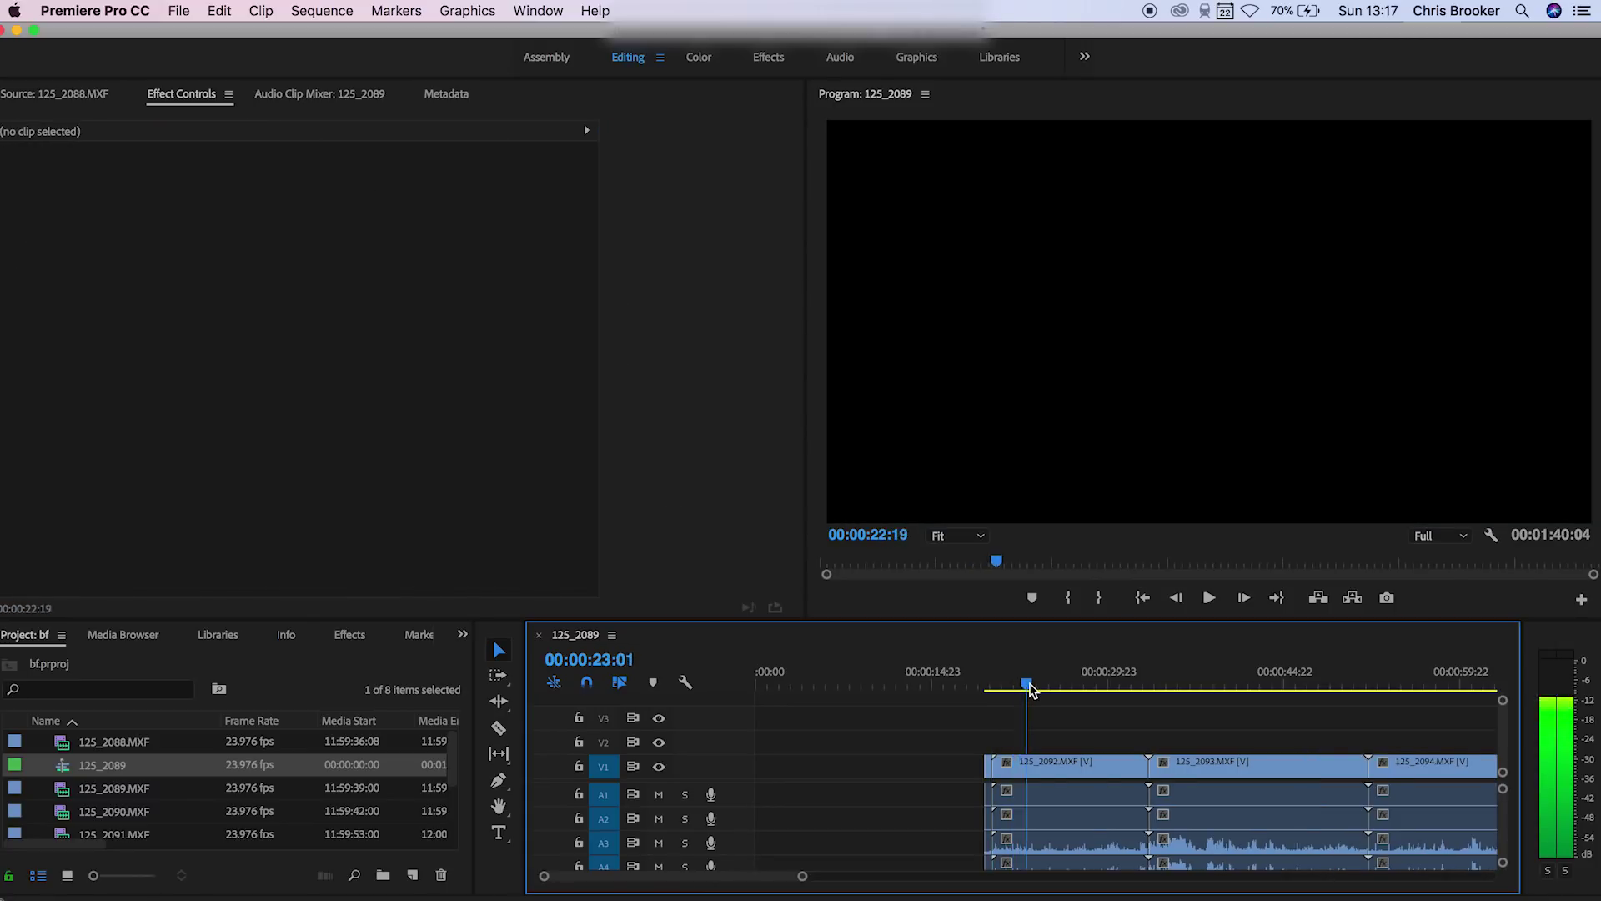
Razor-cut the next clip at the pylon frame and delete the unwanted piece before the cut
{"action": "mouse_move", "coordinate": [1031, 688]}
{"action": "left_mouse_down"}
{"action": "mouse_move", "coordinate": [1011, 689]}
{"action": "mouse_move", "coordinate": [1032, 691]}
{"action": "left_mouse_up"}
{"action": "key", "text": "c"}
{"action": "left_click", "coordinate": [1031, 765]}
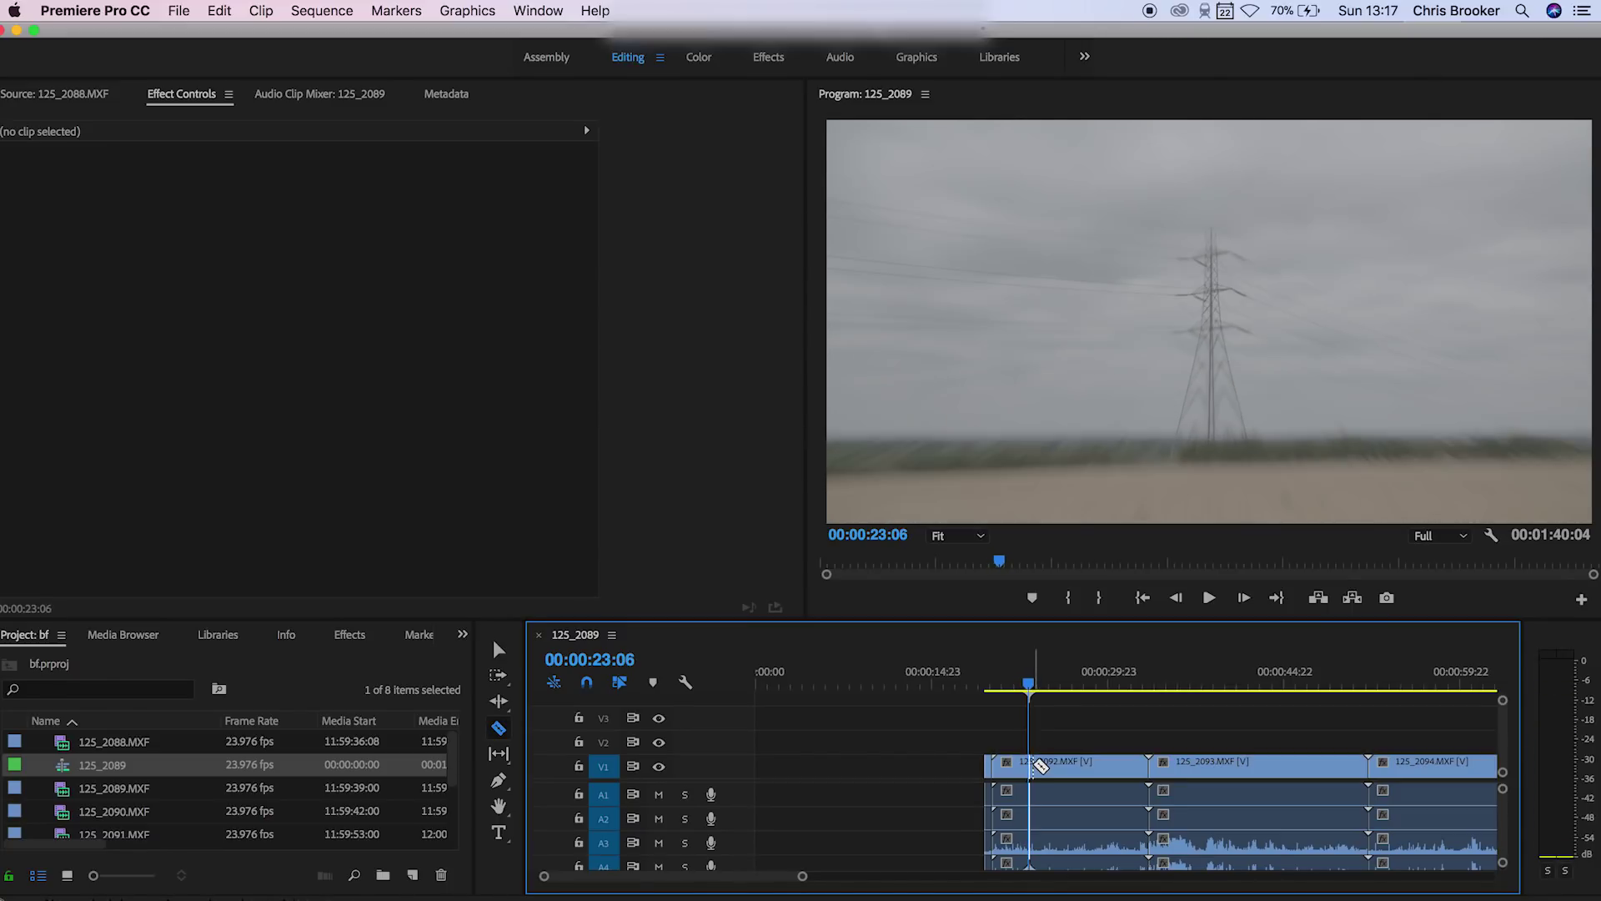
{"action": "key", "text": "v"}
{"action": "left_click", "coordinate": [1009, 766]}
{"action": "key", "text": "Delete"}
Cut 125_2092 at frame 23:13 and delete the piece after the cut
{"action": "left_click_drag", "start_coordinate": [1028, 686], "coordinate": [1033, 687]}
{"action": "key", "text": "c"}
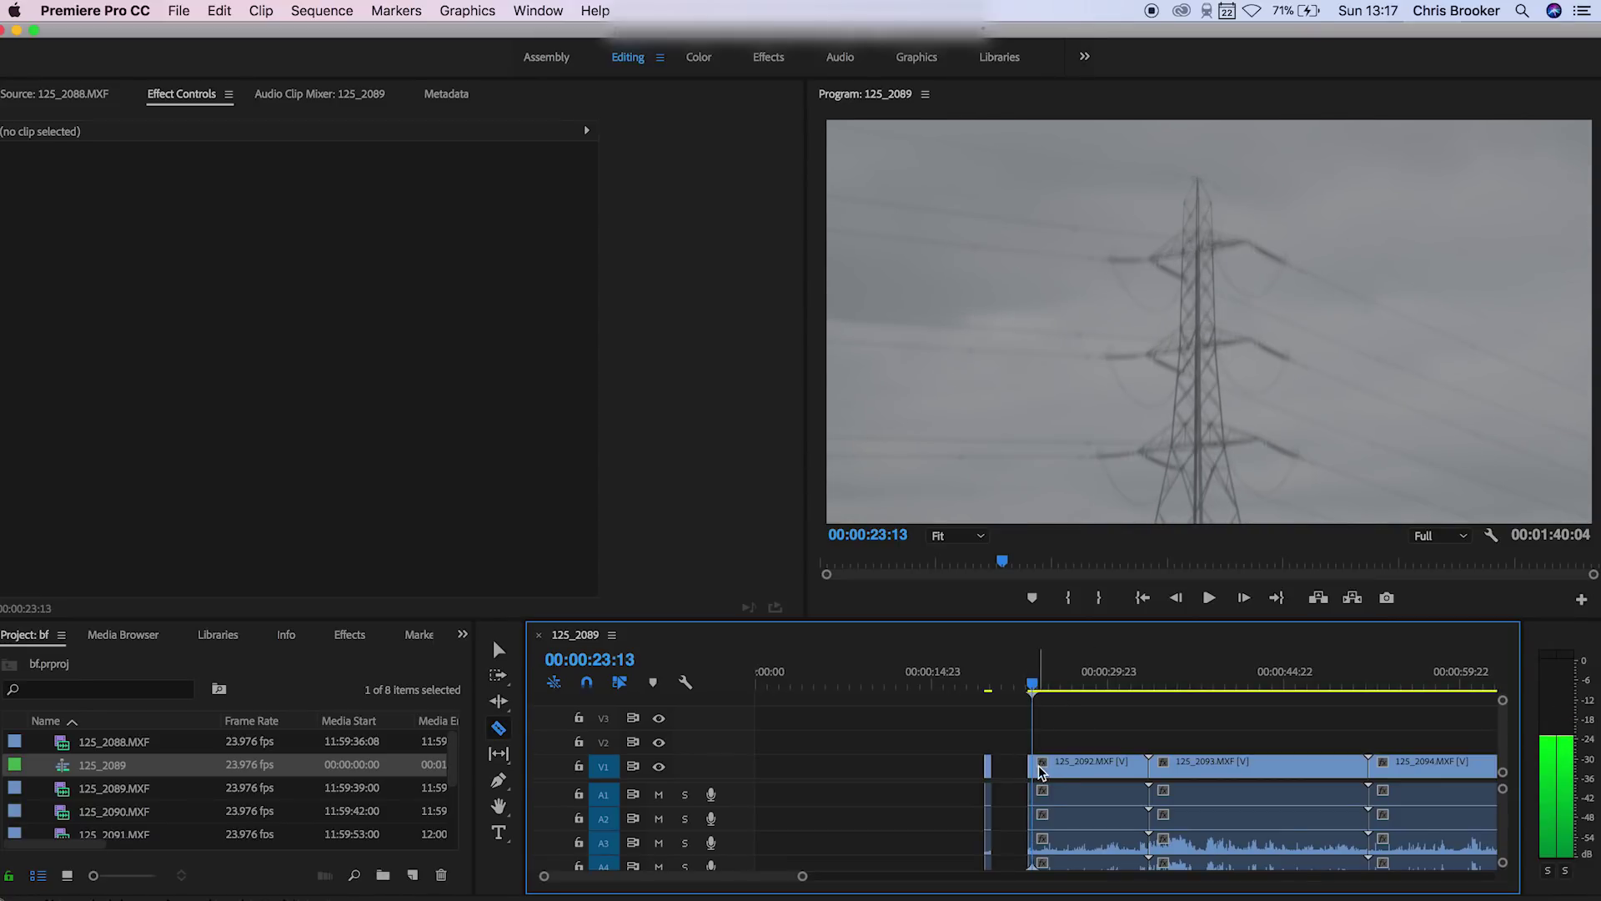
{"action": "left_click", "coordinate": [1034, 766]}
{"action": "key", "text": "v"}
{"action": "left_click", "coordinate": [1085, 773]}
{"action": "key", "text": "Delete"}
{"action": "left_click_drag", "start_coordinate": [1214, 691], "coordinate": [1317, 694]}
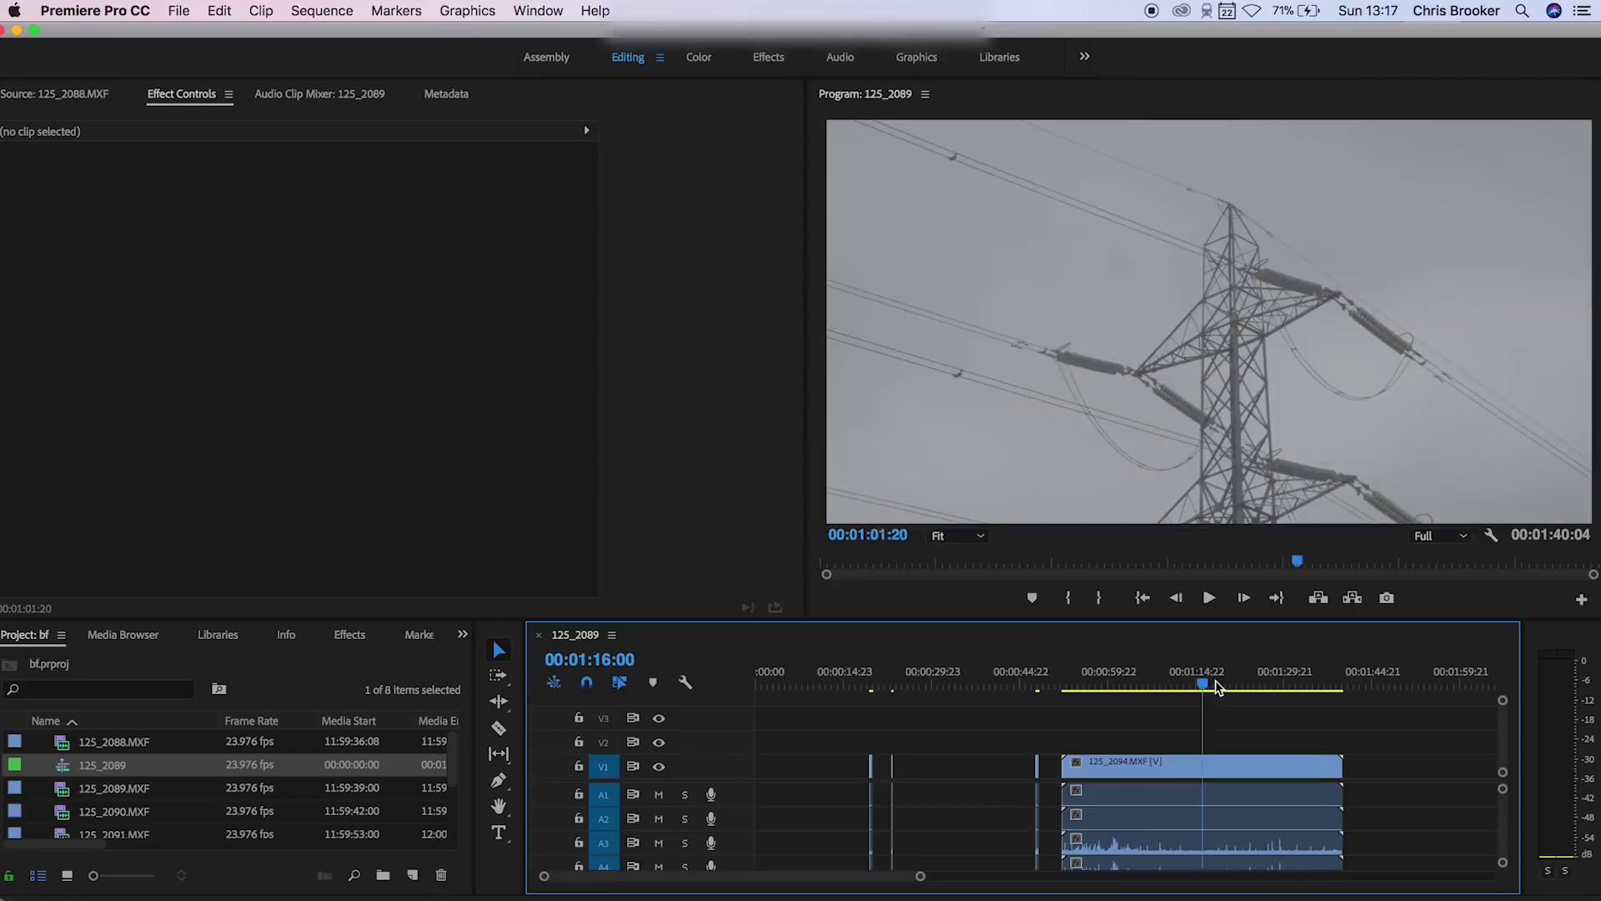
{"action": "left_click_drag", "start_coordinate": [1208, 678], "coordinate": [1168, 673]}
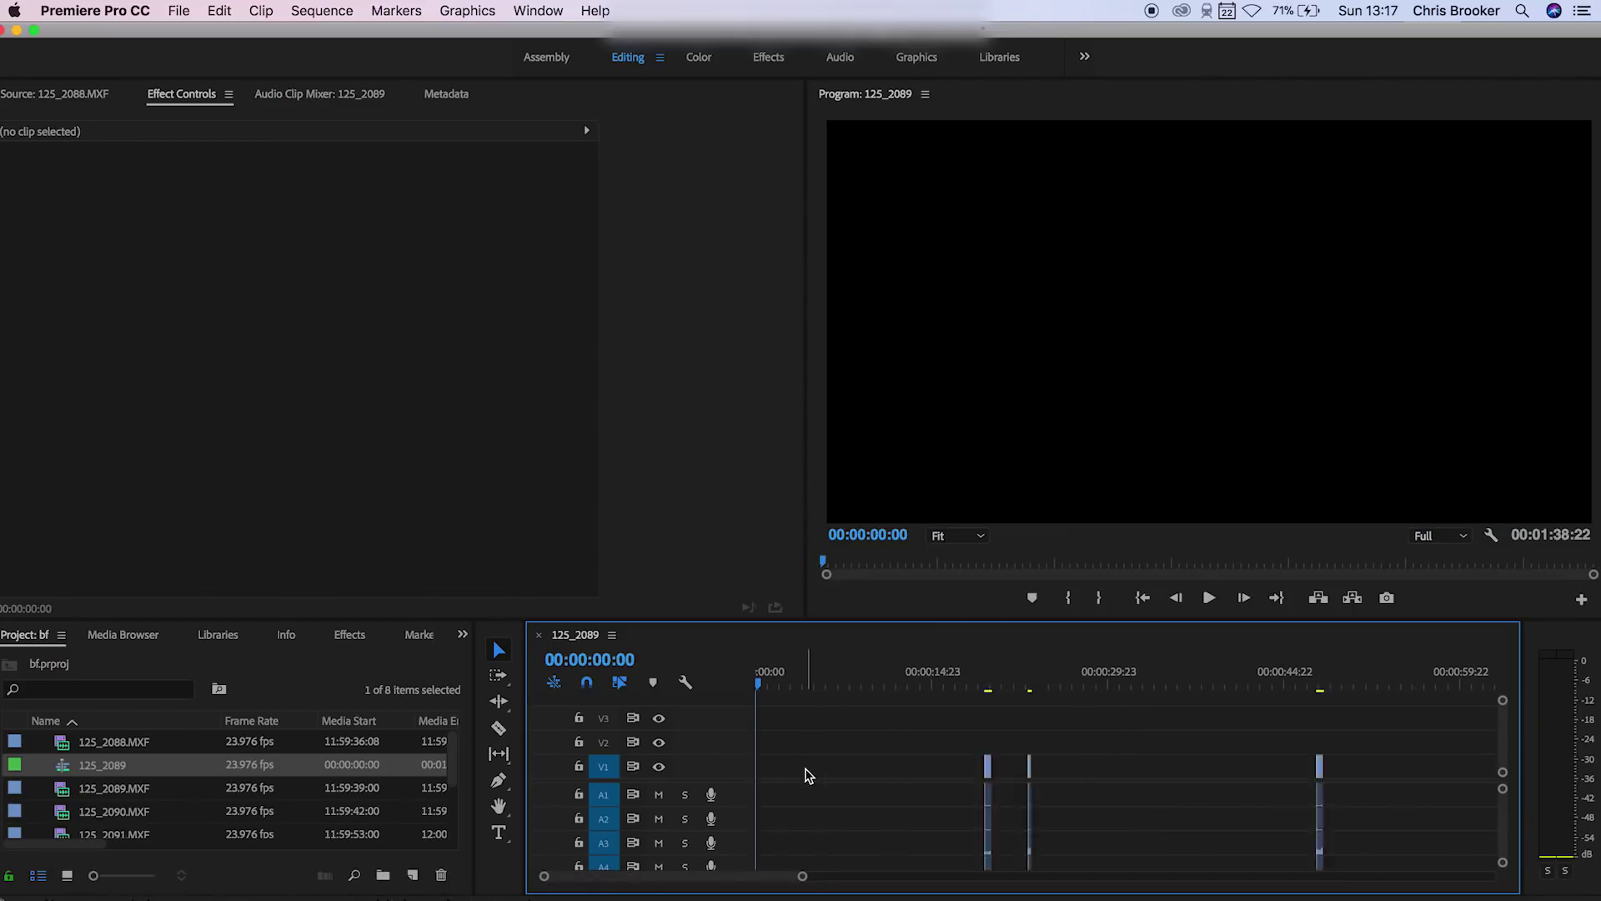
Drag 125_2091's out point 3 frames left, then check frames 10–13 around the cut
{"action": "left_click", "coordinate": [851, 685]}
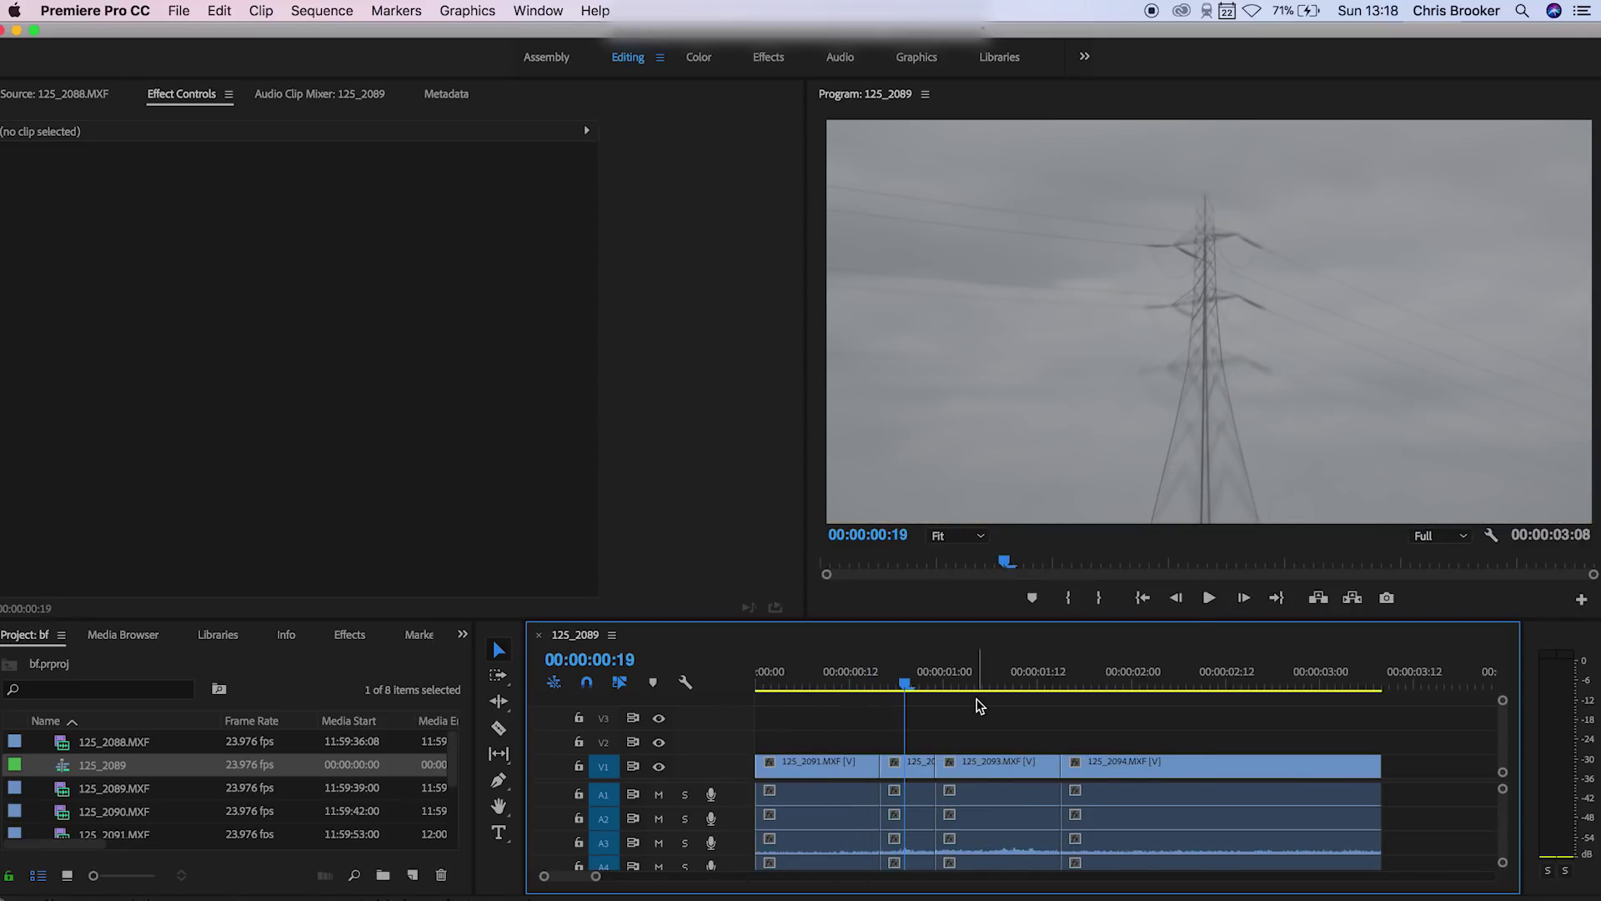
{"action": "left_click", "coordinate": [848, 683]}
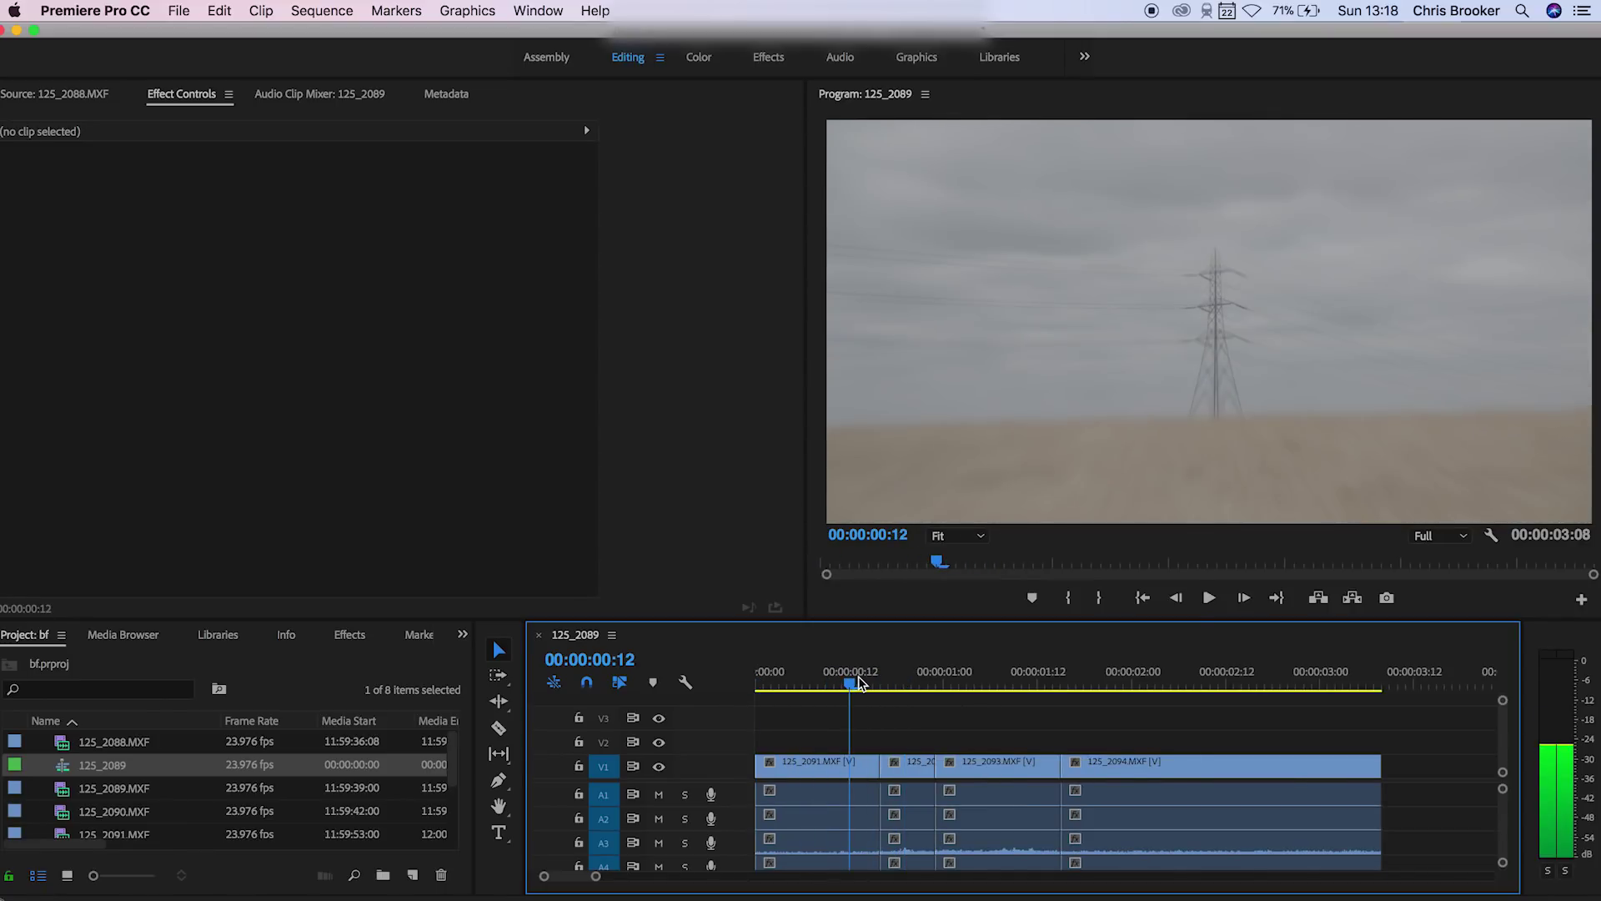
{"action": "left_click_drag", "start_coordinate": [871, 756], "coordinate": [858, 762]}
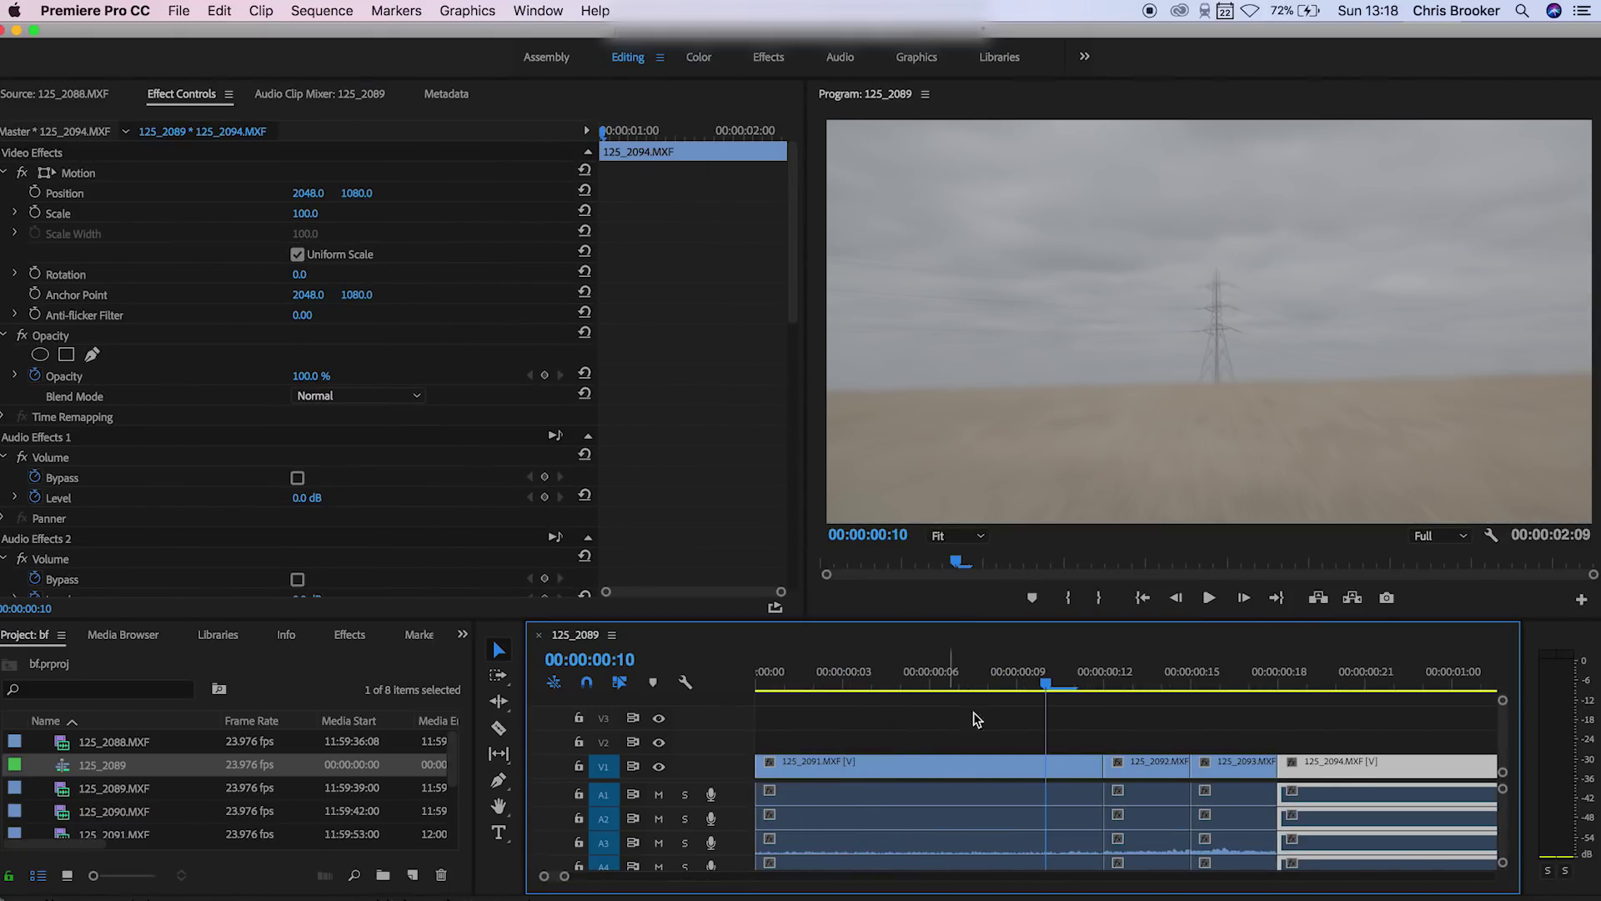
{"action": "left_click_drag", "start_coordinate": [1096, 687], "coordinate": [1119, 679]}
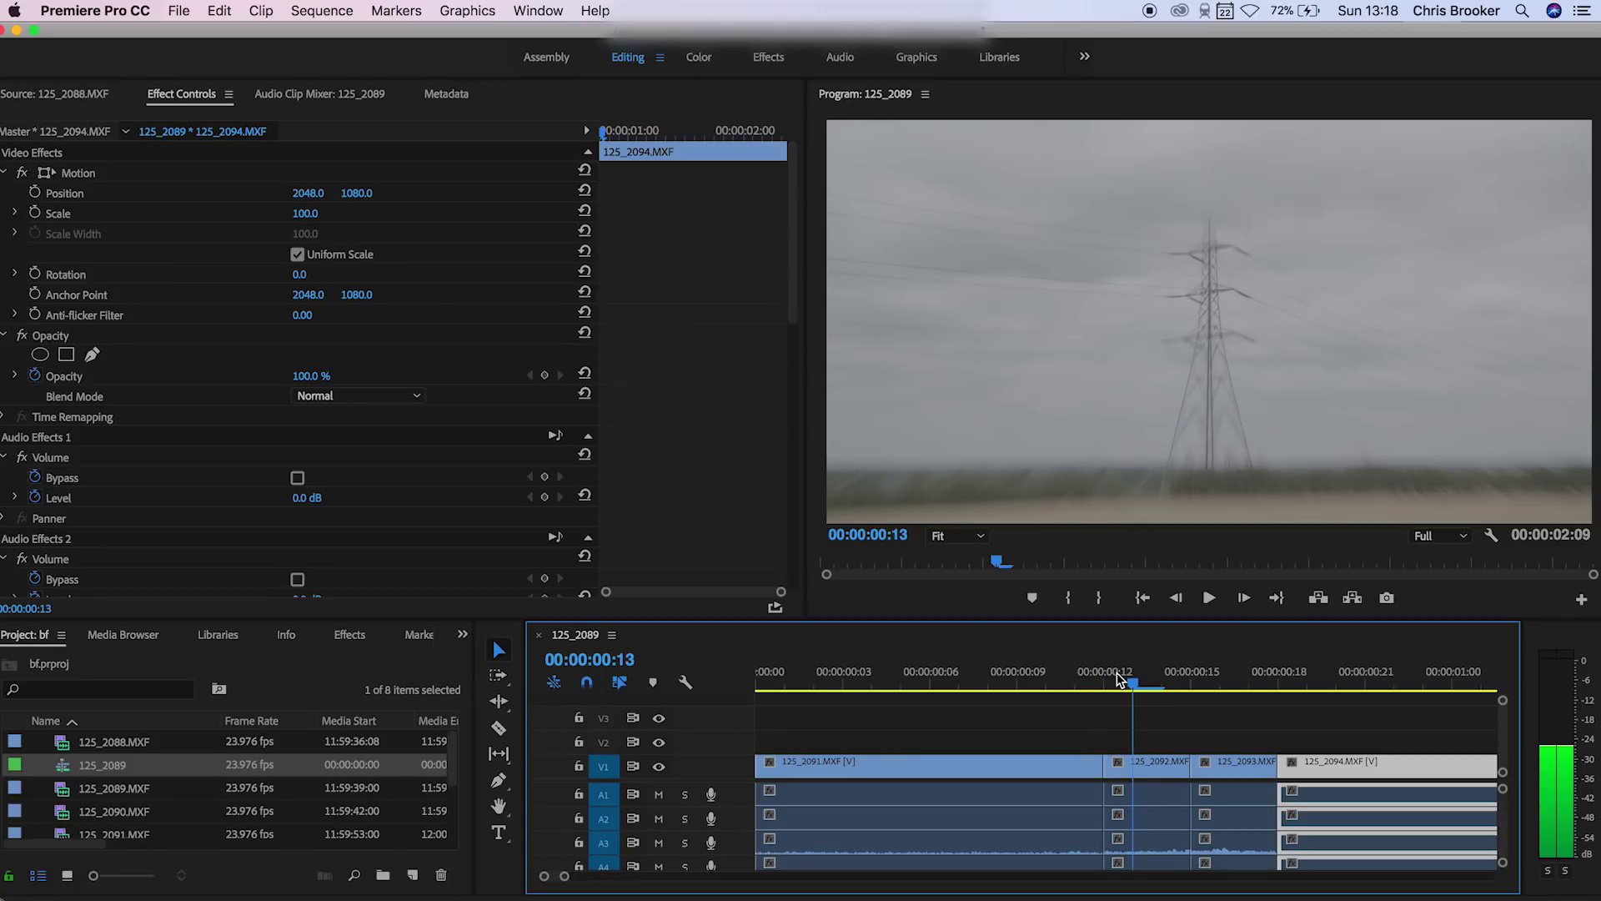
Change 125_2092's speed and set the following clip's speed to 200%
{"action": "left_click", "coordinate": [1126, 763]}
{"action": "right_click", "coordinate": [1126, 766]}
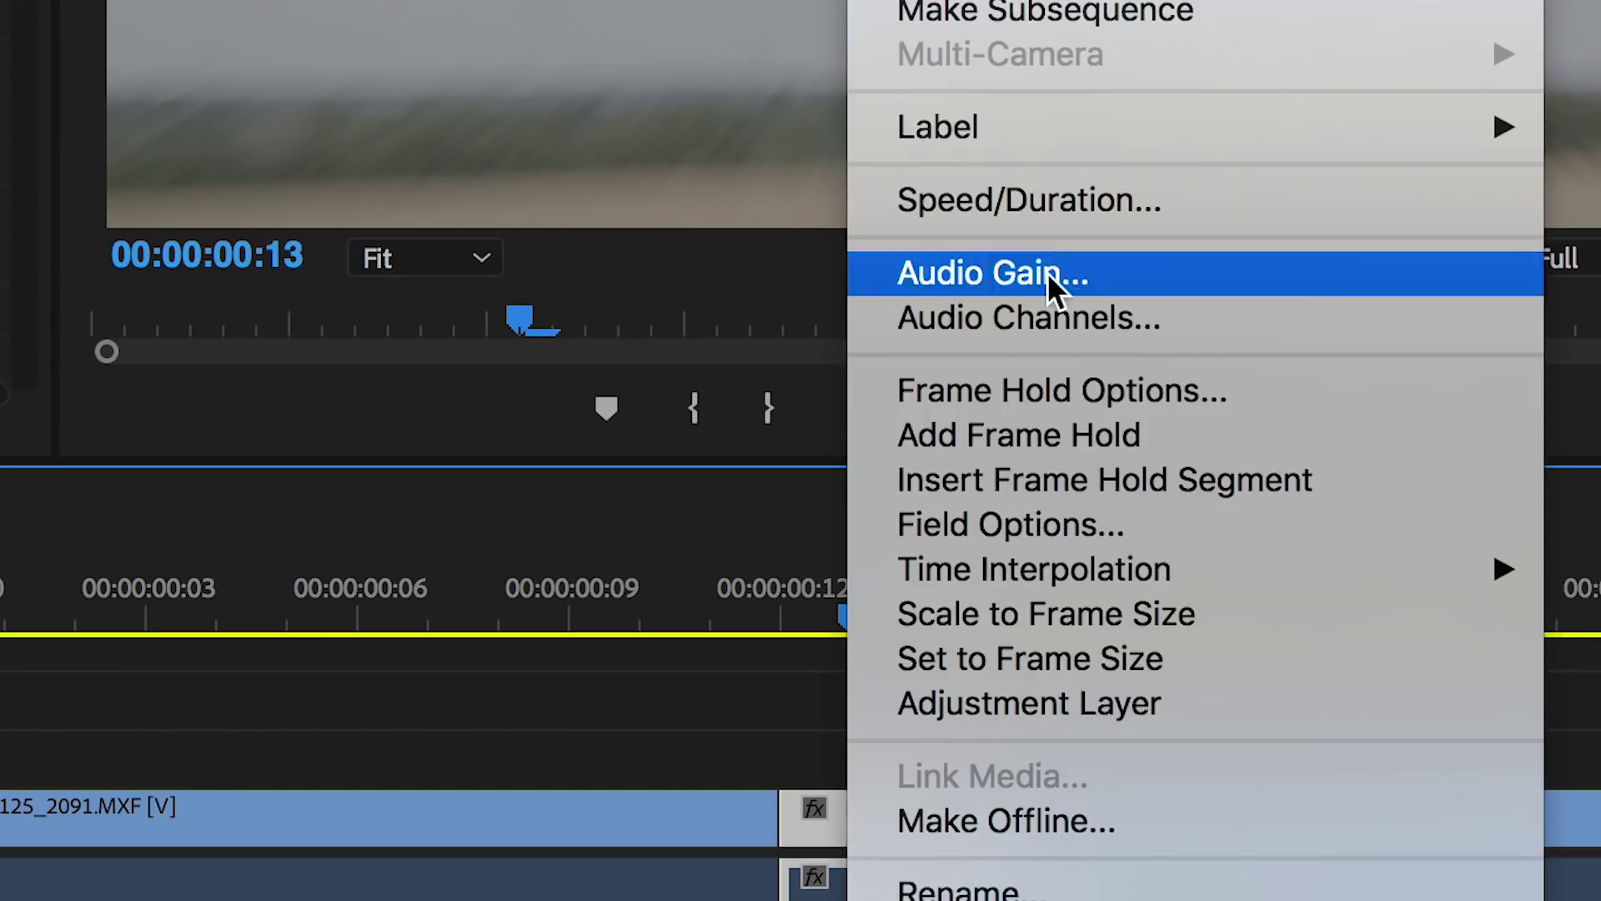
{"action": "left_click", "coordinate": [1089, 200]}
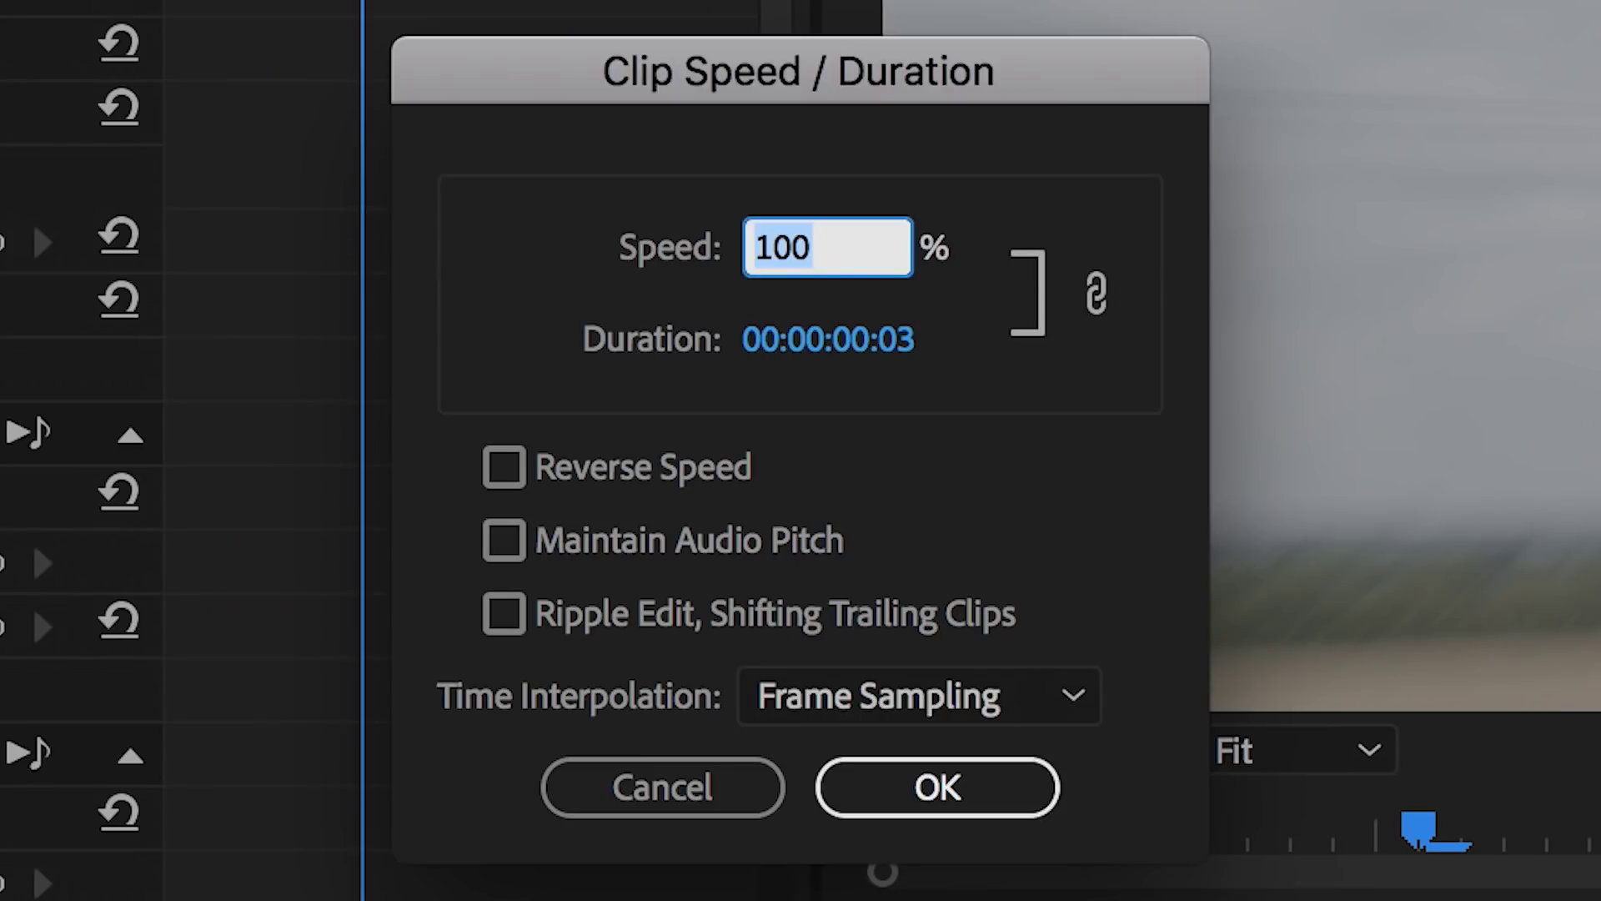
{"action": "key", "text": "Return"}
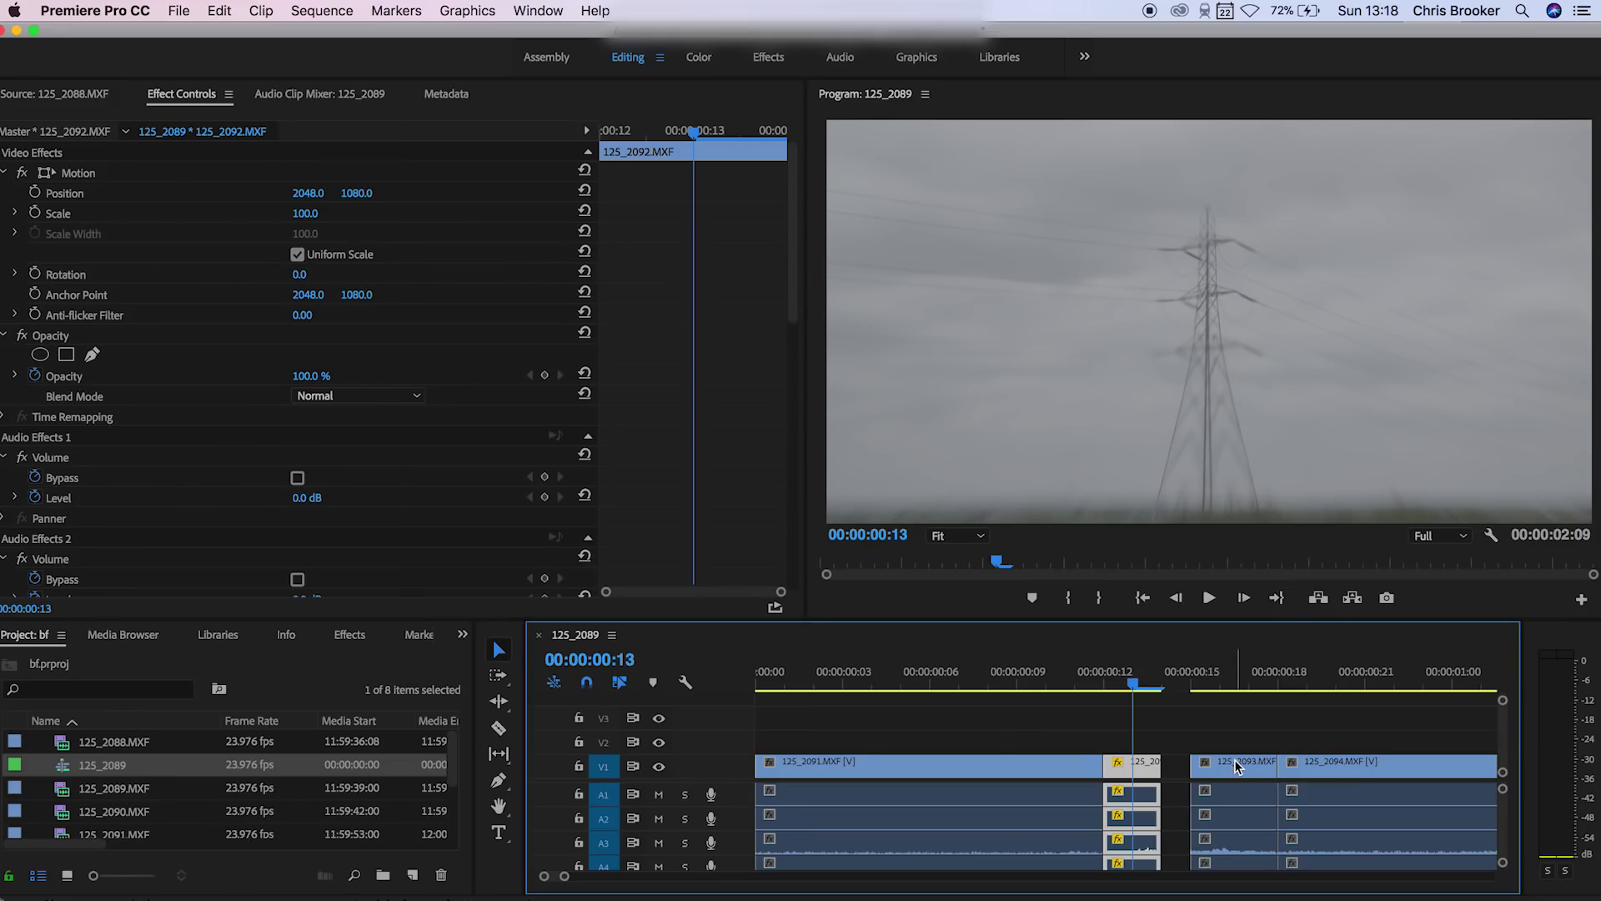
{"action": "right_click", "coordinate": [1232, 769]}
{"action": "left_click", "coordinate": [1358, 514]}
{"action": "type", "text": "200"}
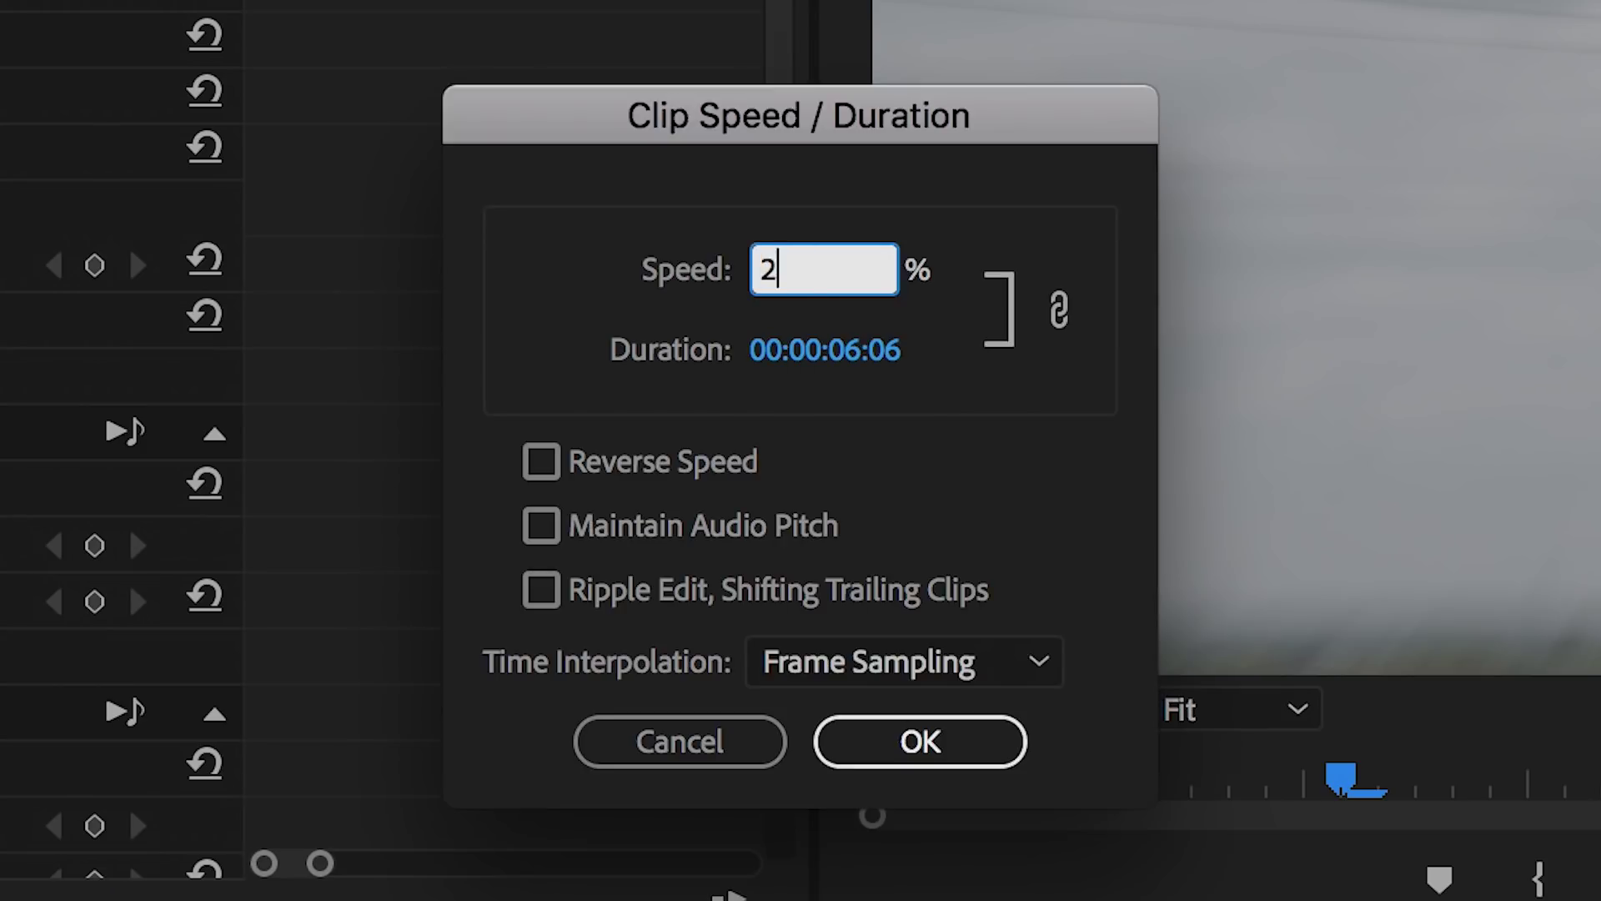
{"action": "key", "text": "Return"}
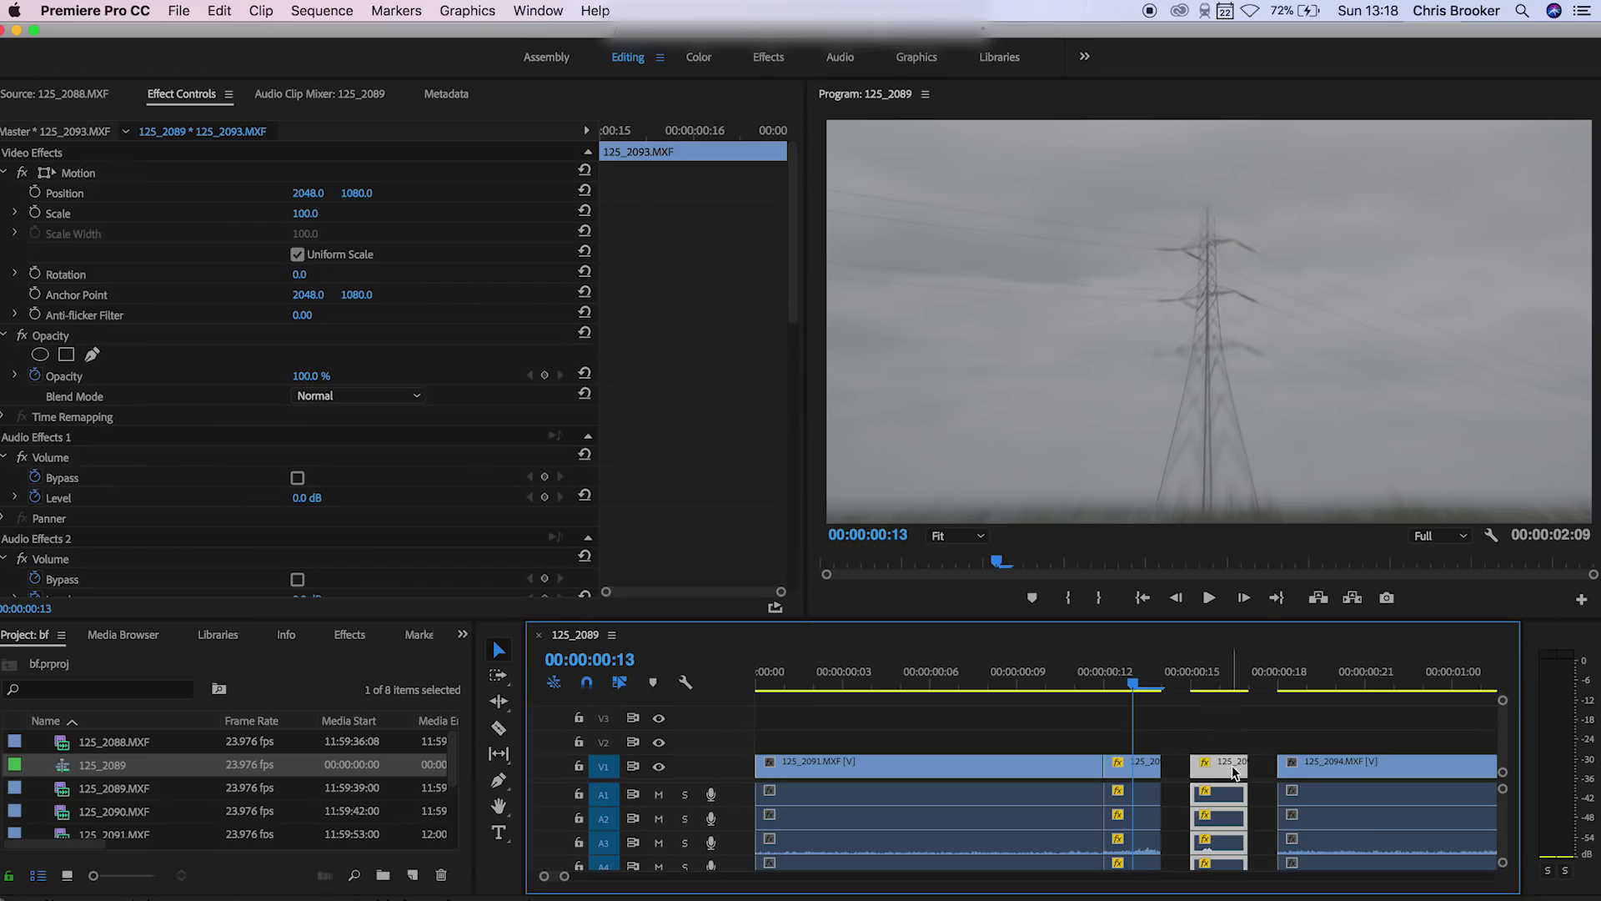
Slide 125_2093 and 125_2094 left to close the gaps, then play back the super zoom
{"action": "left_click_drag", "start_coordinate": [1234, 773], "coordinate": [1202, 775]}
{"action": "left_click_drag", "start_coordinate": [1325, 774], "coordinate": [1296, 776]}
{"action": "left_click_drag", "start_coordinate": [1133, 683], "coordinate": [783, 701]}
{"action": "key", "text": "space"}
{"action": "left_click", "coordinate": [1023, 682]}
{"action": "key", "text": "minus"}
{"action": "key", "text": "minus"}
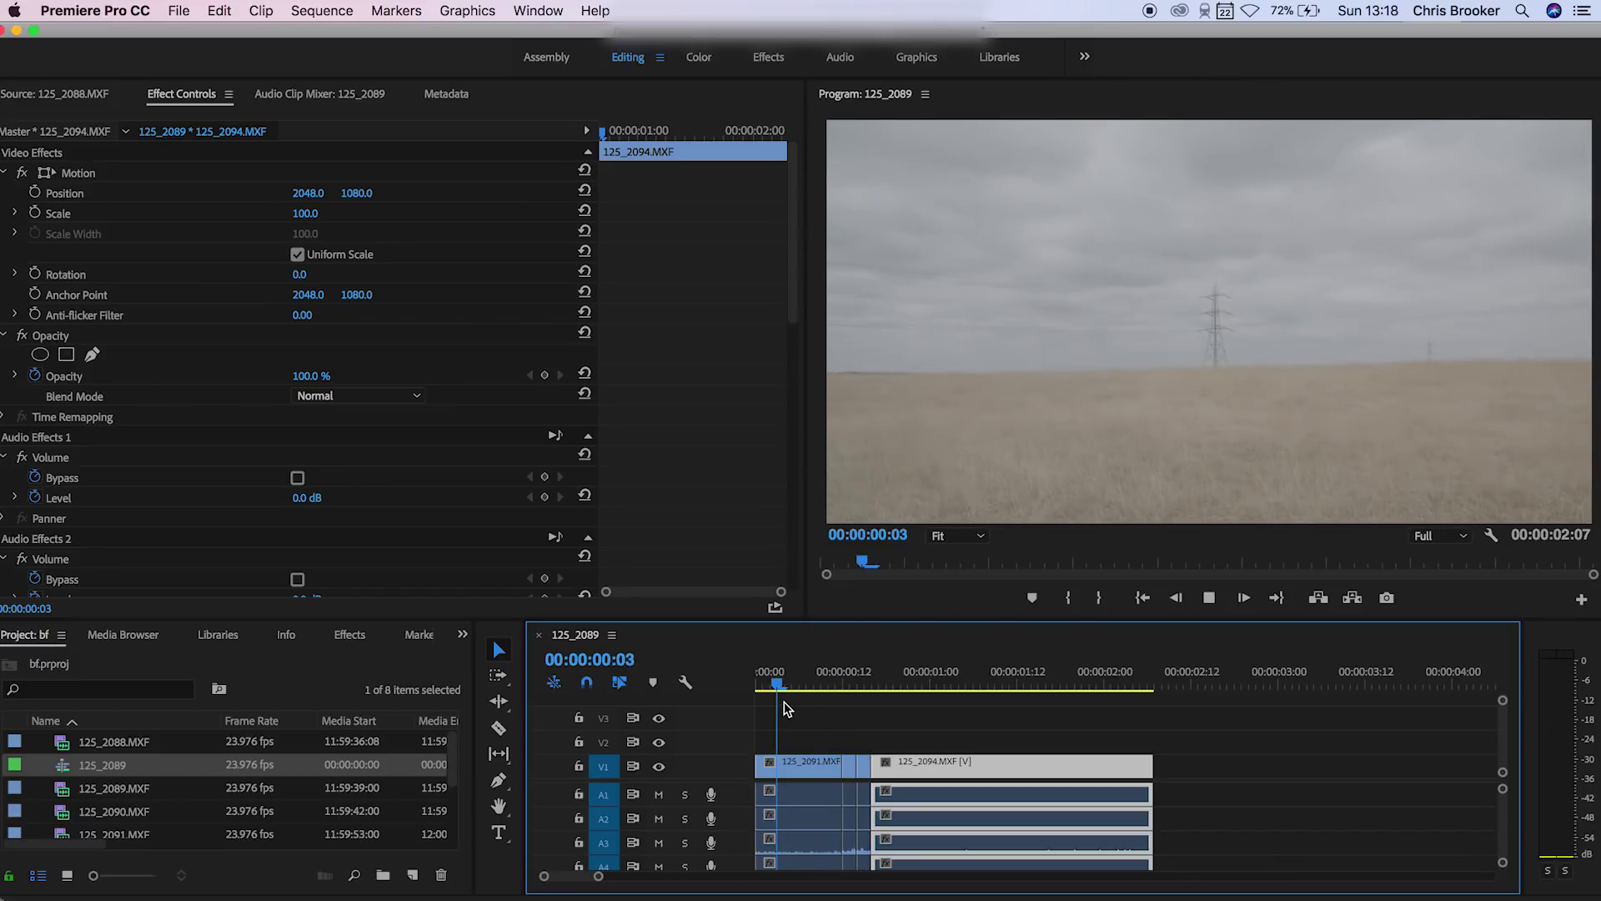
{"action": "key", "text": "space"}
{"action": "left_click", "coordinate": [823, 680]}
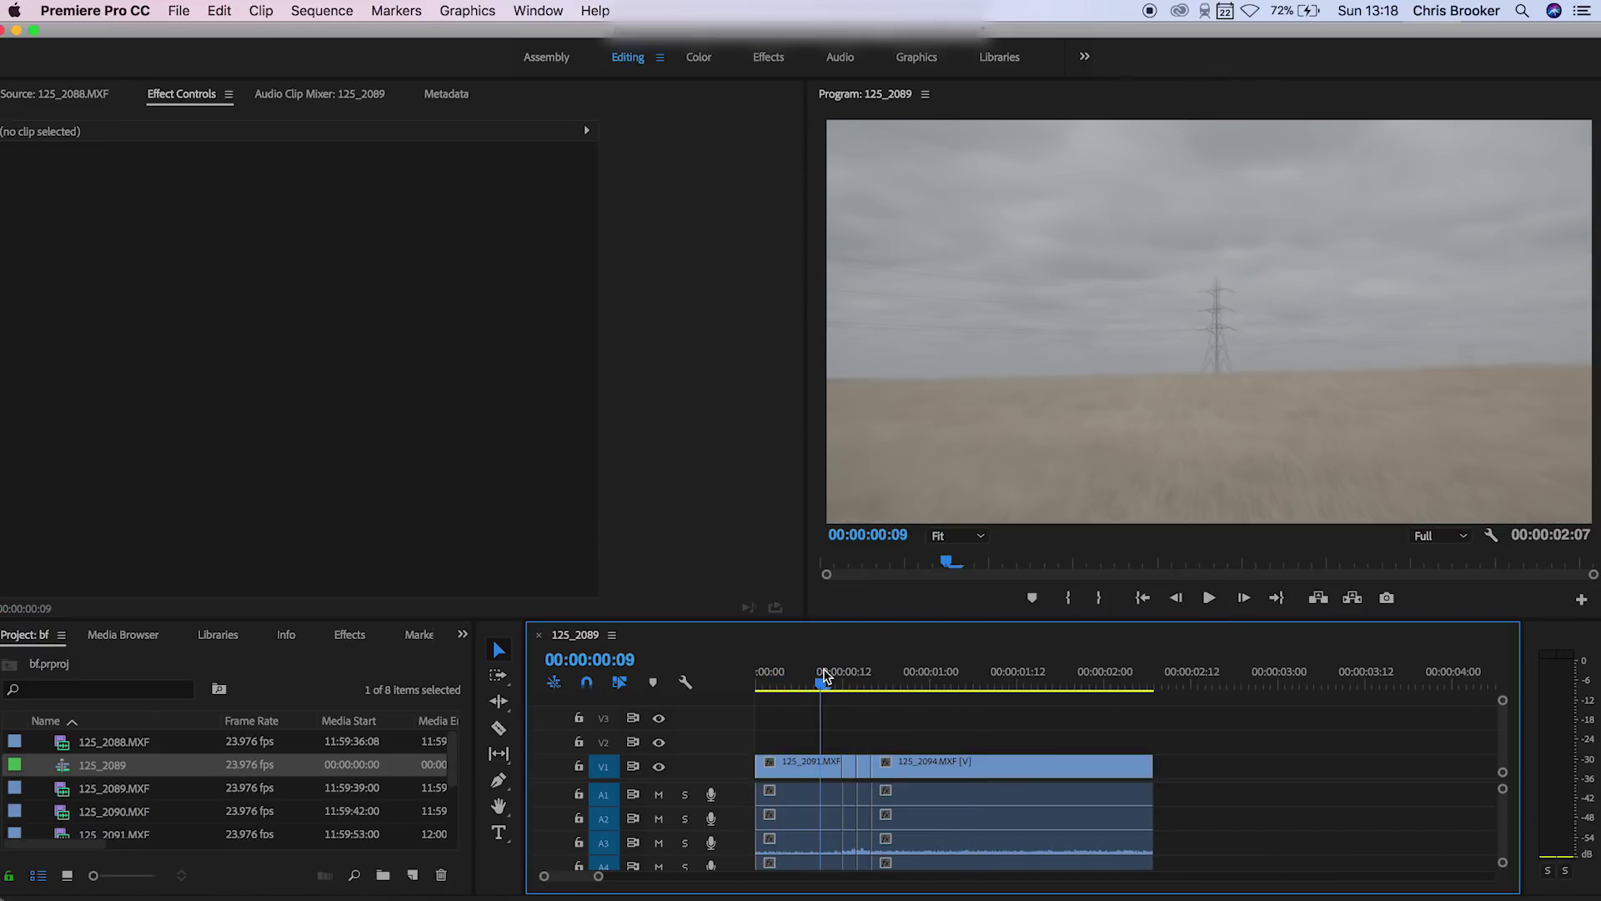
{"action": "key", "text": "space"}
{"action": "key", "text": "space"}
{"action": "left_click_drag", "start_coordinate": [827, 676], "coordinate": [846, 678]}
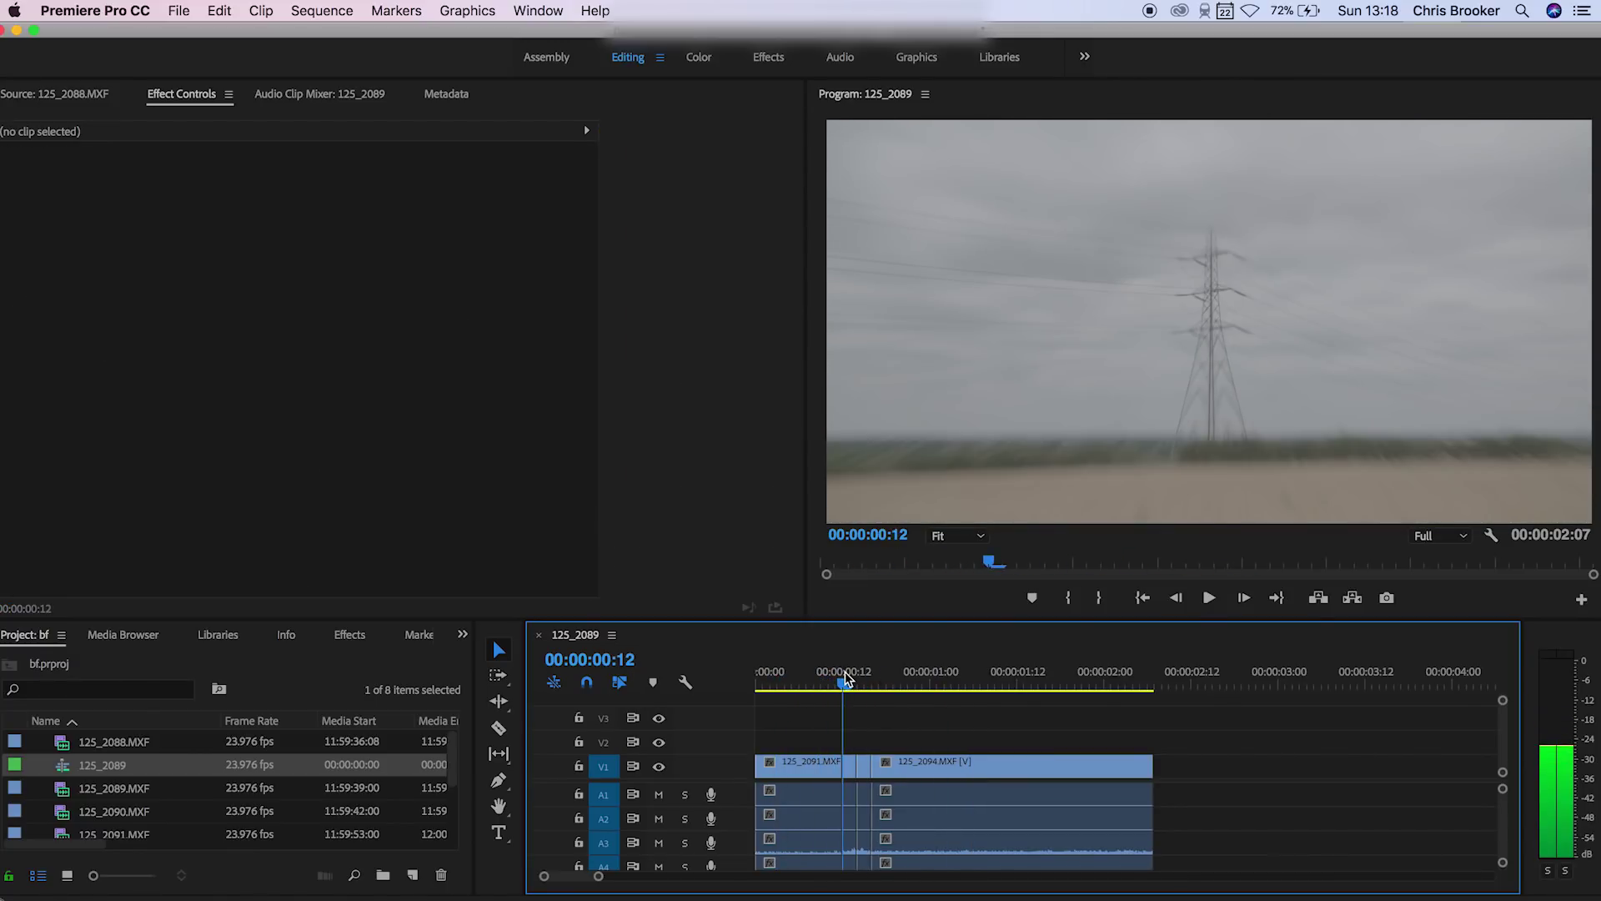
Step frame by frame around frame 13 to review the cut, then bring up Effects
{"action": "key", "text": "equal"}
{"action": "key", "text": "equal"}
{"action": "key", "text": "Left"}
{"action": "key", "text": "Right"}
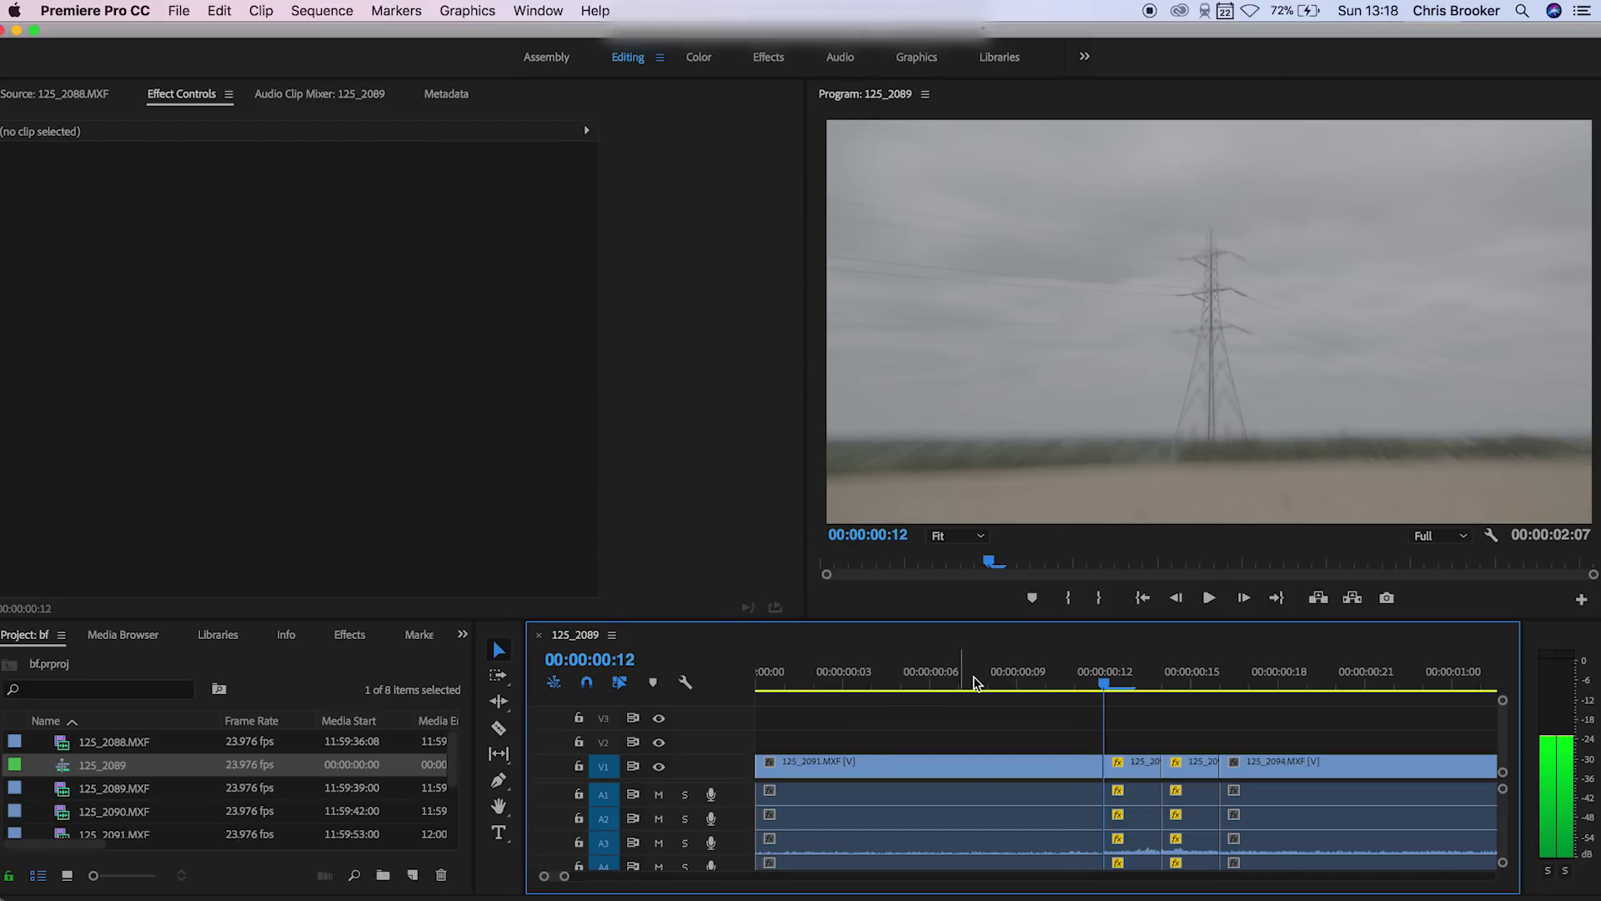
{"action": "key", "text": "Right"}
{"action": "key", "text": "Right"}
{"action": "key", "text": "Left"}
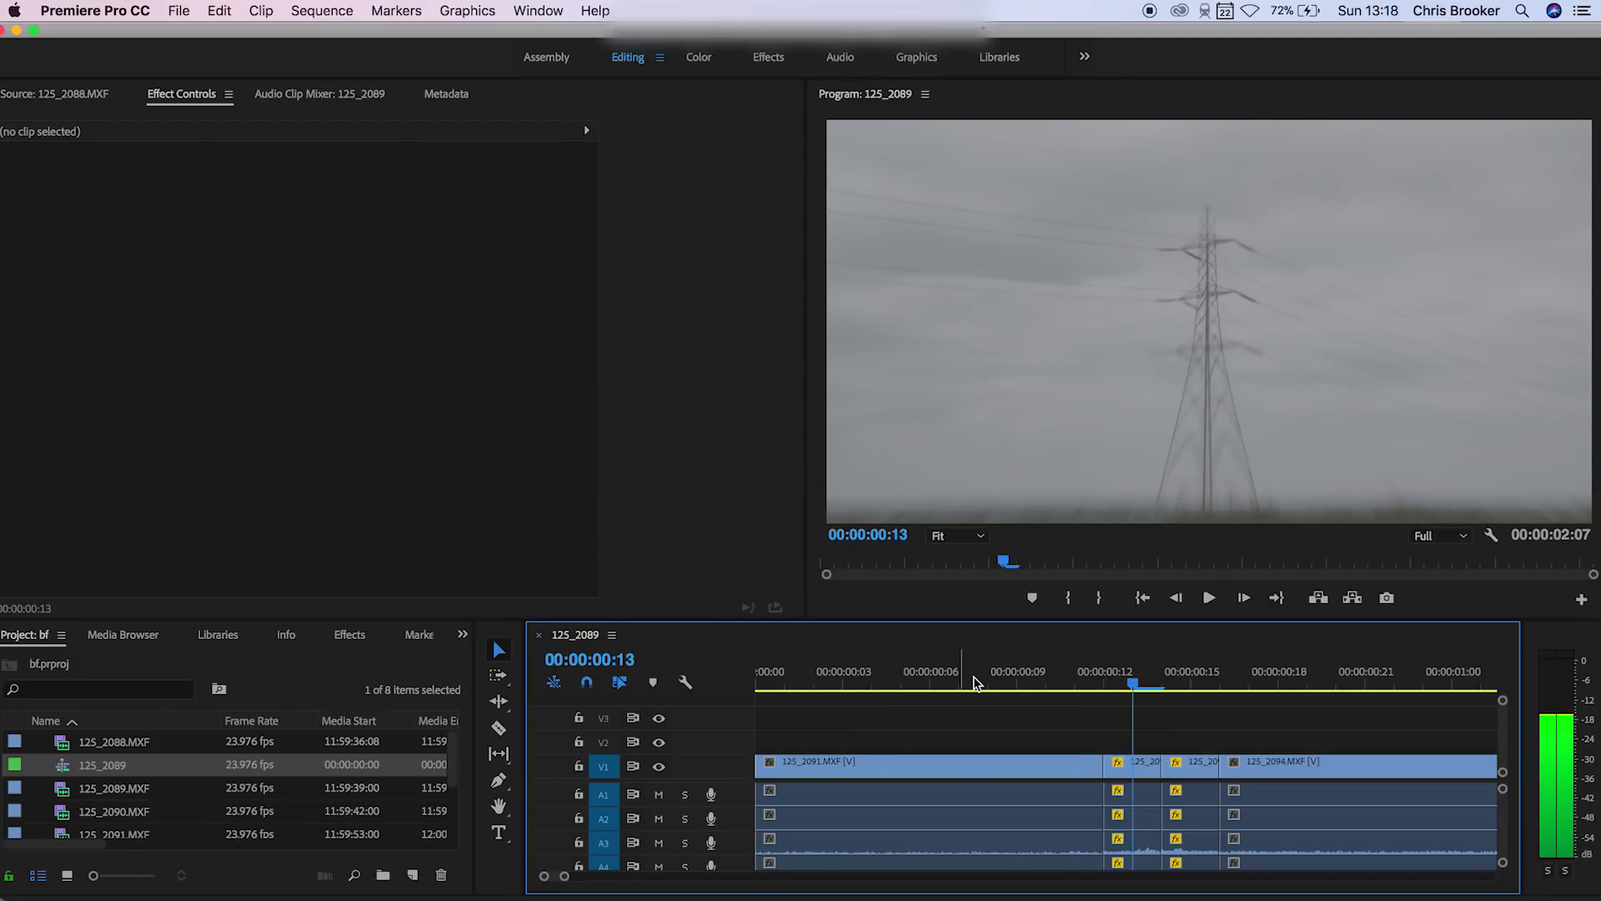
{"action": "key", "text": "Right"}
{"action": "key", "text": "Right"}
{"action": "key", "text": "Right"}
{"action": "key", "text": "Right"}
{"action": "key", "text": "Right"}
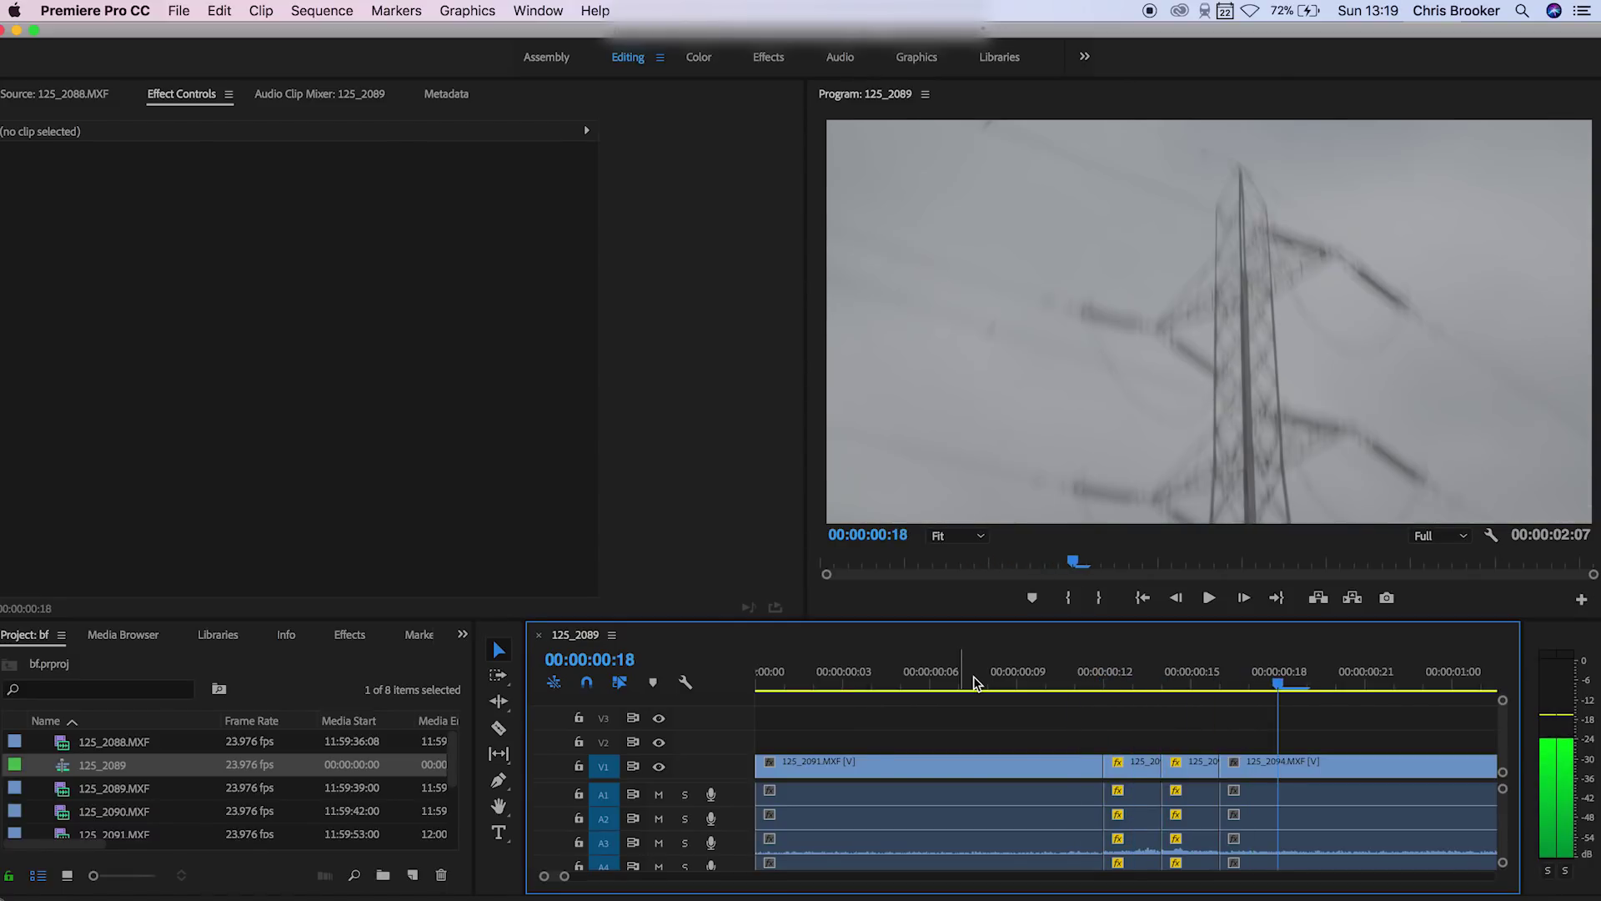
{"action": "key", "text": "Left"}
{"action": "key", "text": "Left"}
{"action": "key", "text": "Left"}
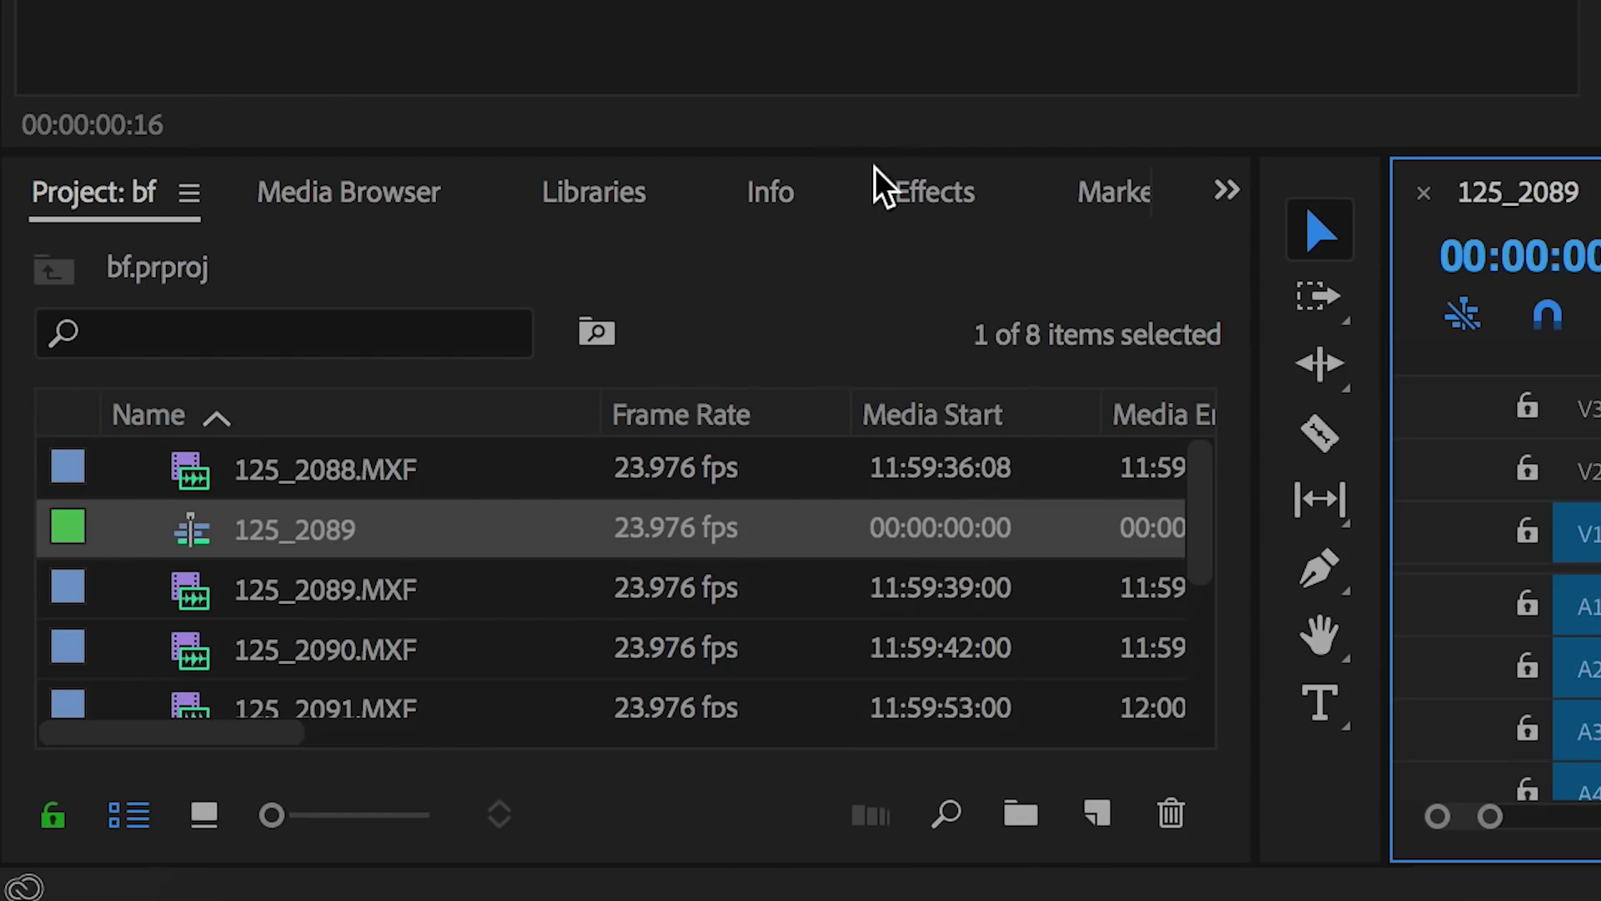
{"action": "left_click", "coordinate": [949, 201]}
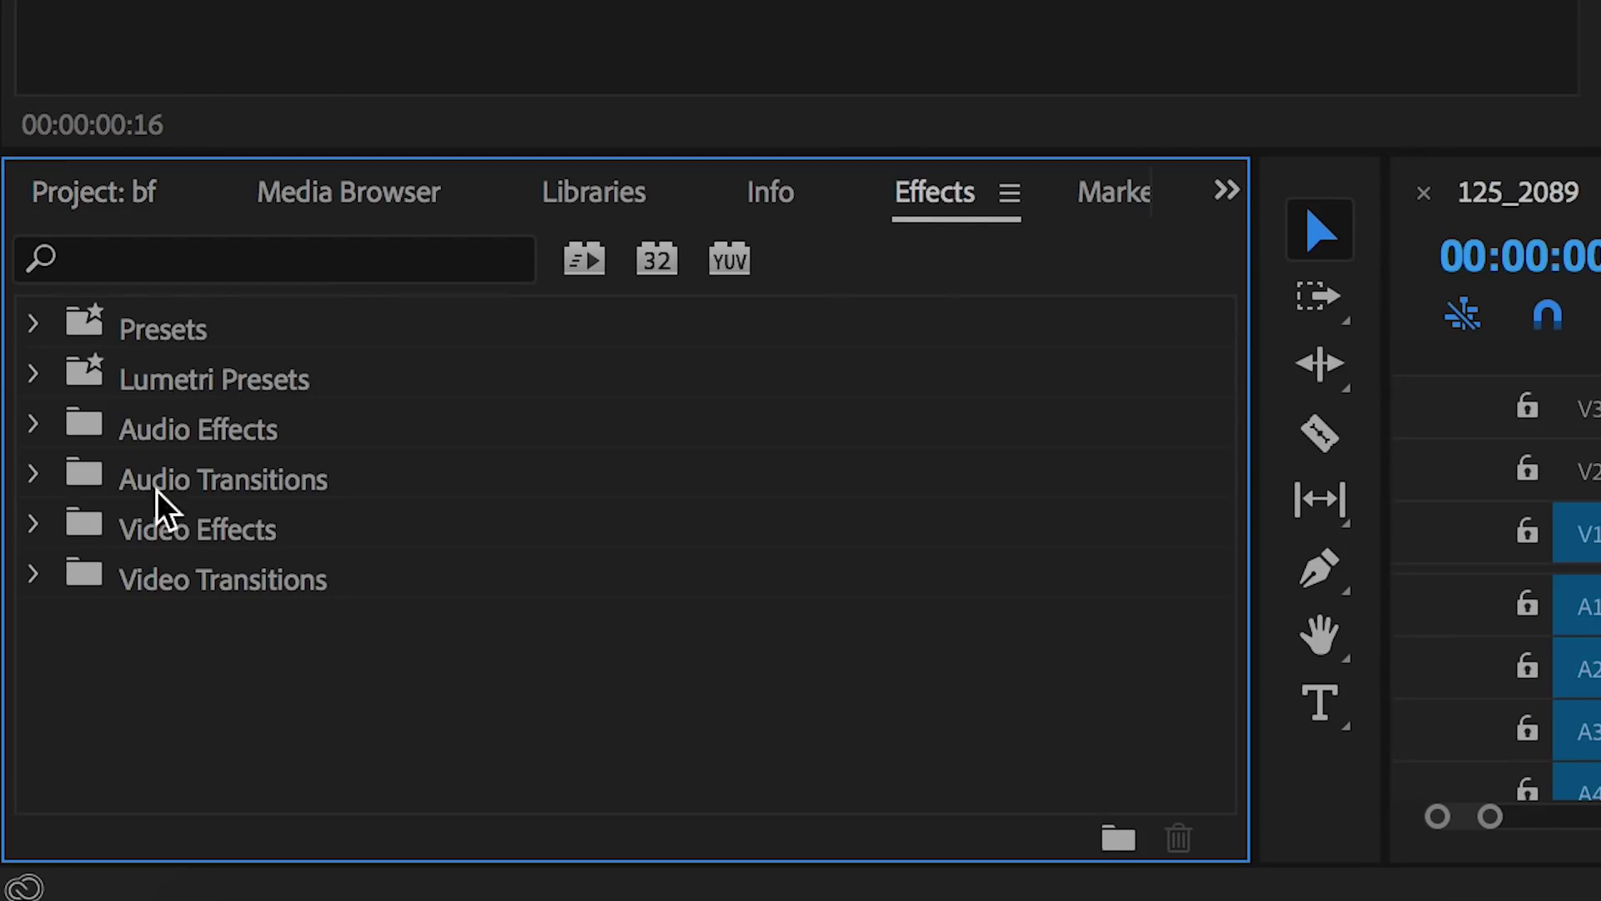
Place a Cross Dissolve on the first cut, shortened and centred on the cut
{"action": "left_click", "coordinate": [30, 578]}
{"action": "left_click", "coordinate": [59, 671]}
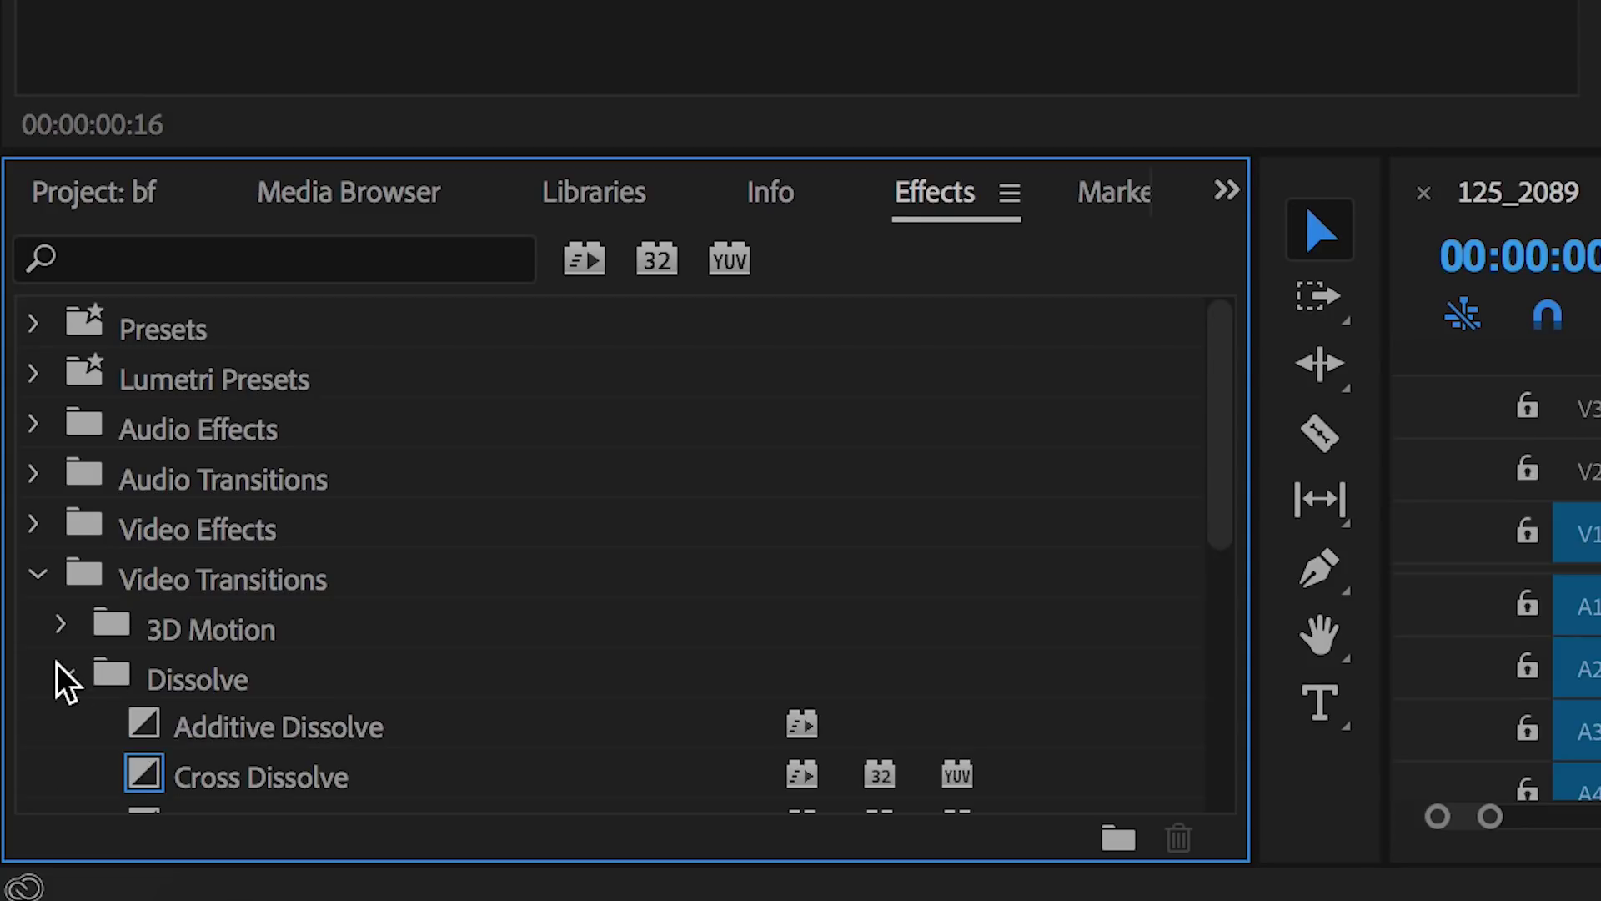
{"action": "scroll", "coordinate": [252, 626], "scroll_direction": "down", "scroll_amount": 2}
{"action": "left_click", "coordinate": [297, 663]}
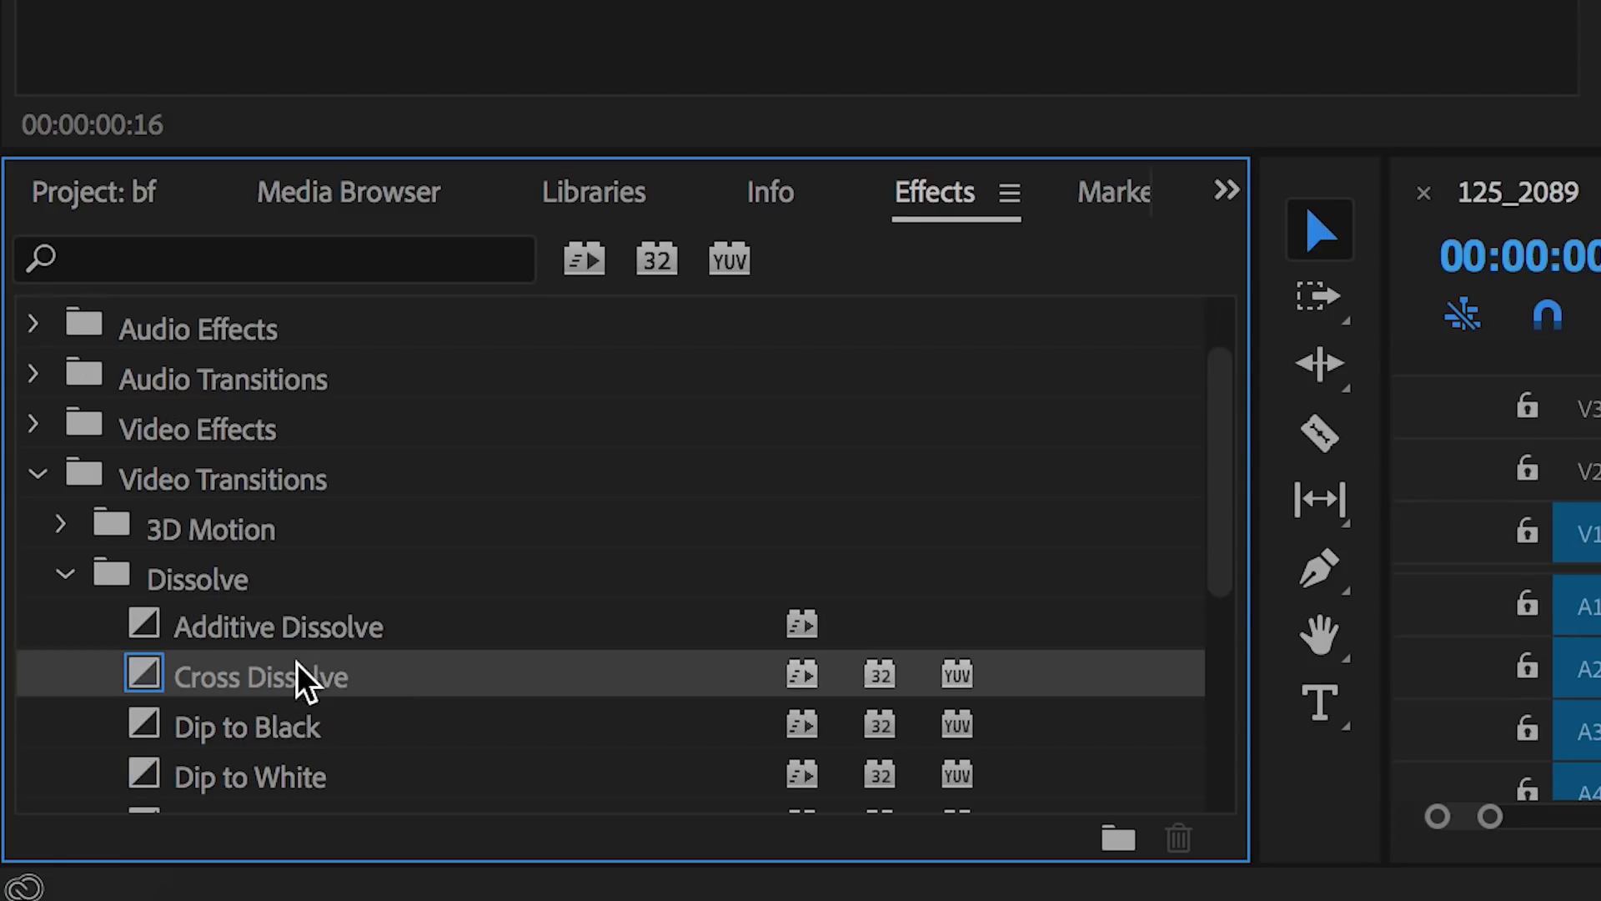
{"action": "left_click_drag", "start_coordinate": [327, 661], "coordinate": [1055, 776]}
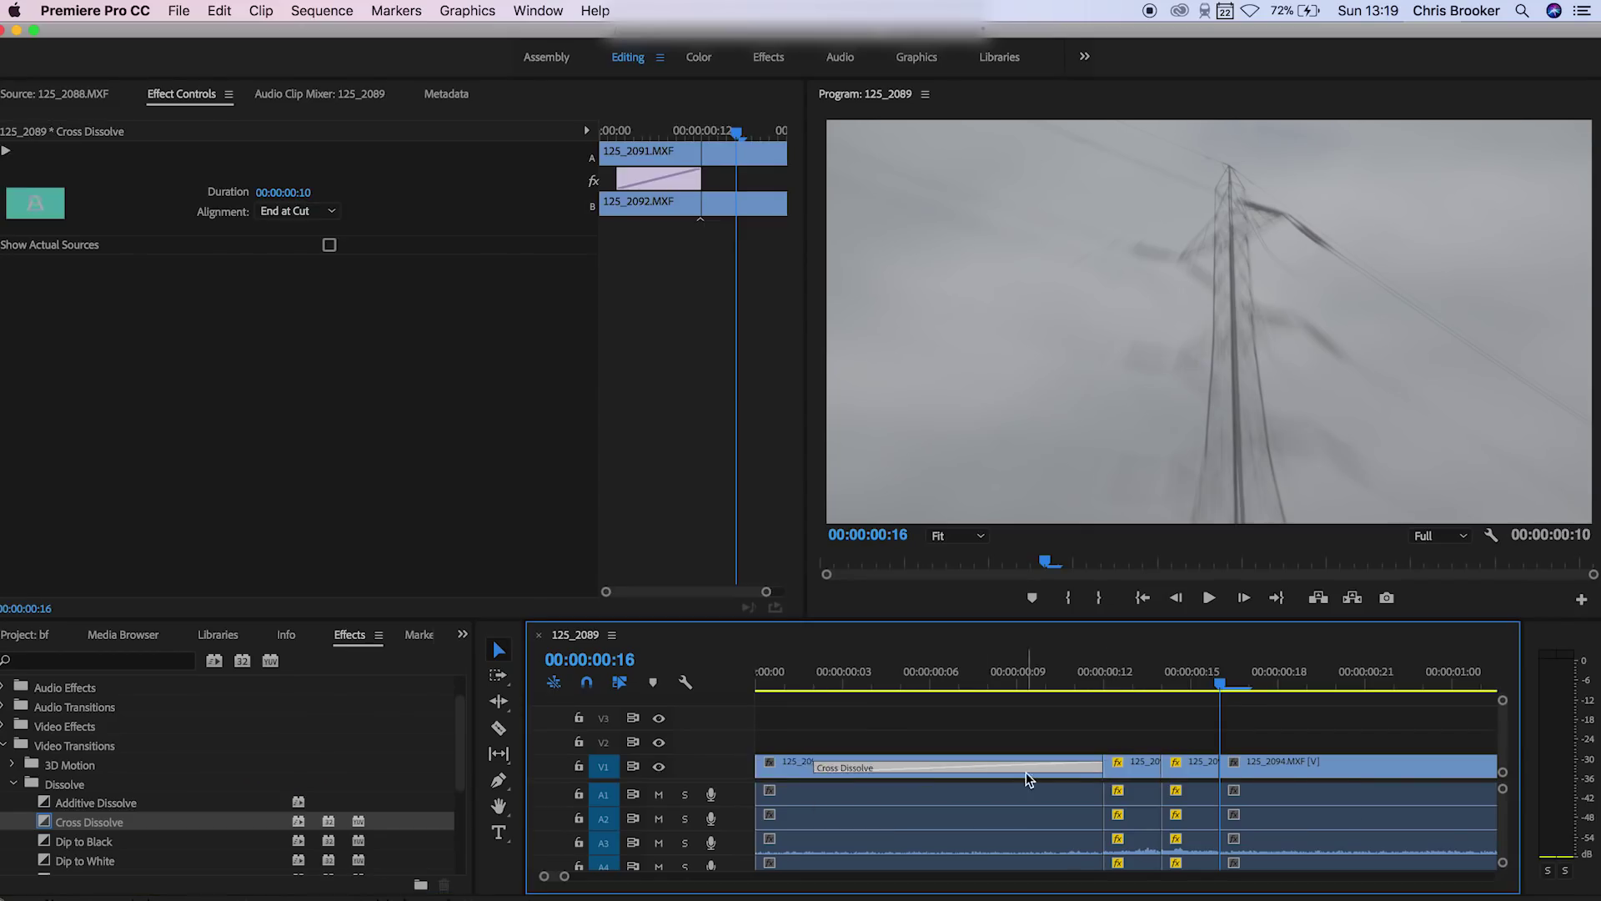
{"action": "left_click_drag", "start_coordinate": [932, 774], "coordinate": [1046, 776]}
Add Cross Dissolves to the next two cuts, trimming them to one and three frames
{"action": "left_click_drag", "start_coordinate": [1087, 776], "coordinate": [1120, 777]}
{"action": "left_click_drag", "start_coordinate": [116, 824], "coordinate": [1151, 776]}
{"action": "left_click_drag", "start_coordinate": [118, 826], "coordinate": [1063, 769]}
{"action": "left_click", "coordinate": [1201, 769]}
{"action": "key", "text": "minus"}
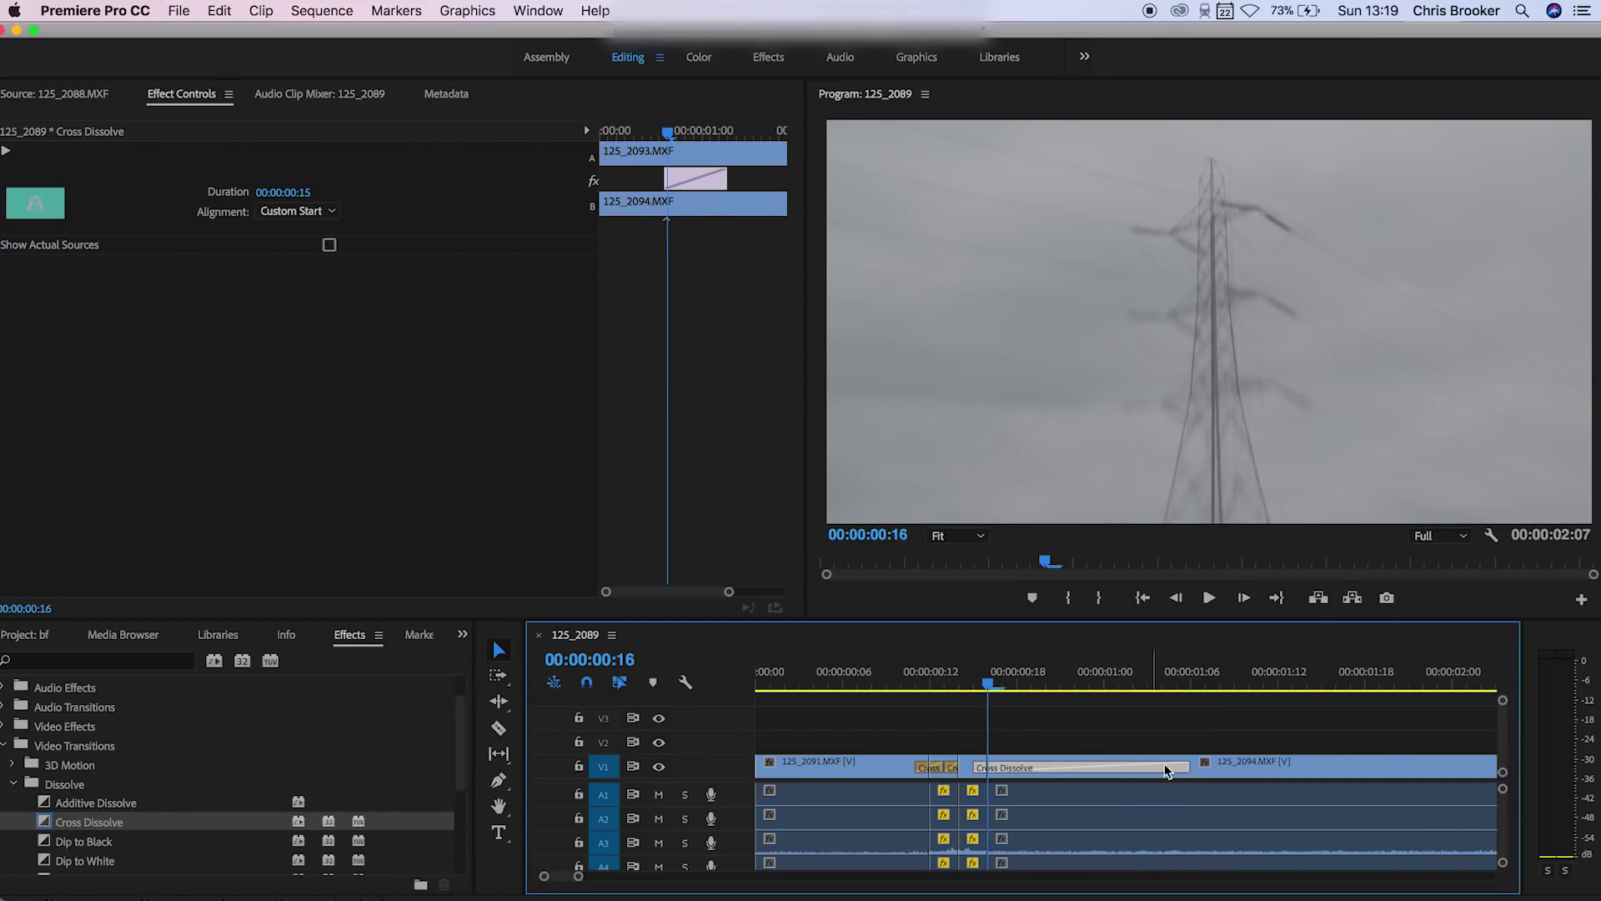
{"action": "left_click_drag", "start_coordinate": [1105, 772], "coordinate": [1003, 778]}
{"action": "key", "text": "super+z"}
{"action": "left_click_drag", "start_coordinate": [986, 683], "coordinate": [656, 708]}
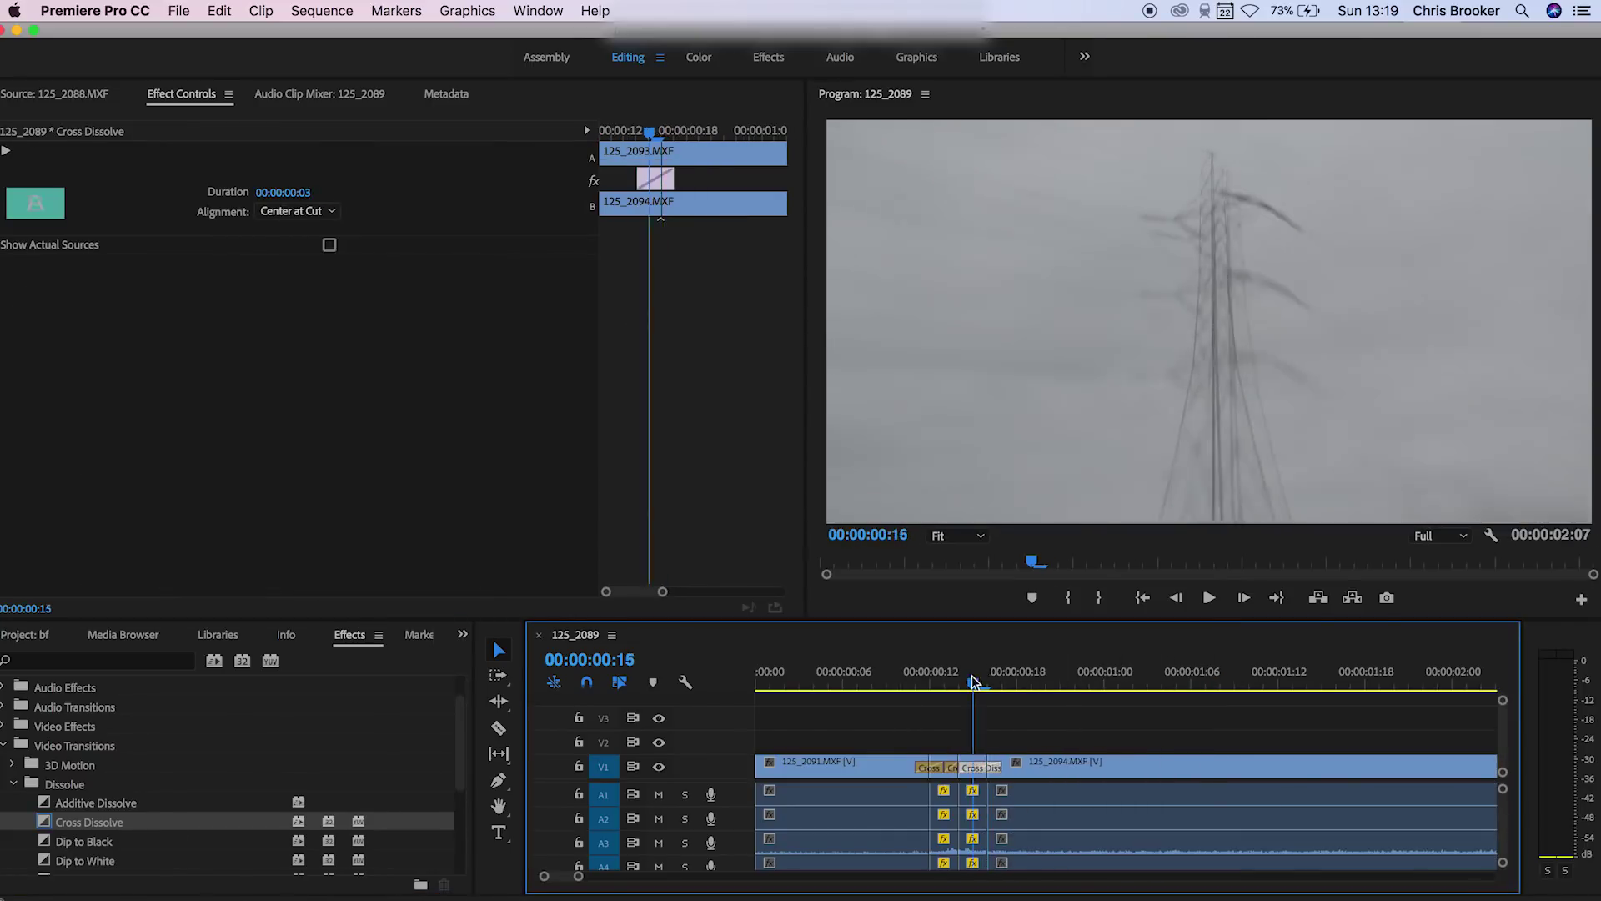
Play back and scrub through the transitions around frame 14
{"action": "key", "text": "space"}
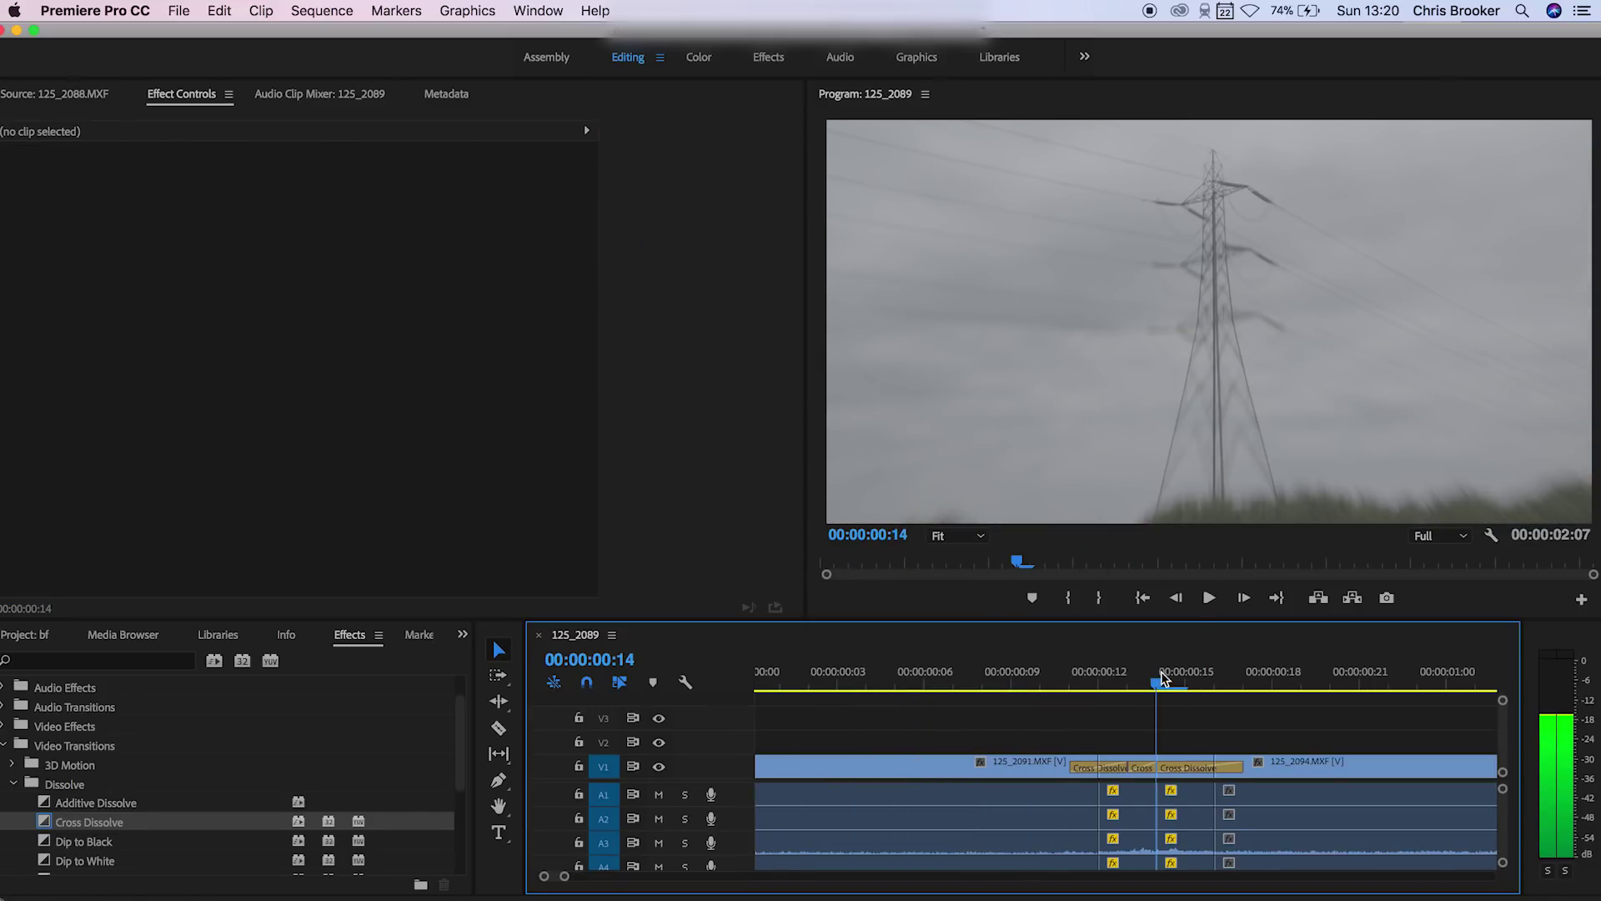
{"action": "left_click_drag", "start_coordinate": [1164, 680], "coordinate": [1190, 679]}
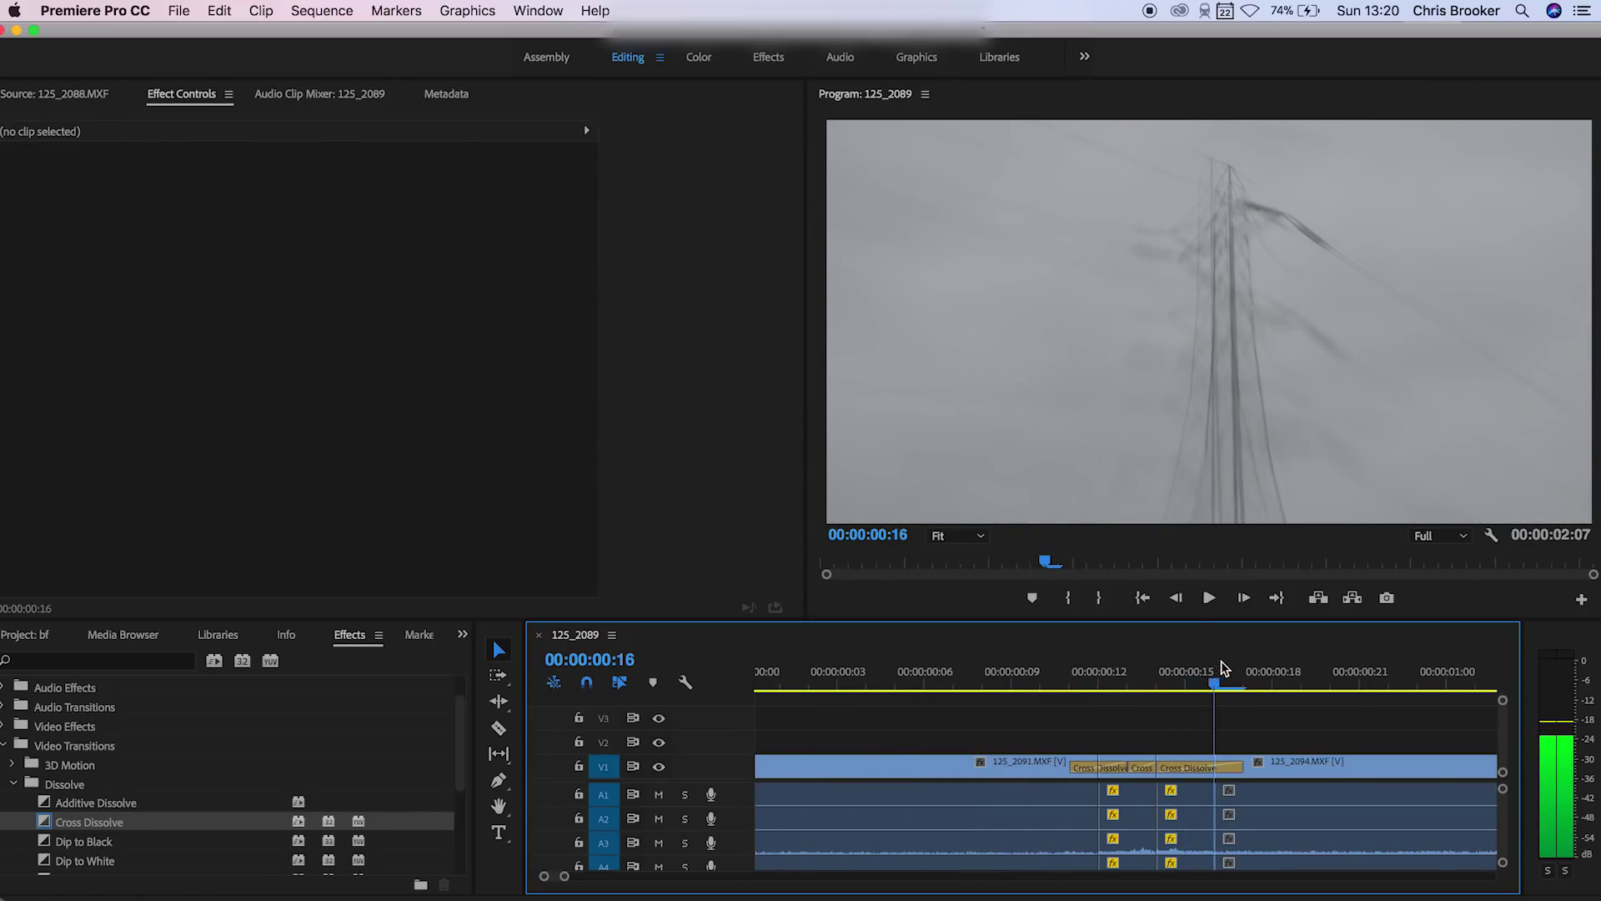
{"action": "left_click_drag", "start_coordinate": [1164, 677], "coordinate": [960, 703]}
{"action": "key", "text": "space"}
{"action": "key", "text": "space"}
{"action": "key", "text": "minus"}
{"action": "key", "text": "minus"}
{"action": "key", "text": "minus"}
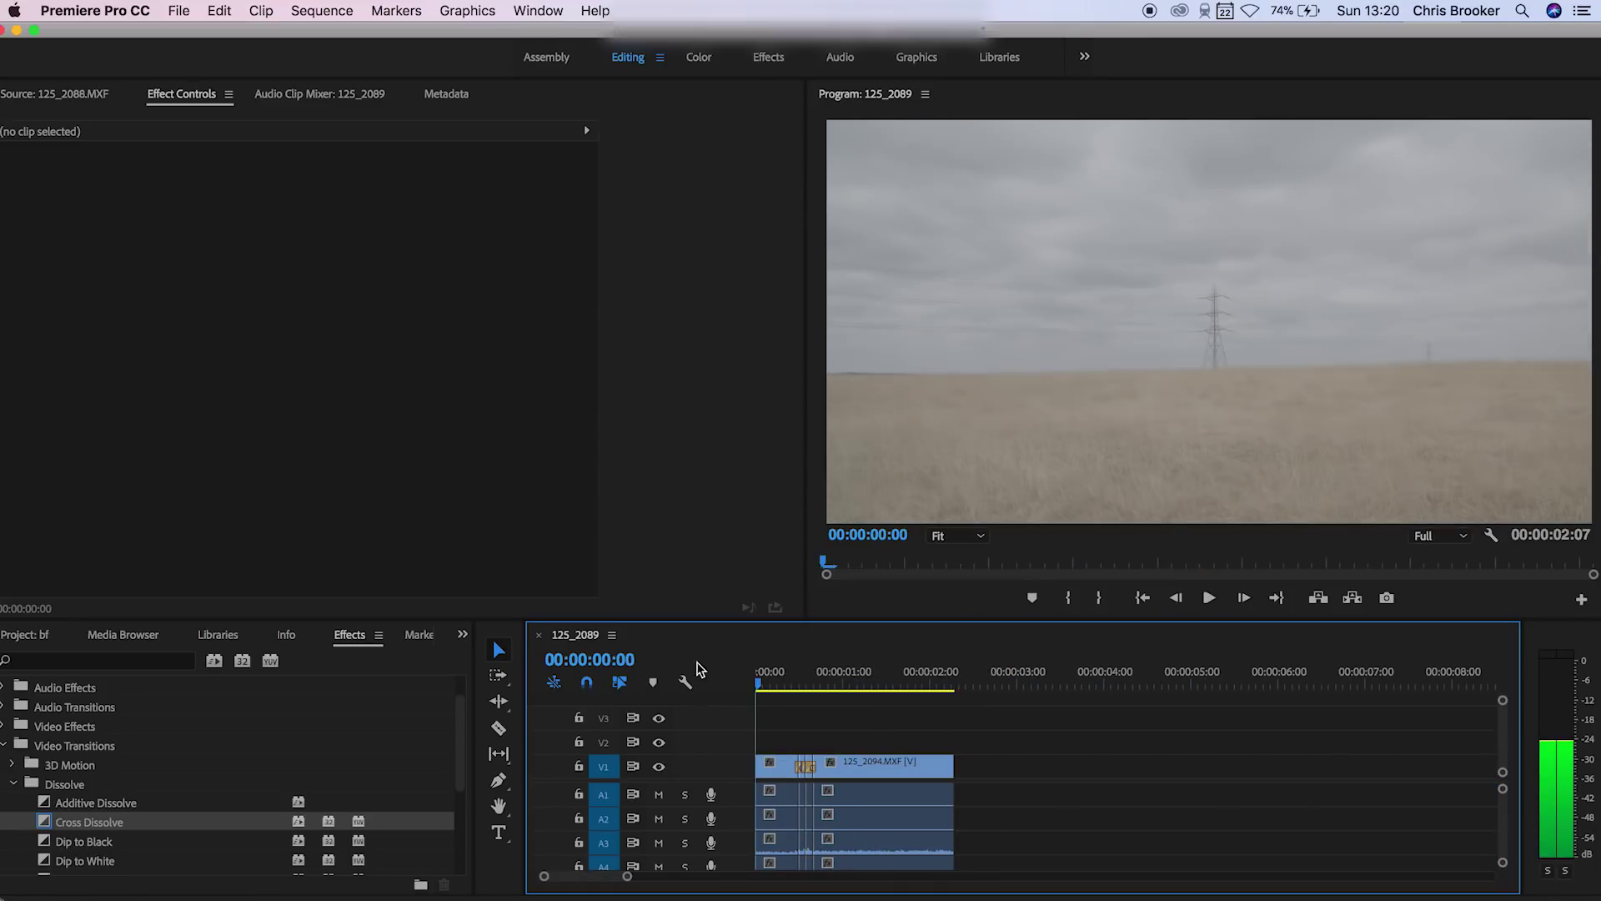
Nest the marquee-selected V1/A1 clips as Nested Sequence 01 and park the playhead at frame 21
{"action": "left_click_drag", "start_coordinate": [865, 758], "coordinate": [775, 747]}
{"action": "right_click", "coordinate": [774, 765]}
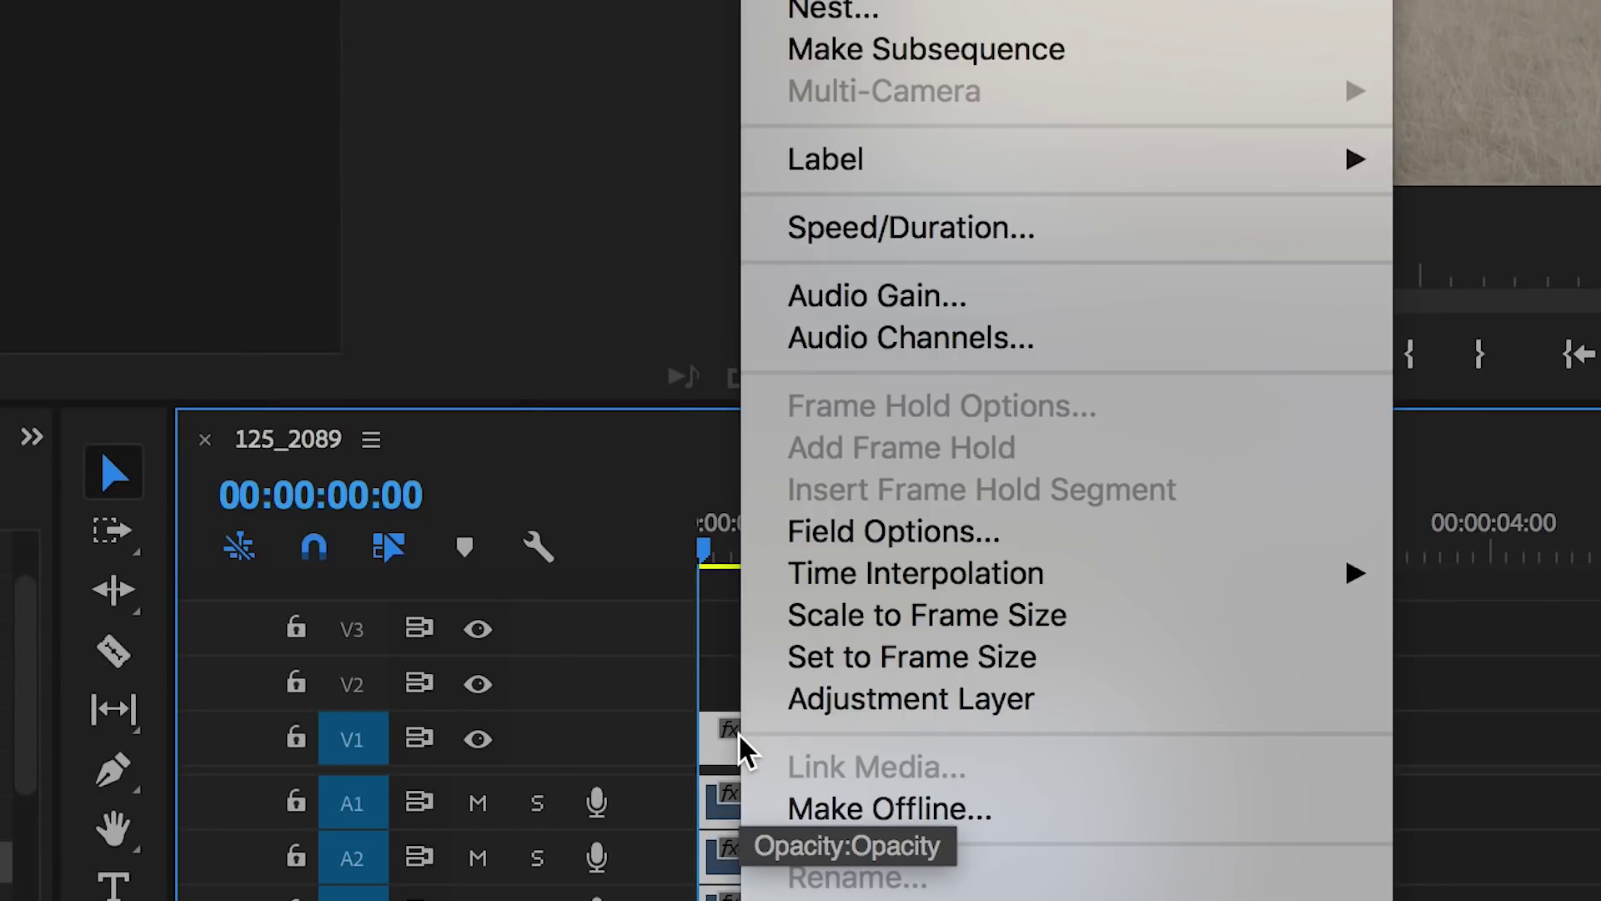
{"action": "left_click", "coordinate": [944, 423]}
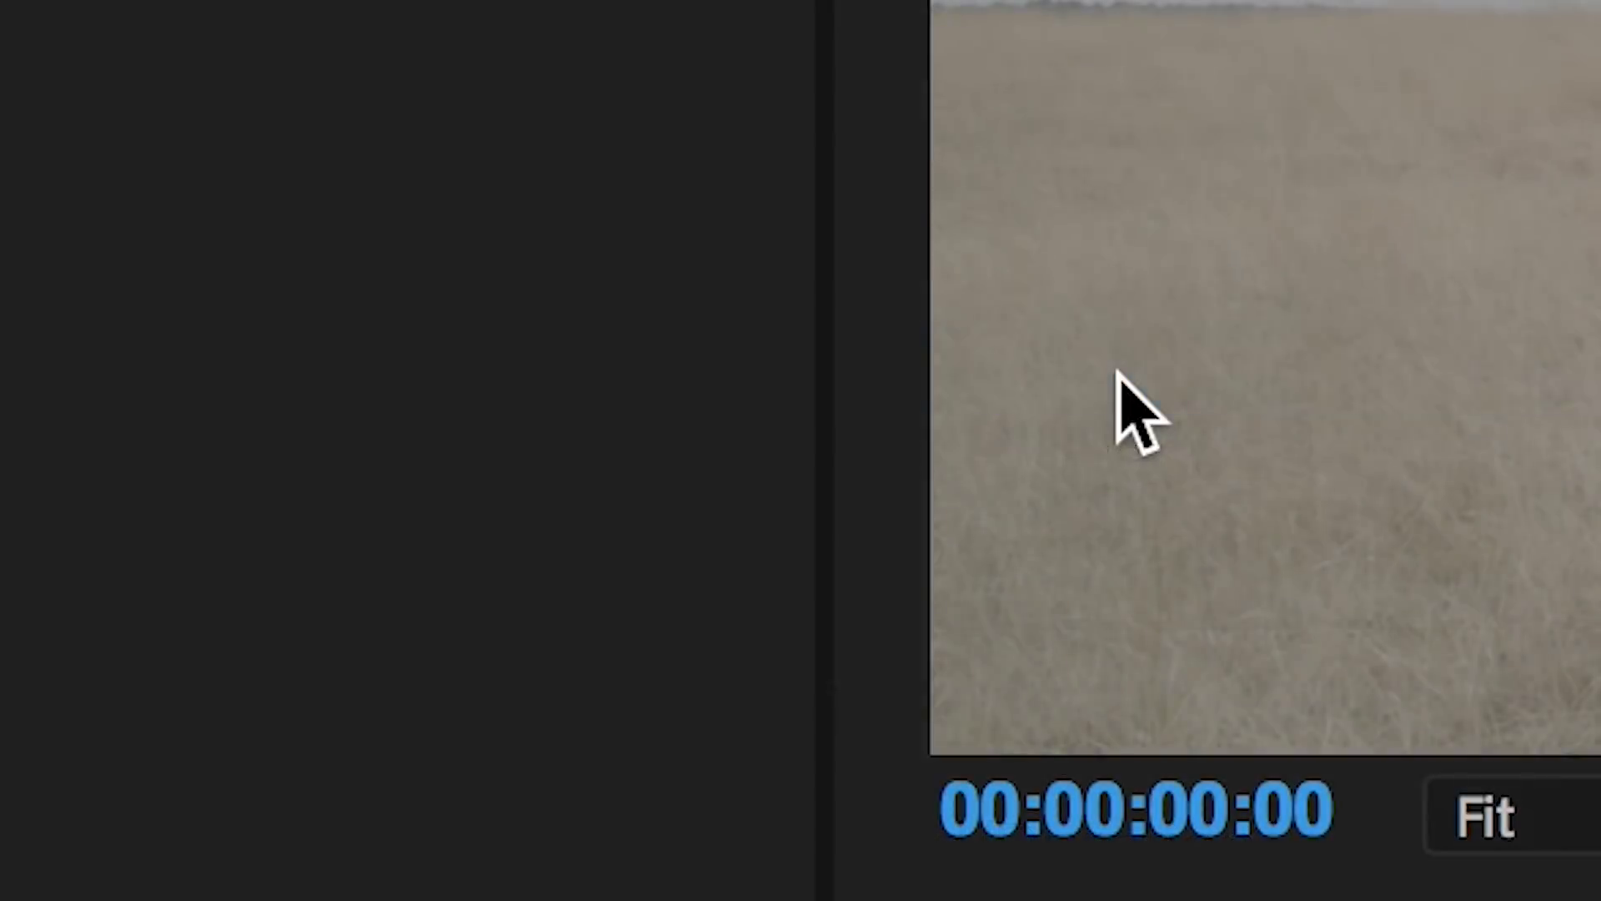
{"action": "left_click", "coordinate": [988, 567]}
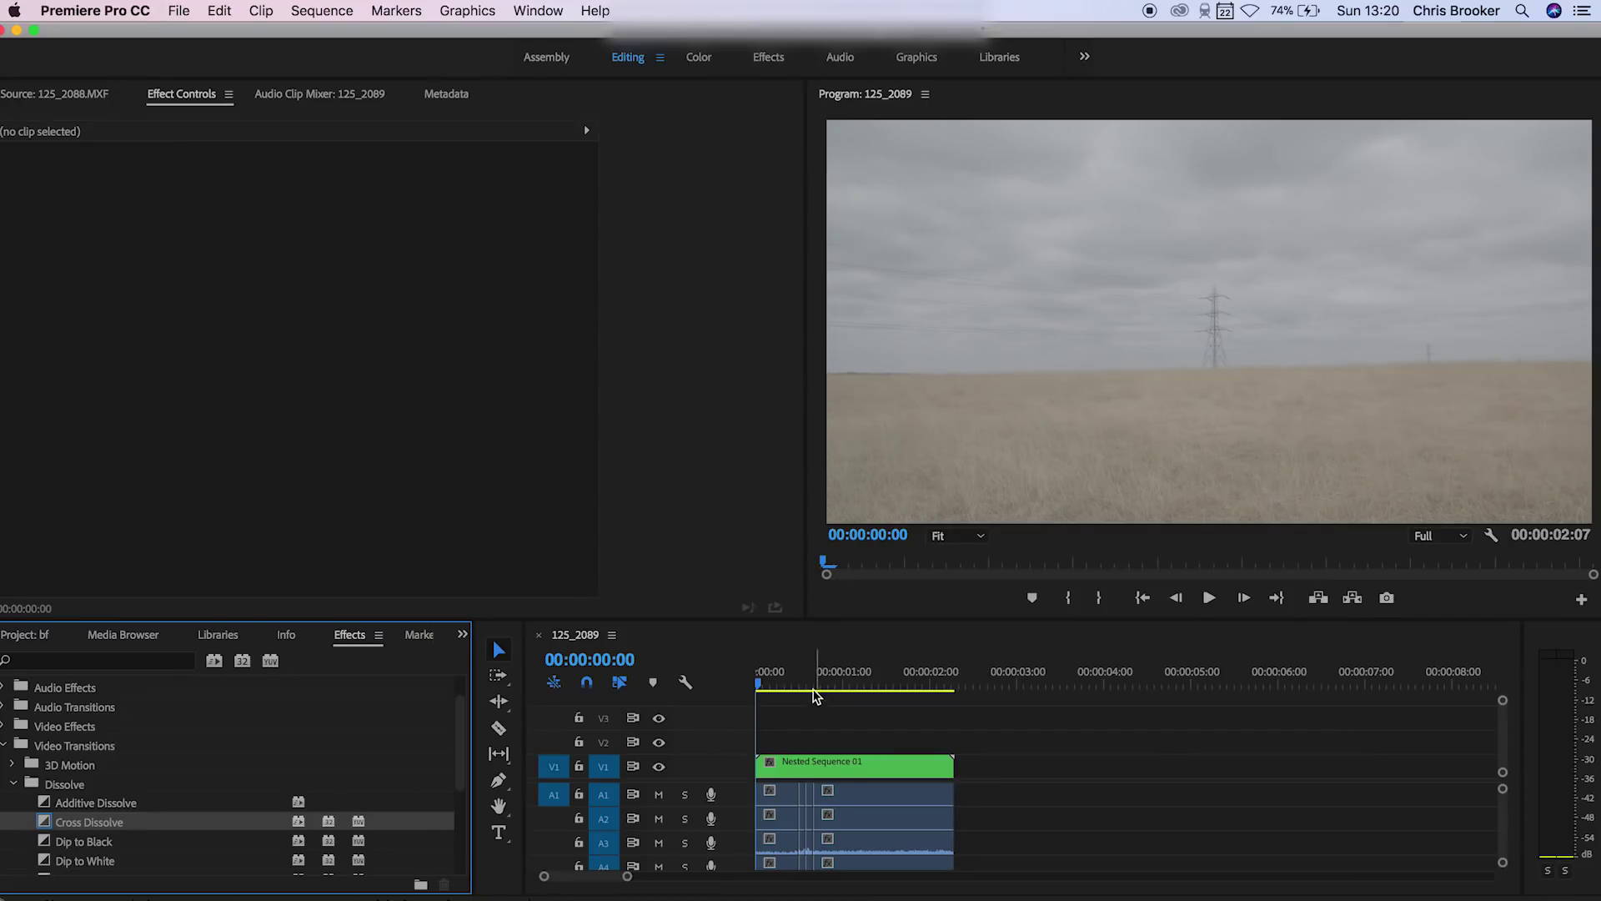
{"action": "key", "text": "="}
{"action": "key", "text": "="}
{"action": "left_click_drag", "start_coordinate": [817, 689], "coordinate": [1053, 693]}
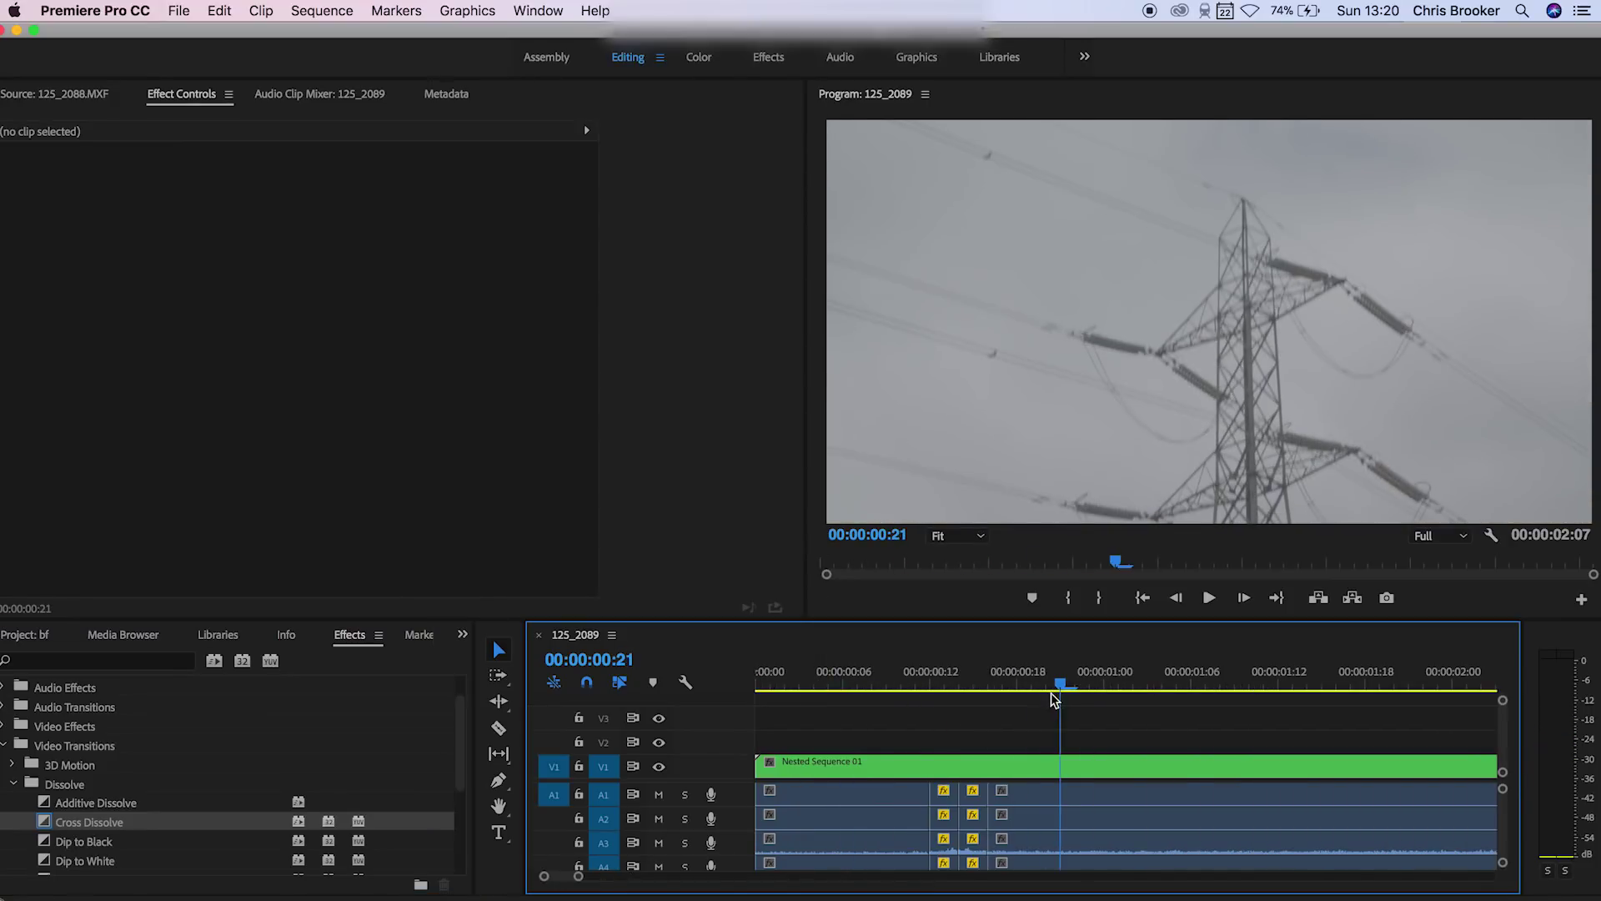
{"action": "left_click", "coordinate": [119, 658]}
Apply Directional Blur (searched as 'direc') to Nested Sequence 01 with a 22° direction
{"action": "type", "text": "direc"}
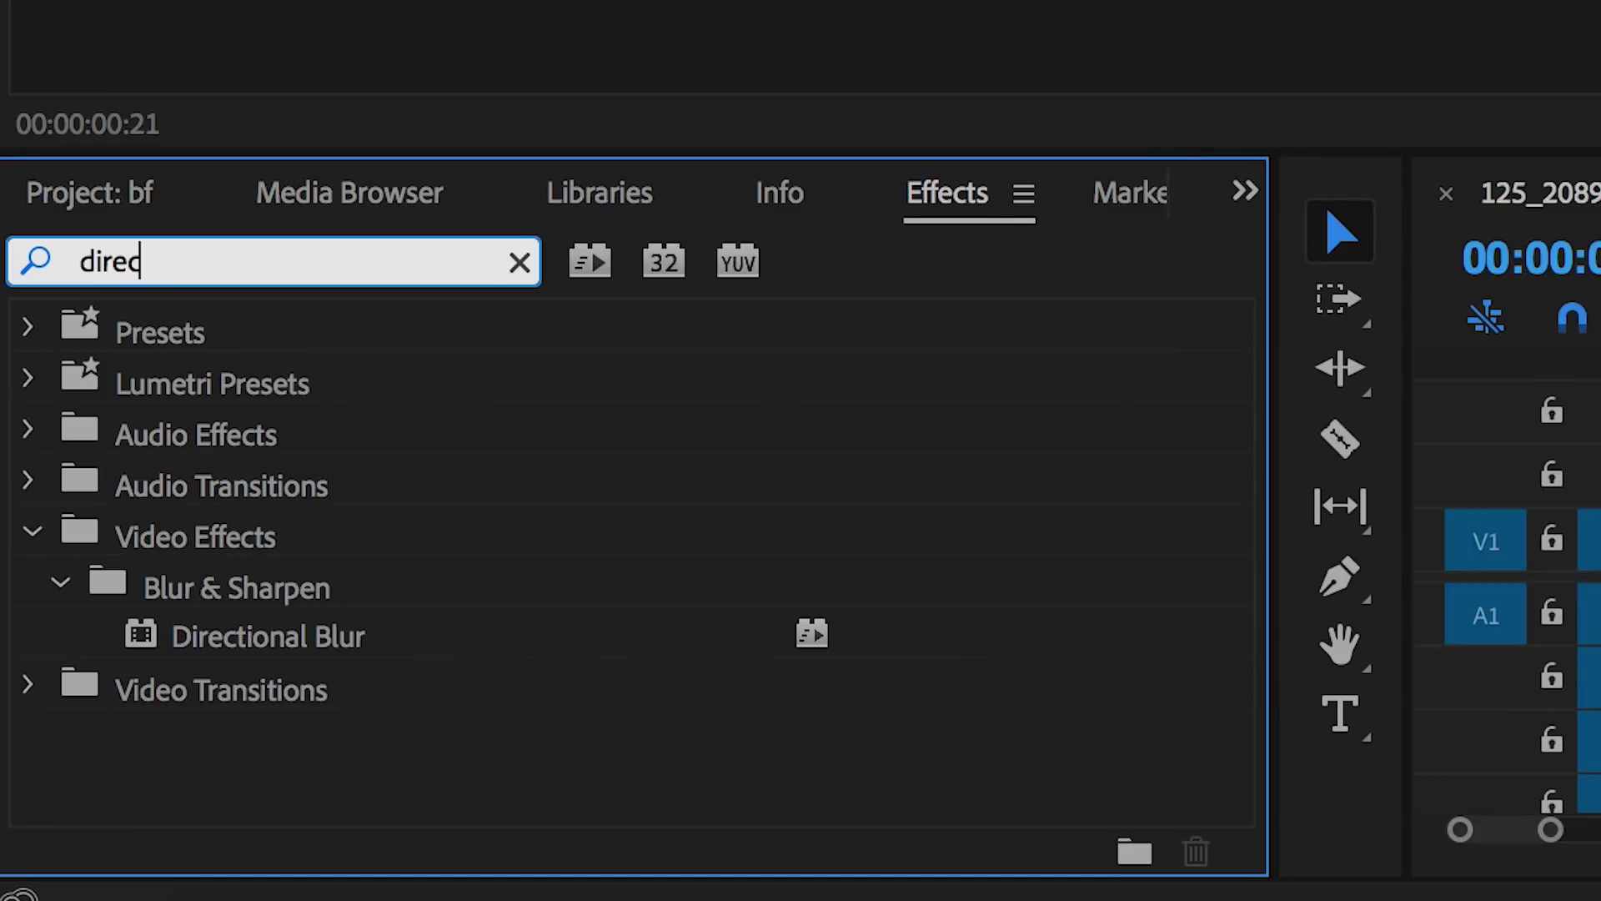
{"action": "left_click", "coordinate": [444, 663]}
{"action": "left_click", "coordinate": [280, 640]}
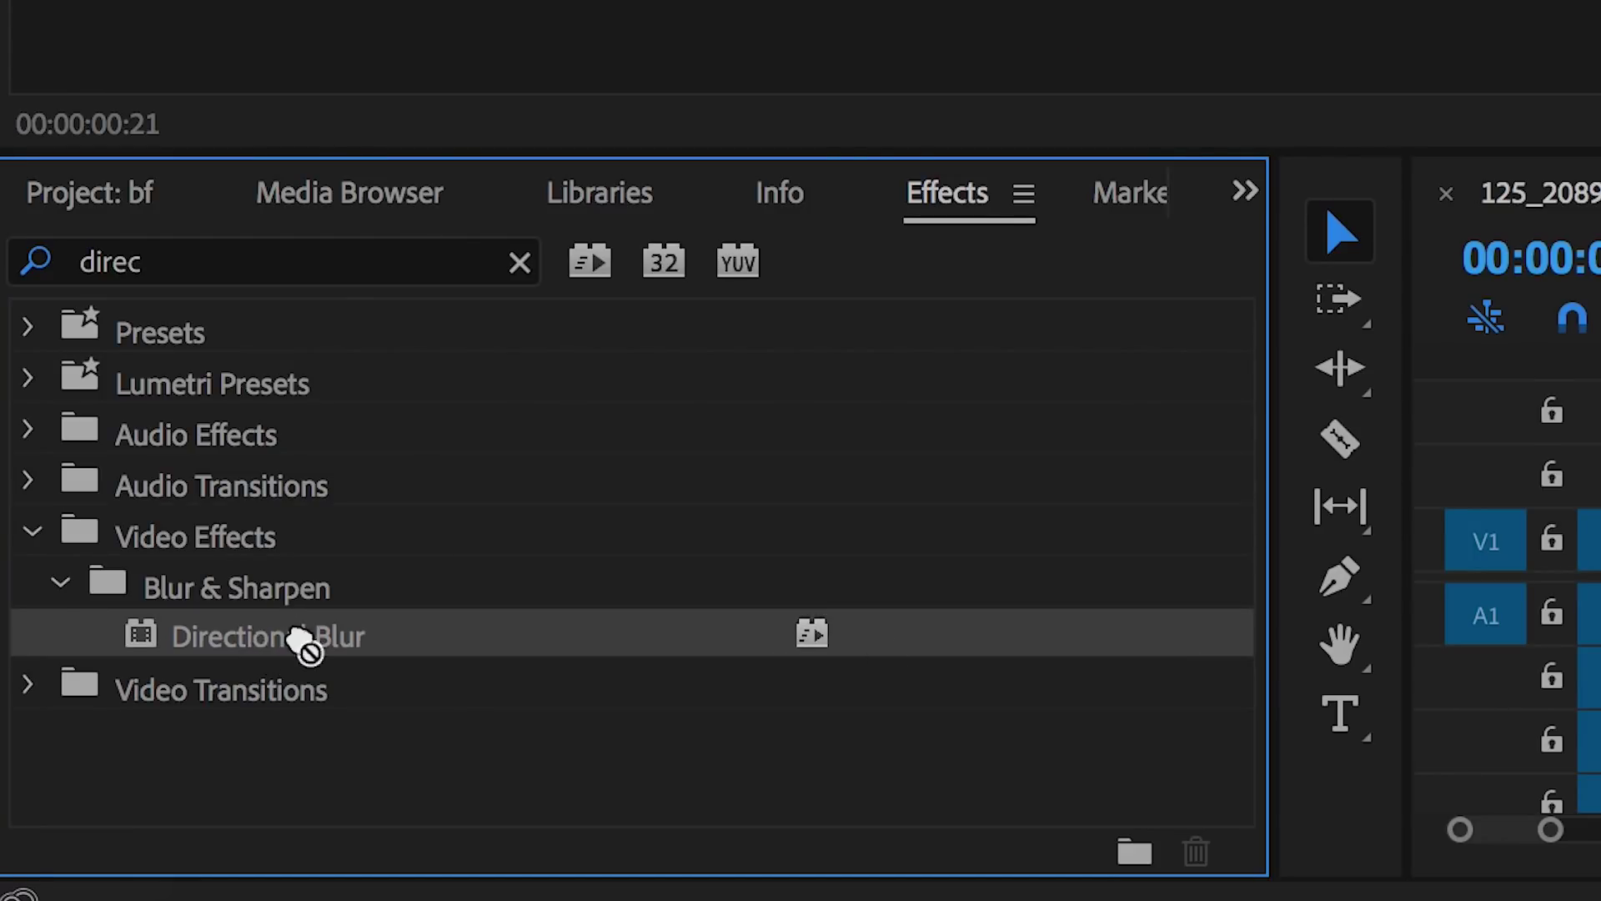
{"action": "left_click_drag", "start_coordinate": [300, 642], "coordinate": [994, 774]}
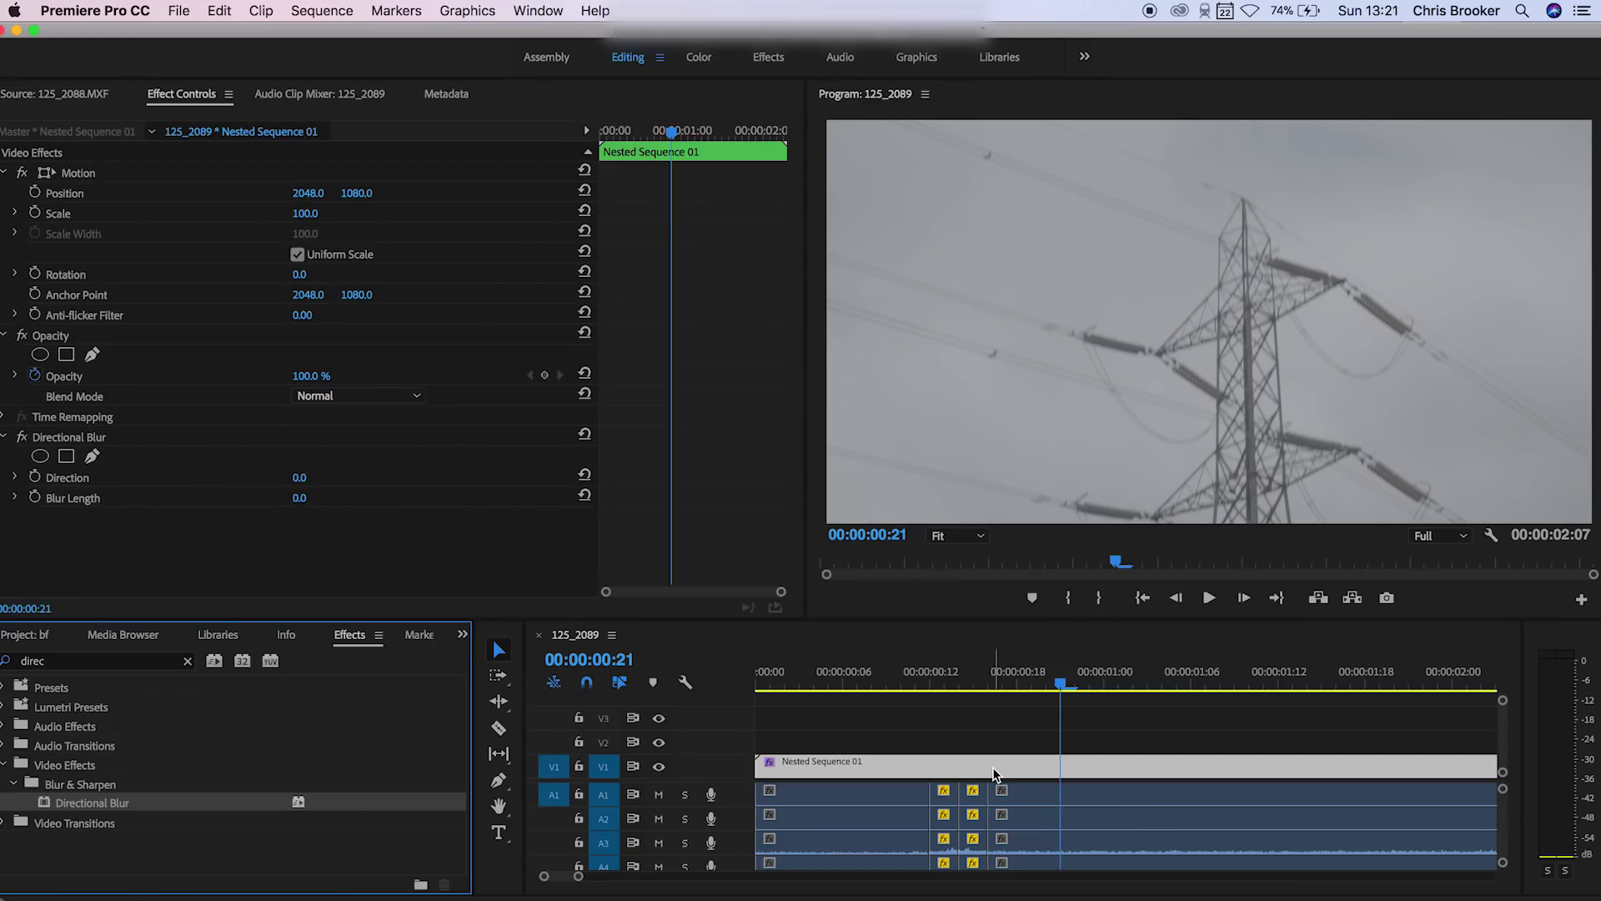
{"action": "mouse_move", "coordinate": [297, 477]}
{"action": "left_mouse_down"}
{"action": "mouse_move", "coordinate": [329, 478]}
{"action": "mouse_move", "coordinate": [302, 499]}
{"action": "mouse_move", "coordinate": [376, 479]}
{"action": "mouse_move", "coordinate": [314, 479]}
{"action": "left_mouse_up"}
Keyframe Blur Length 0 at frame 11, 44.3 around frame 15, and 0 at frame 21
{"action": "left_click_drag", "start_coordinate": [782, 668], "coordinate": [916, 677]}
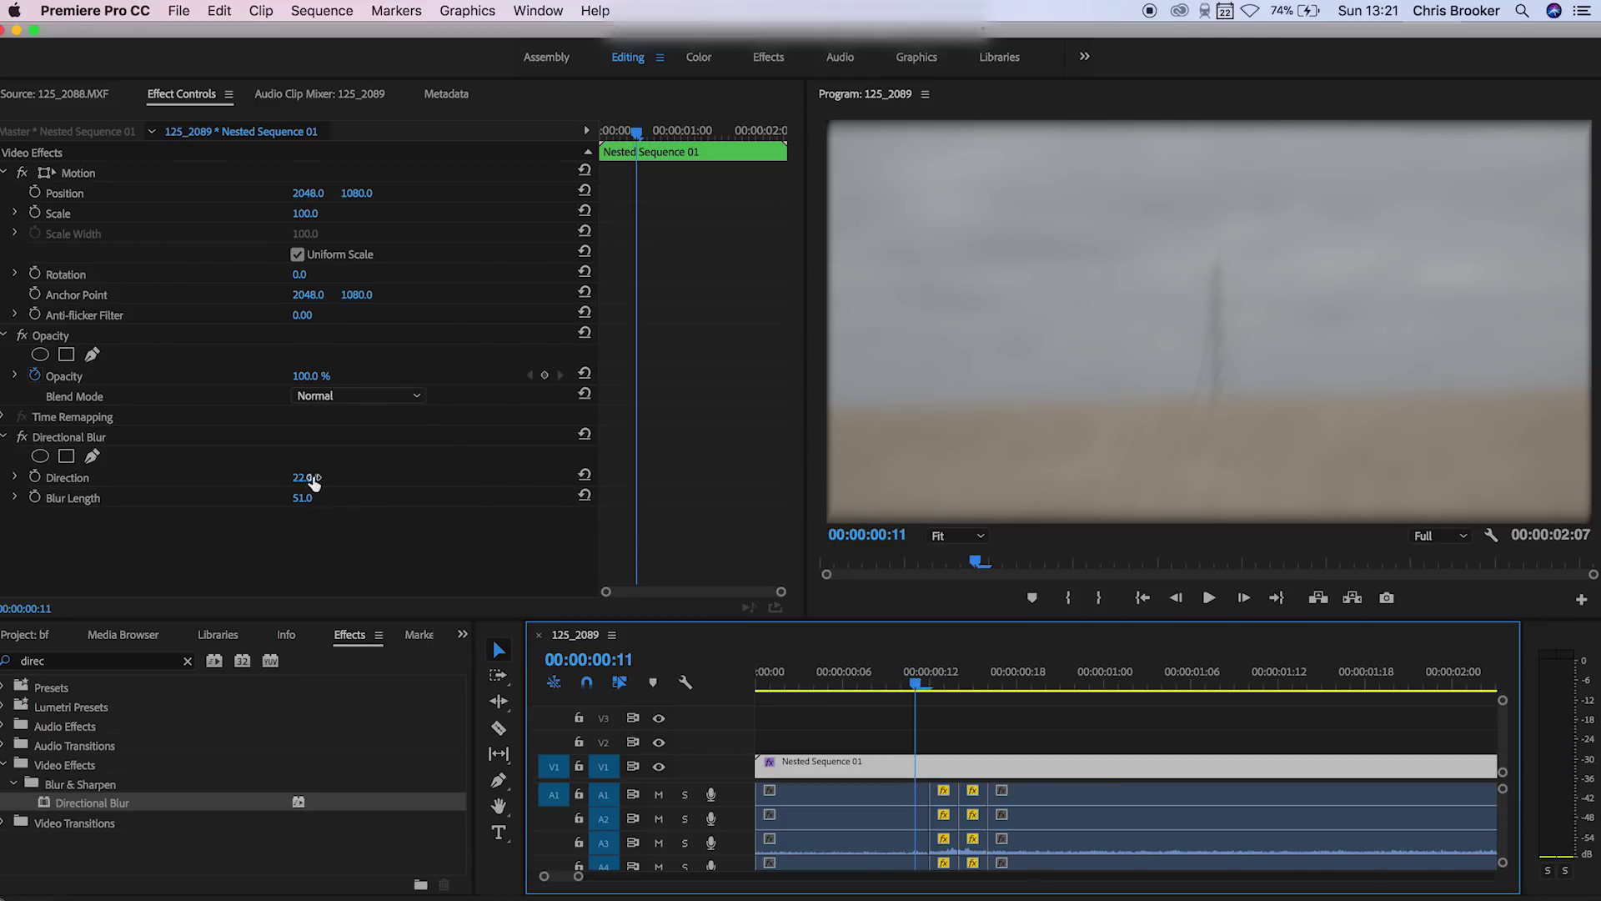
{"action": "left_click_drag", "start_coordinate": [305, 499], "coordinate": [263, 498]}
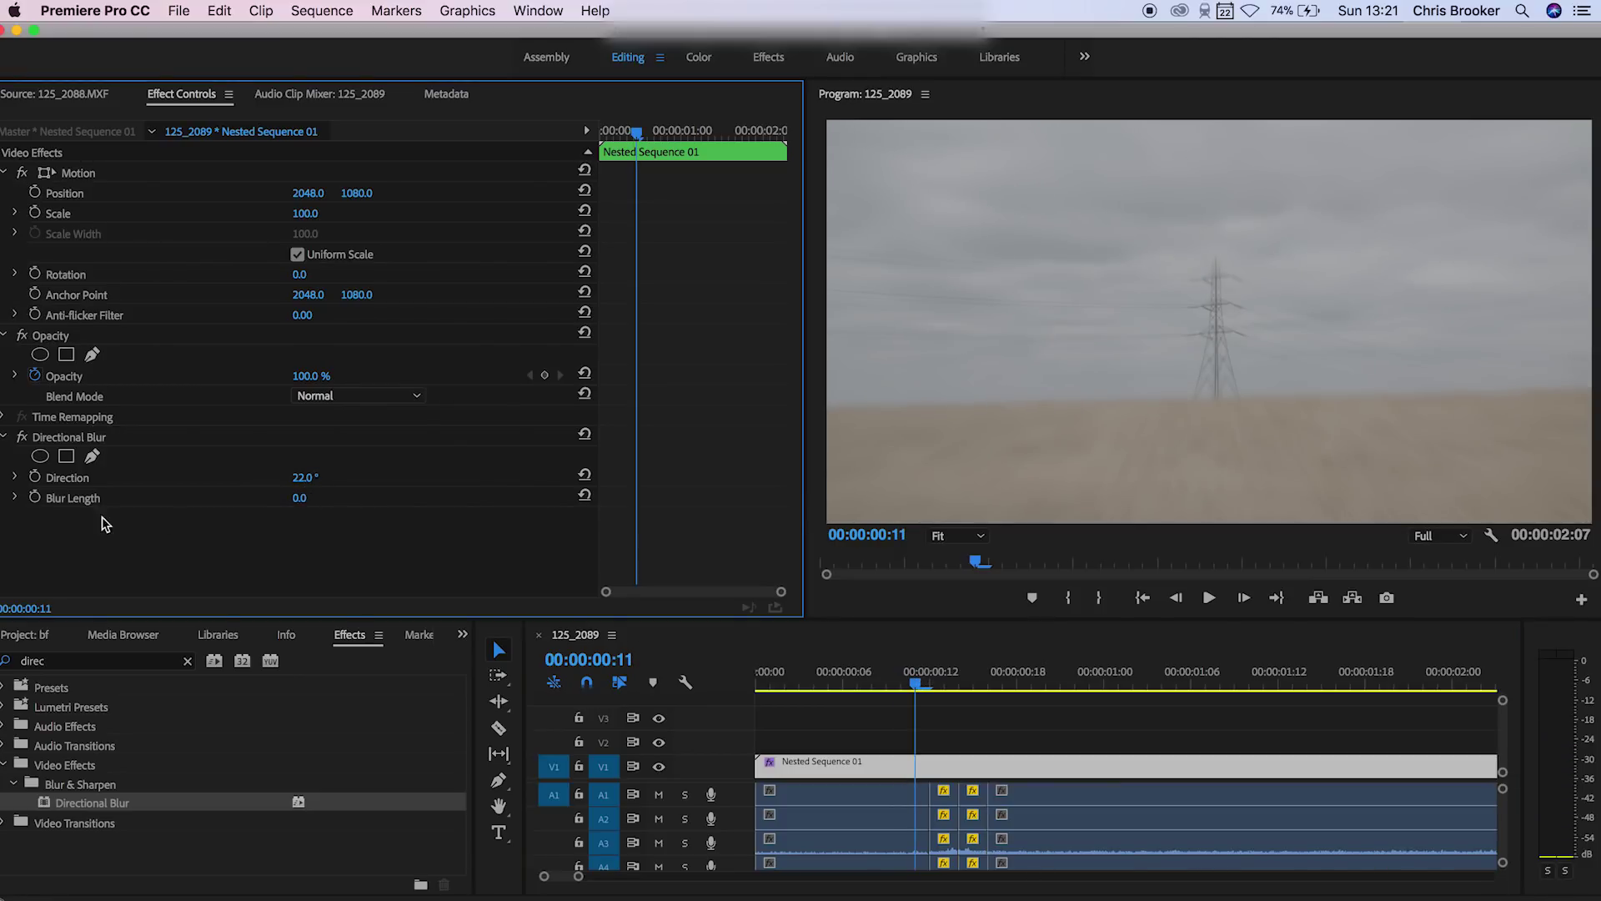
{"action": "left_click", "coordinate": [35, 498]}
{"action": "left_click_drag", "start_coordinate": [965, 691], "coordinate": [1062, 682]}
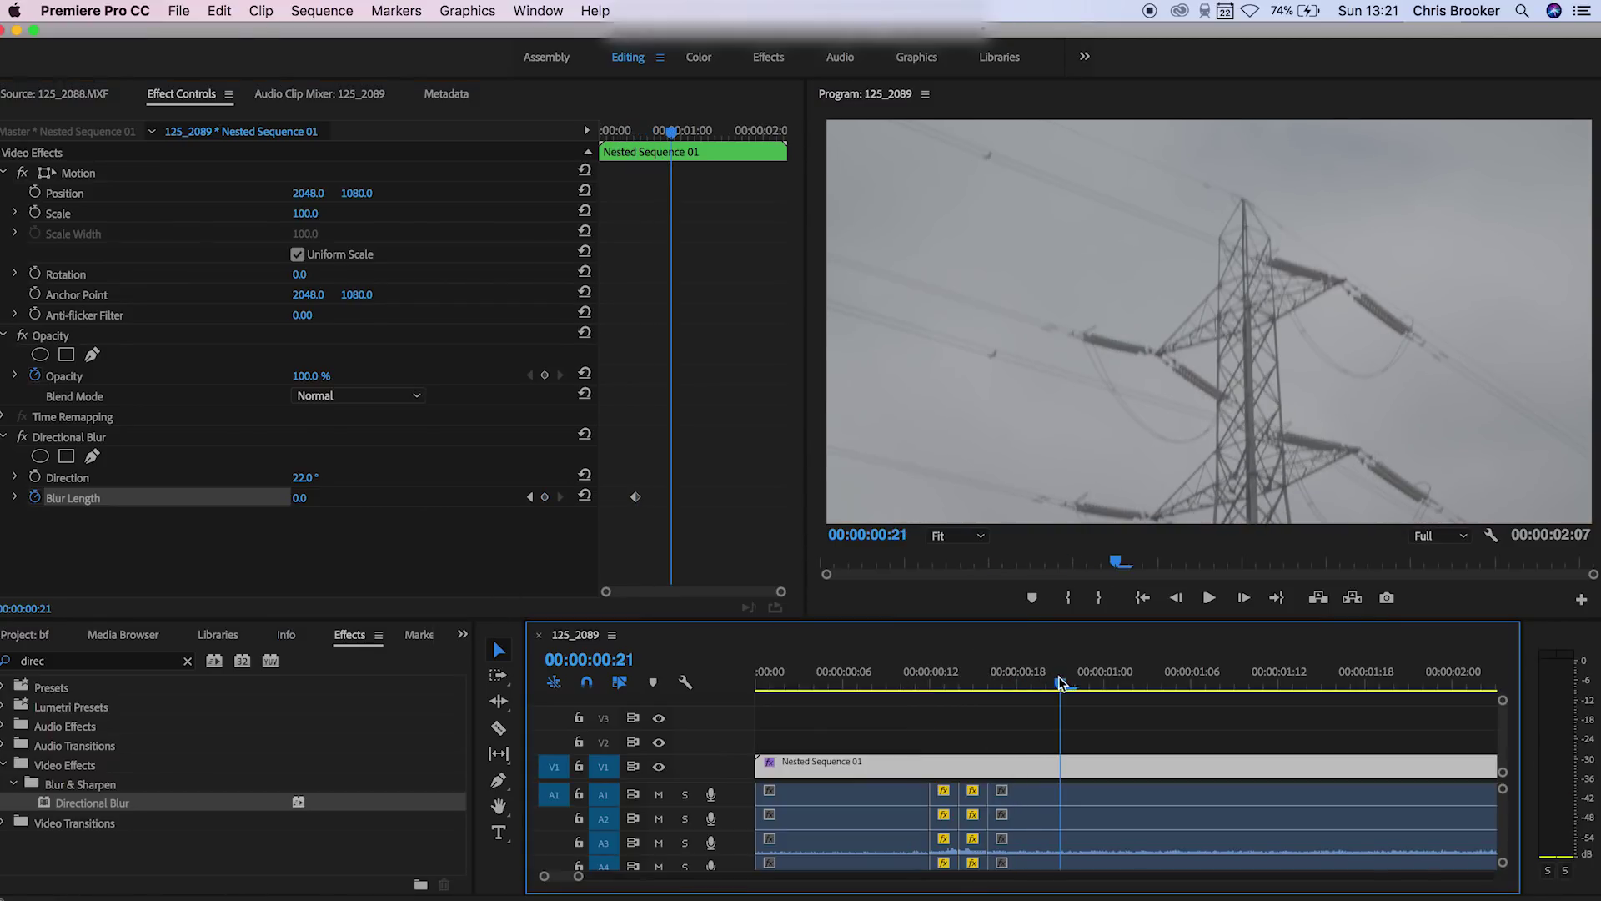
{"action": "left_click", "coordinate": [557, 501]}
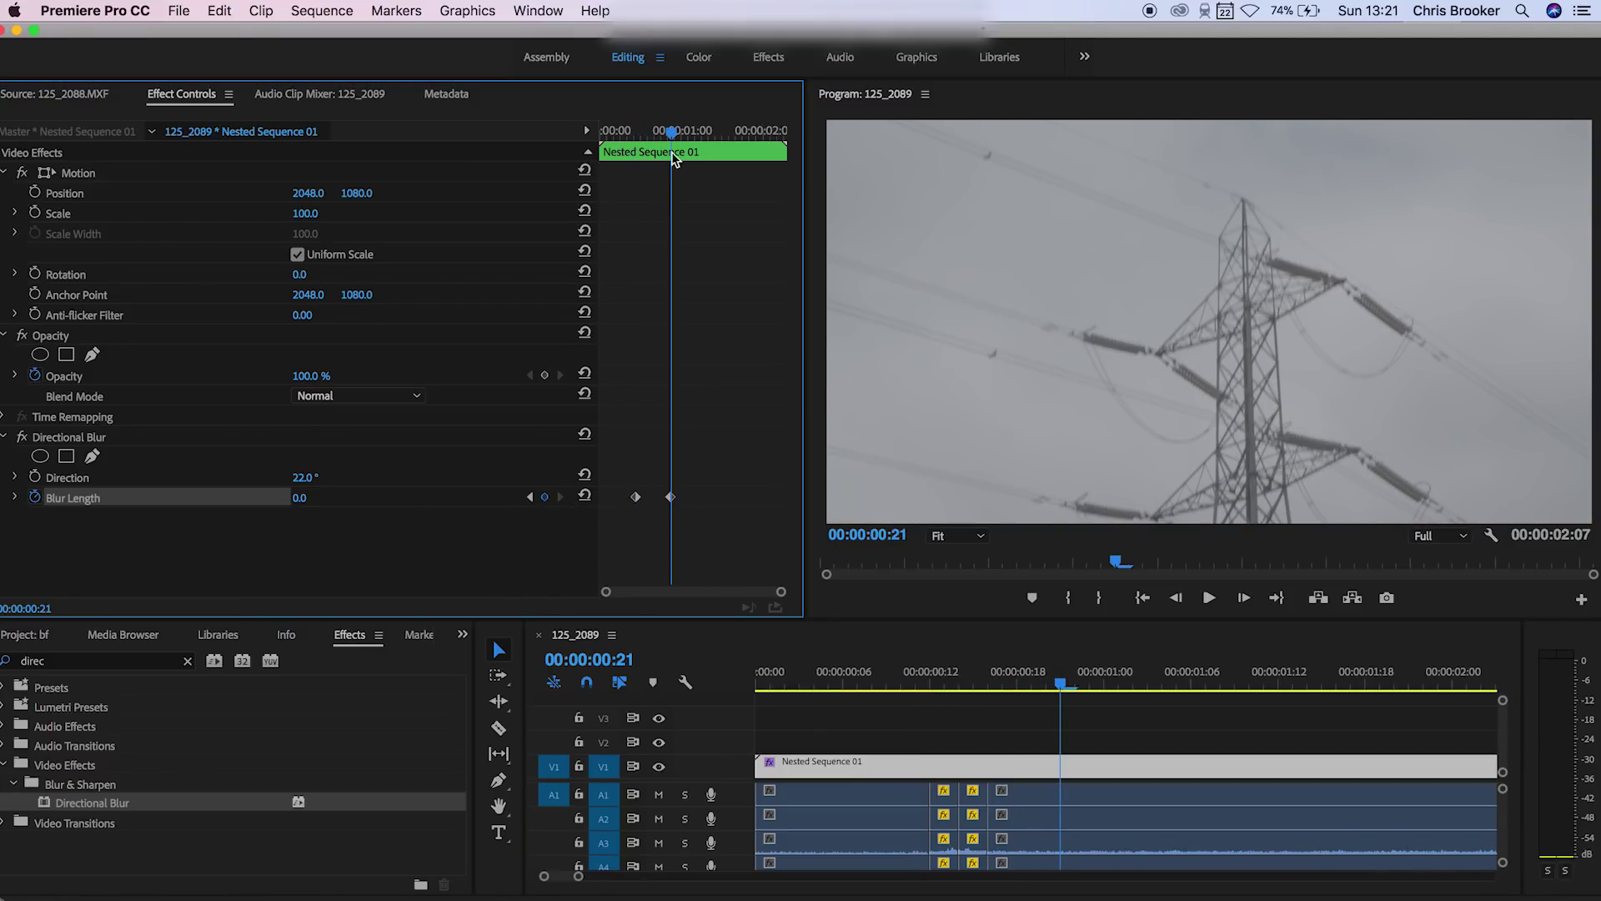
{"action": "key", "text": "Left"}
{"action": "key", "text": "Left"}
{"action": "key", "text": "Left"}
{"action": "key", "text": "Left"}
{"action": "key", "text": "Left"}
{"action": "key", "text": "Left"}
{"action": "left_click_drag", "start_coordinate": [298, 498], "coordinate": [305, 500]}
Scrub and play back the blurred zoom to review the ramp
{"action": "left_click", "coordinate": [957, 685]}
{"action": "left_click_drag", "start_coordinate": [956, 685], "coordinate": [891, 694]}
{"action": "key", "text": "space"}
{"action": "key", "text": "space"}
{"action": "key", "text": "space"}
{"action": "key", "text": "space"}
{"action": "left_click", "coordinate": [876, 686]}
{"action": "key", "text": "space"}
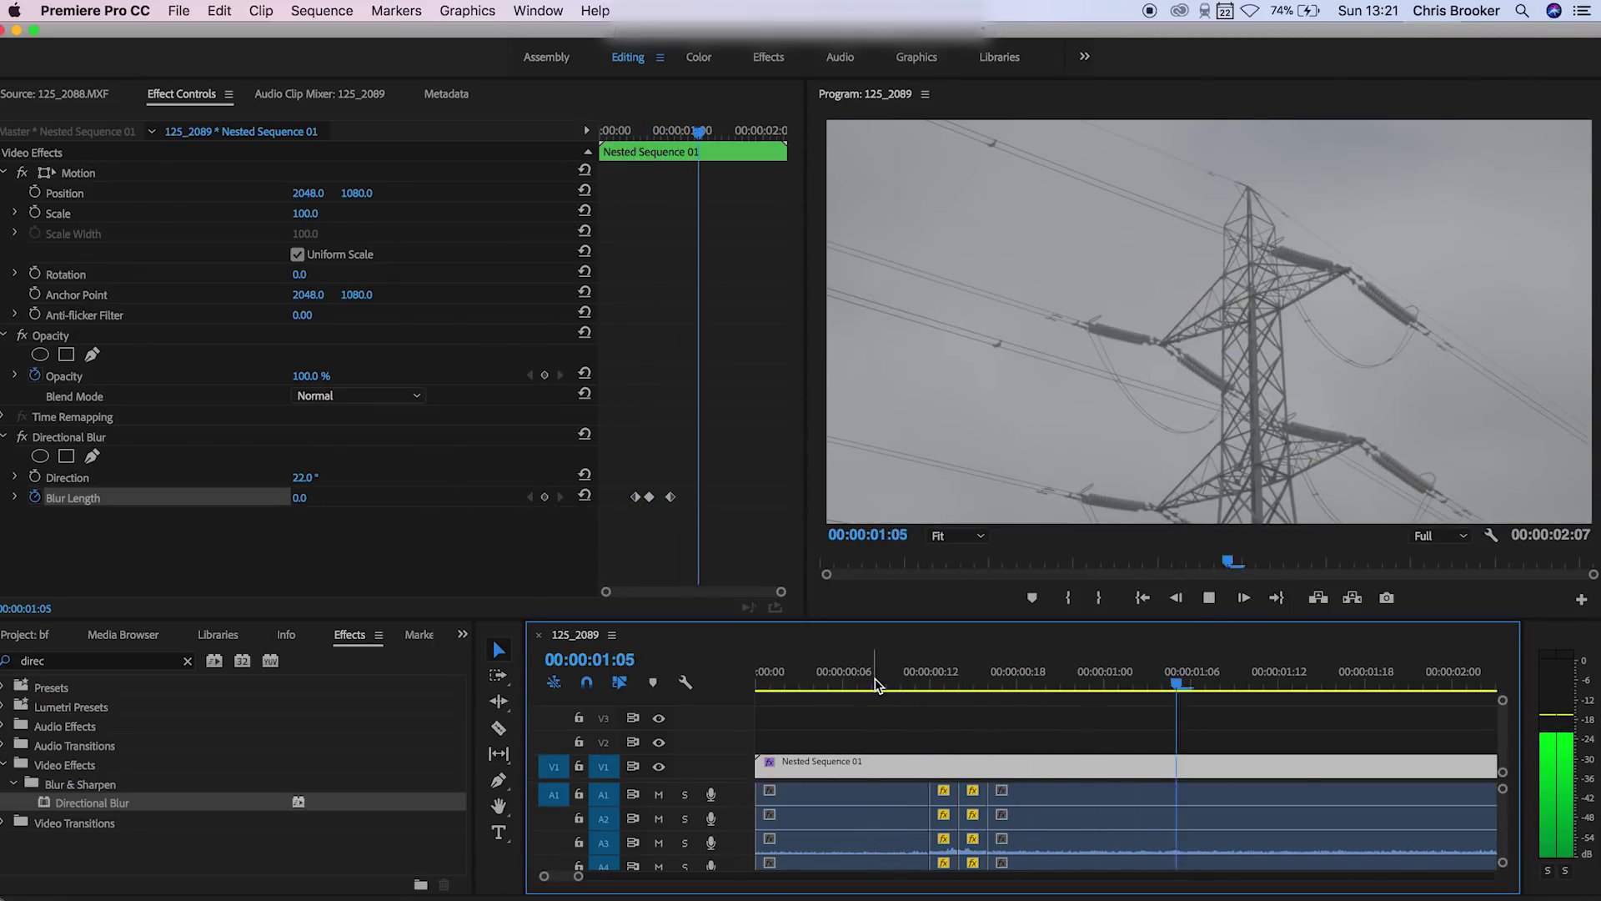
Inside Nested Sequence 01, delete the middle clip so 125_2094 butts against 125_2091
{"action": "double_click", "coordinate": [1042, 766]}
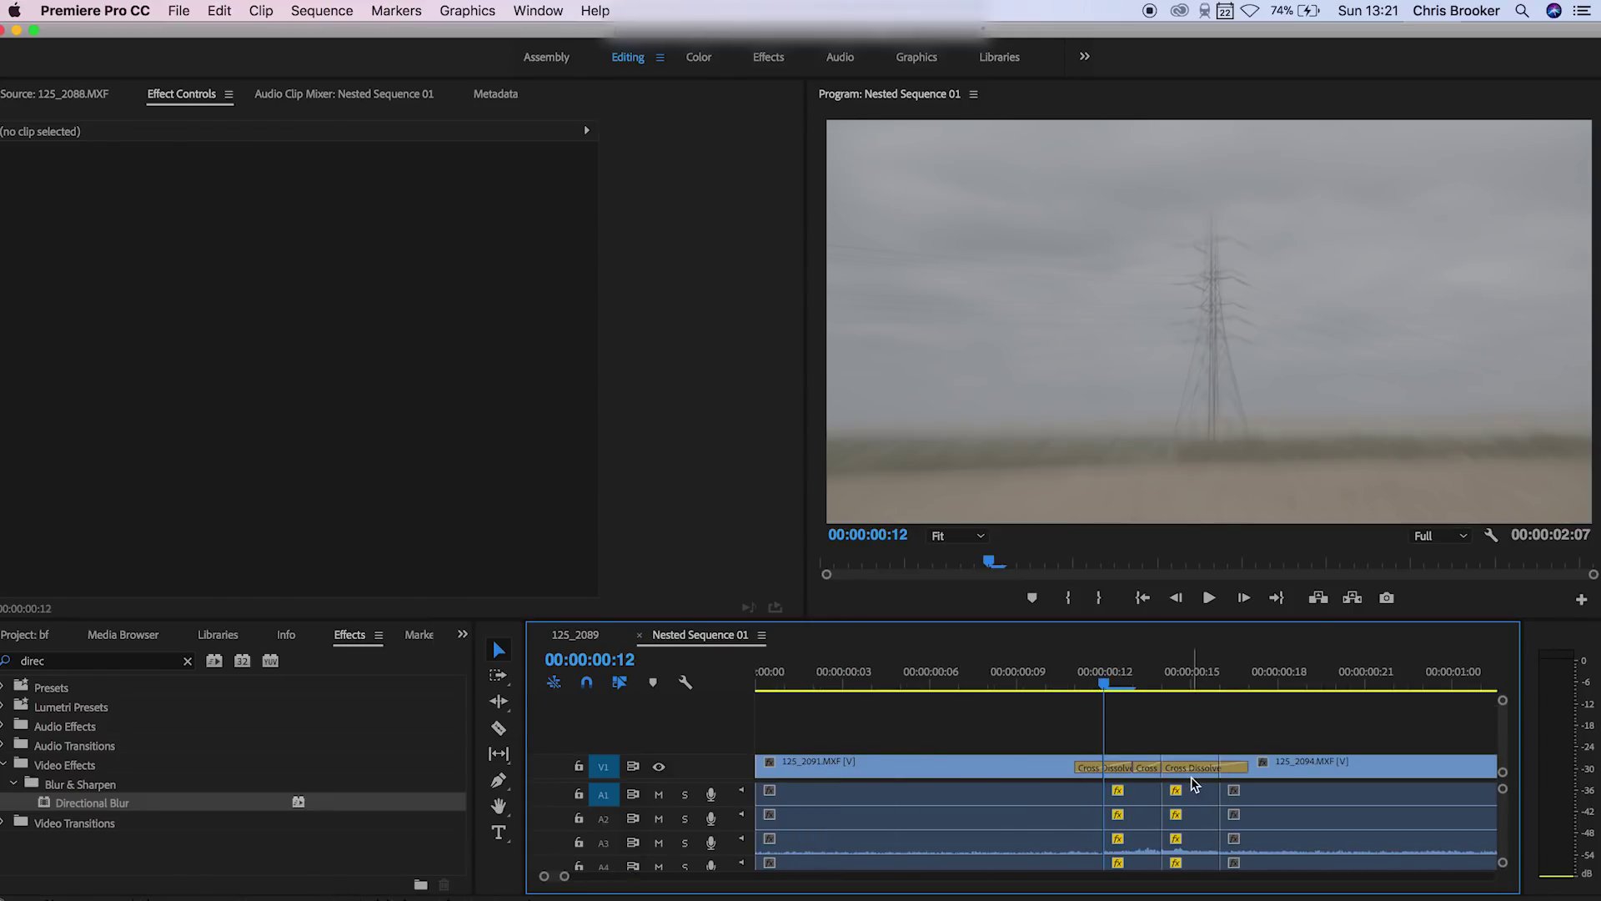
{"action": "left_click", "coordinate": [1191, 778]}
{"action": "key", "text": "Delete"}
{"action": "left_click_drag", "start_coordinate": [1293, 771], "coordinate": [1180, 776]}
{"action": "left_click_drag", "start_coordinate": [1131, 682], "coordinate": [845, 699]}
{"action": "key", "text": "space"}
{"action": "key", "text": "minus"}
{"action": "key", "text": "equal"}
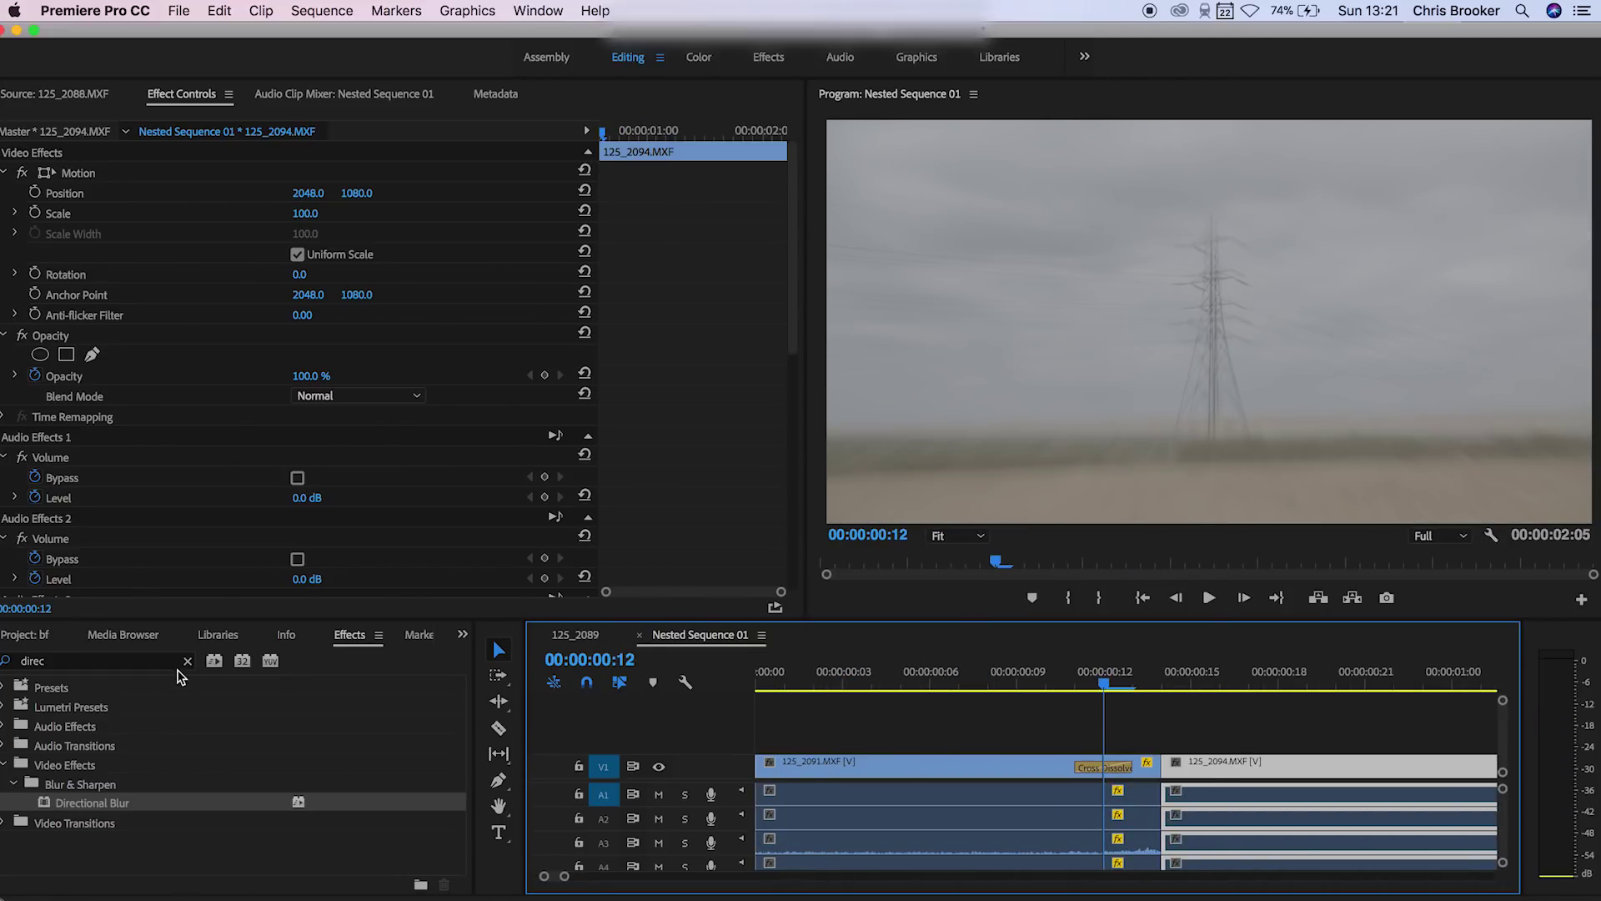
Add a Cross Dissolve at that cut and trim it to a few frames
{"action": "left_click", "coordinate": [187, 661]}
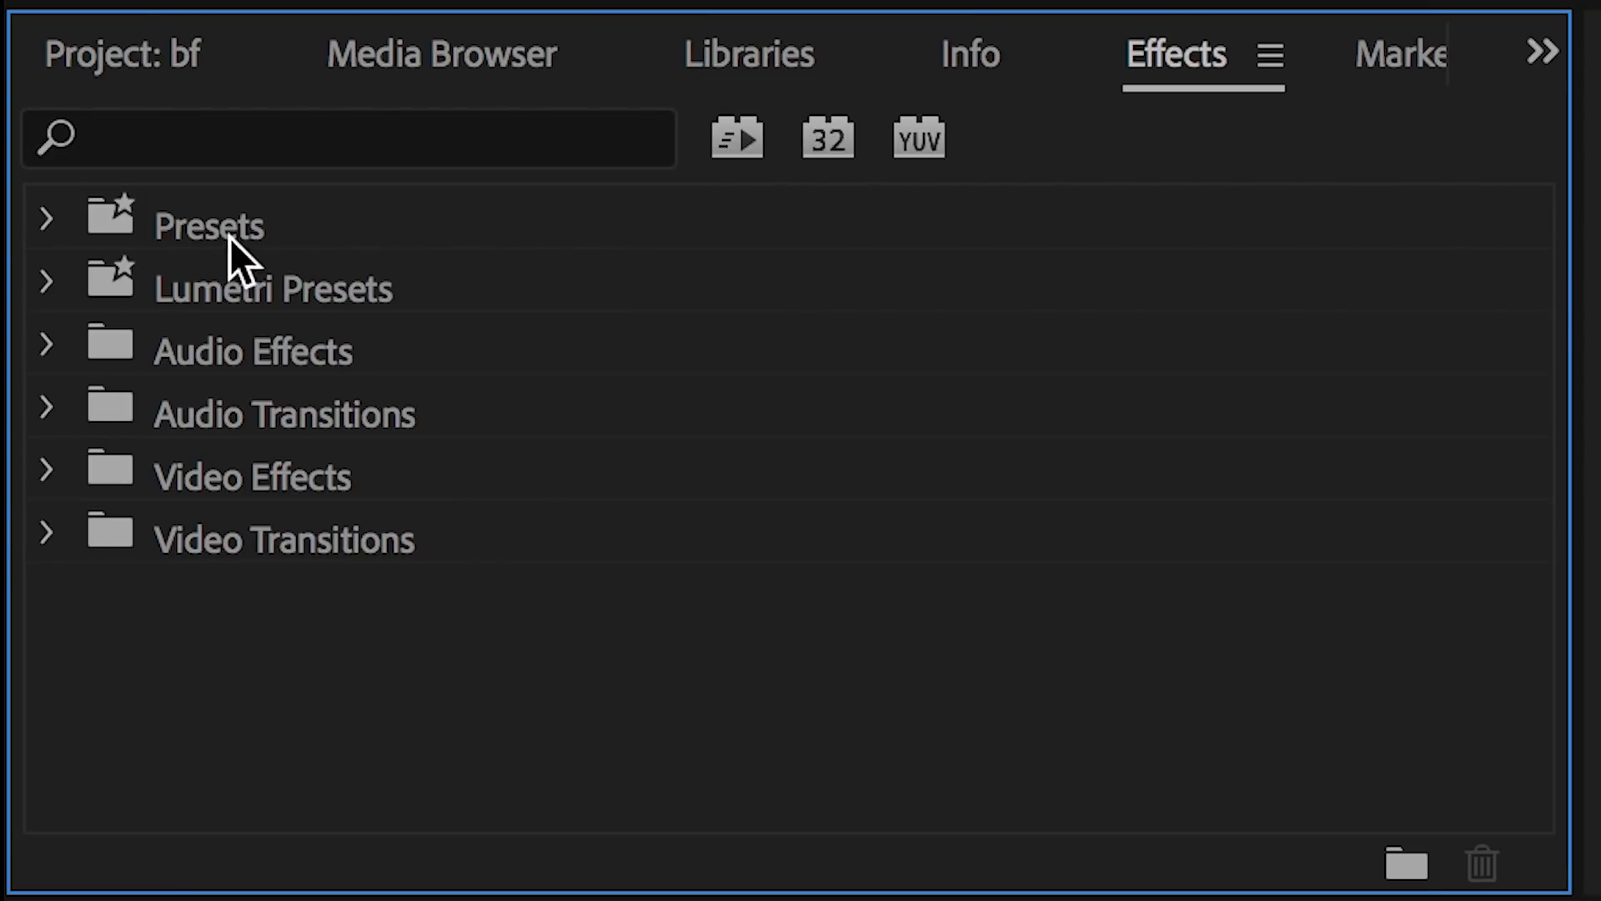
{"action": "left_click", "coordinate": [52, 543]}
{"action": "left_click", "coordinate": [87, 660]}
{"action": "left_click", "coordinate": [292, 784]}
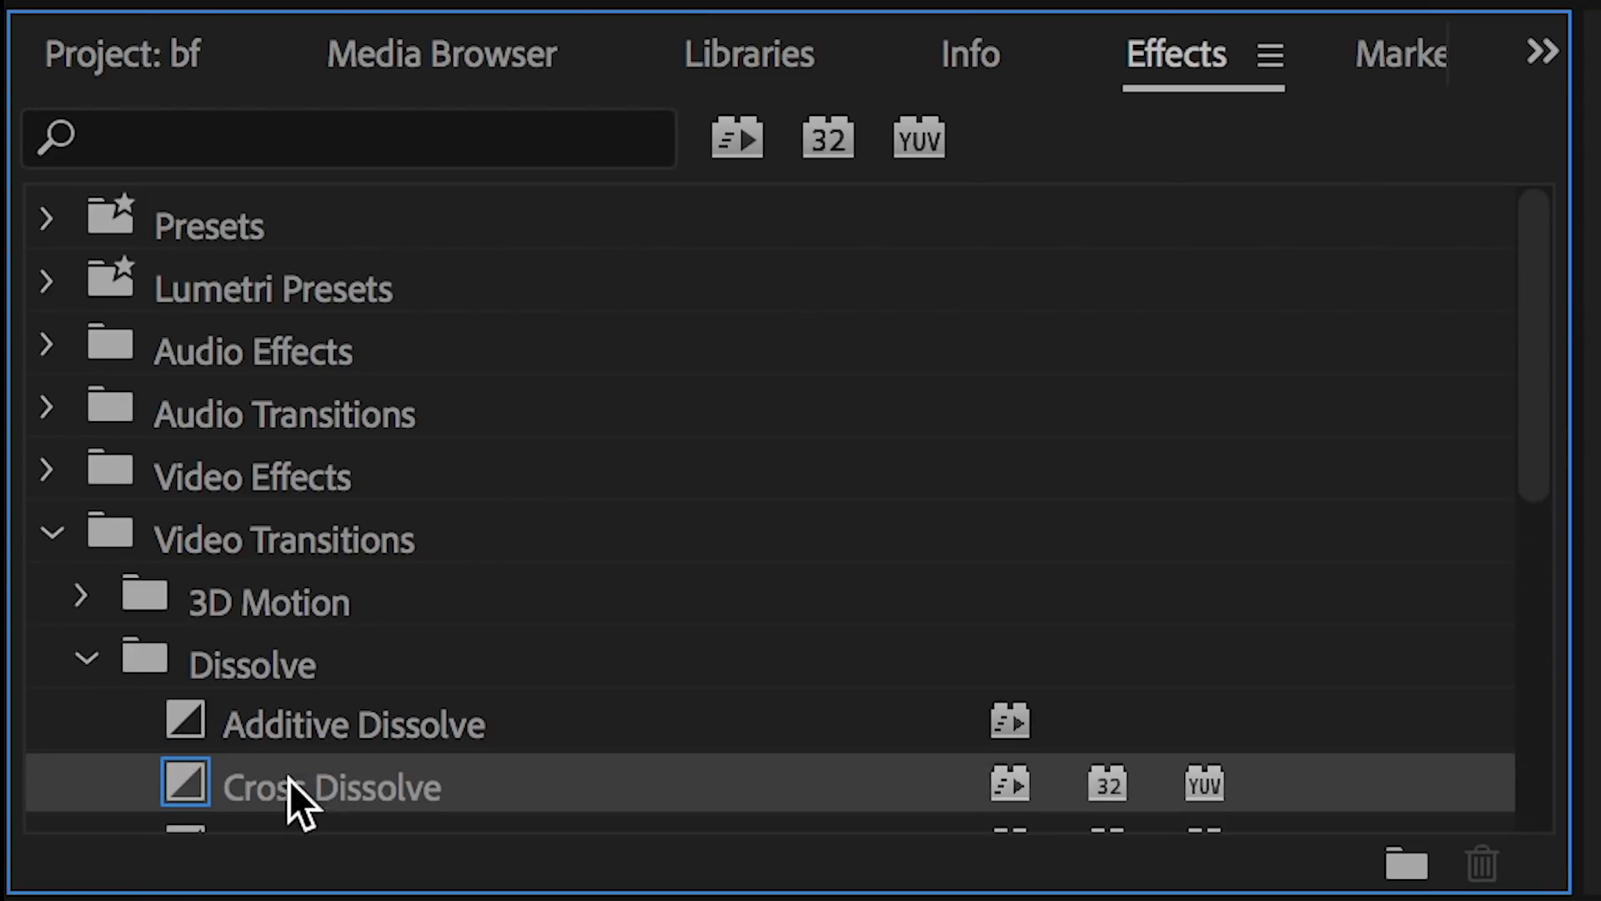
{"action": "left_click", "coordinate": [1036, 776]}
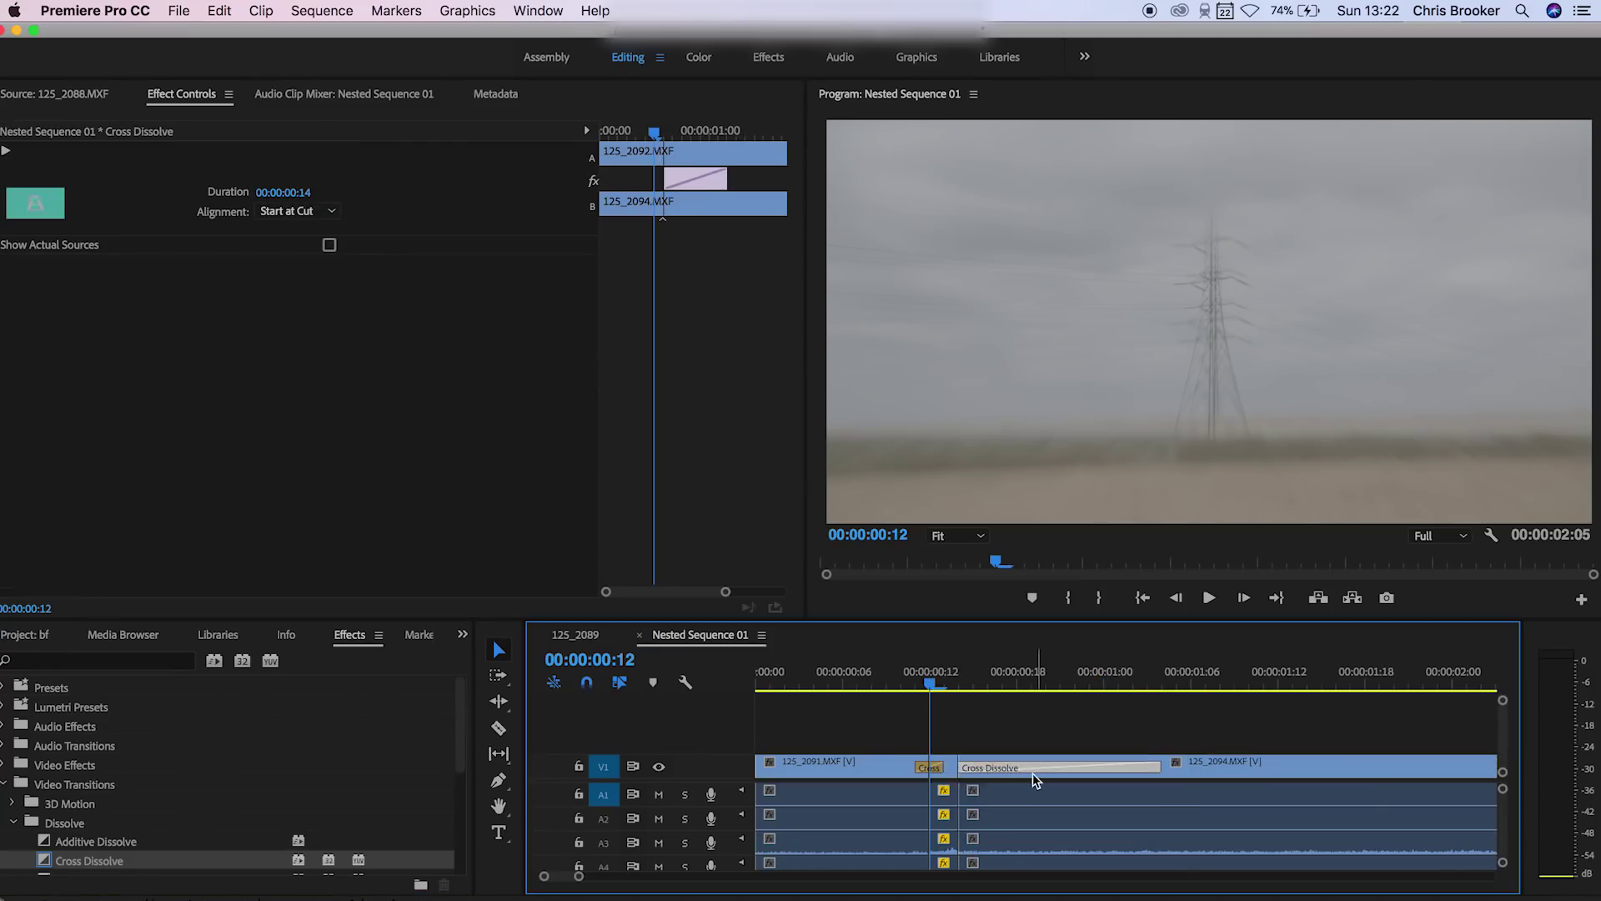
{"action": "left_click_drag", "start_coordinate": [1037, 775], "coordinate": [1015, 776]}
{"action": "left_click_drag", "start_coordinate": [1115, 767], "coordinate": [1084, 767]}
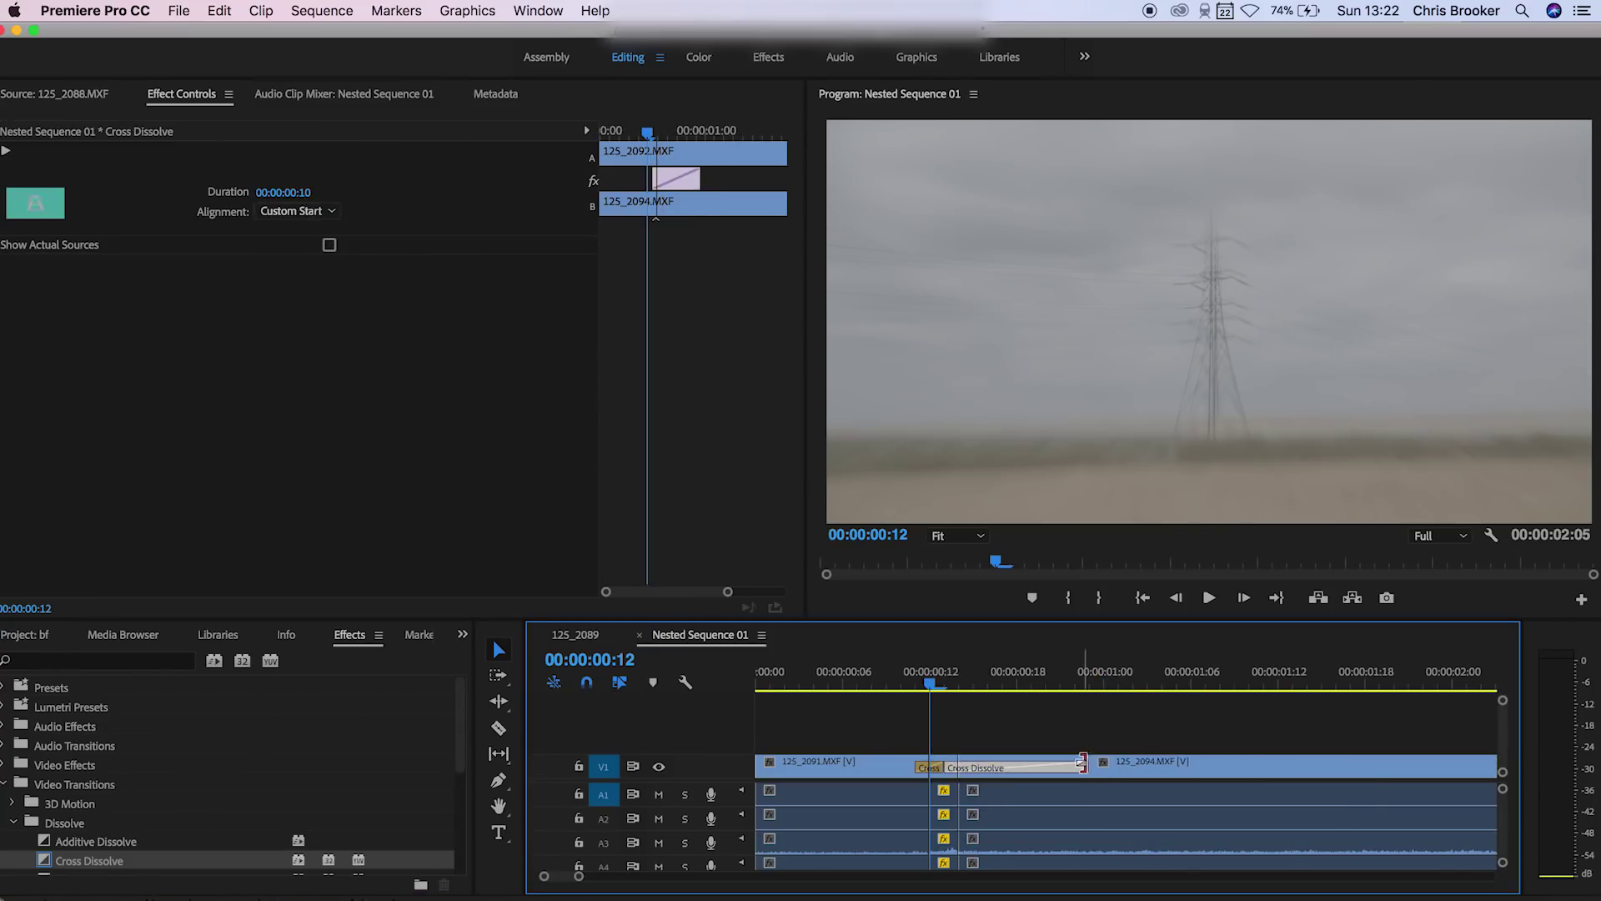
{"action": "left_click_drag", "start_coordinate": [1083, 767], "coordinate": [972, 768]}
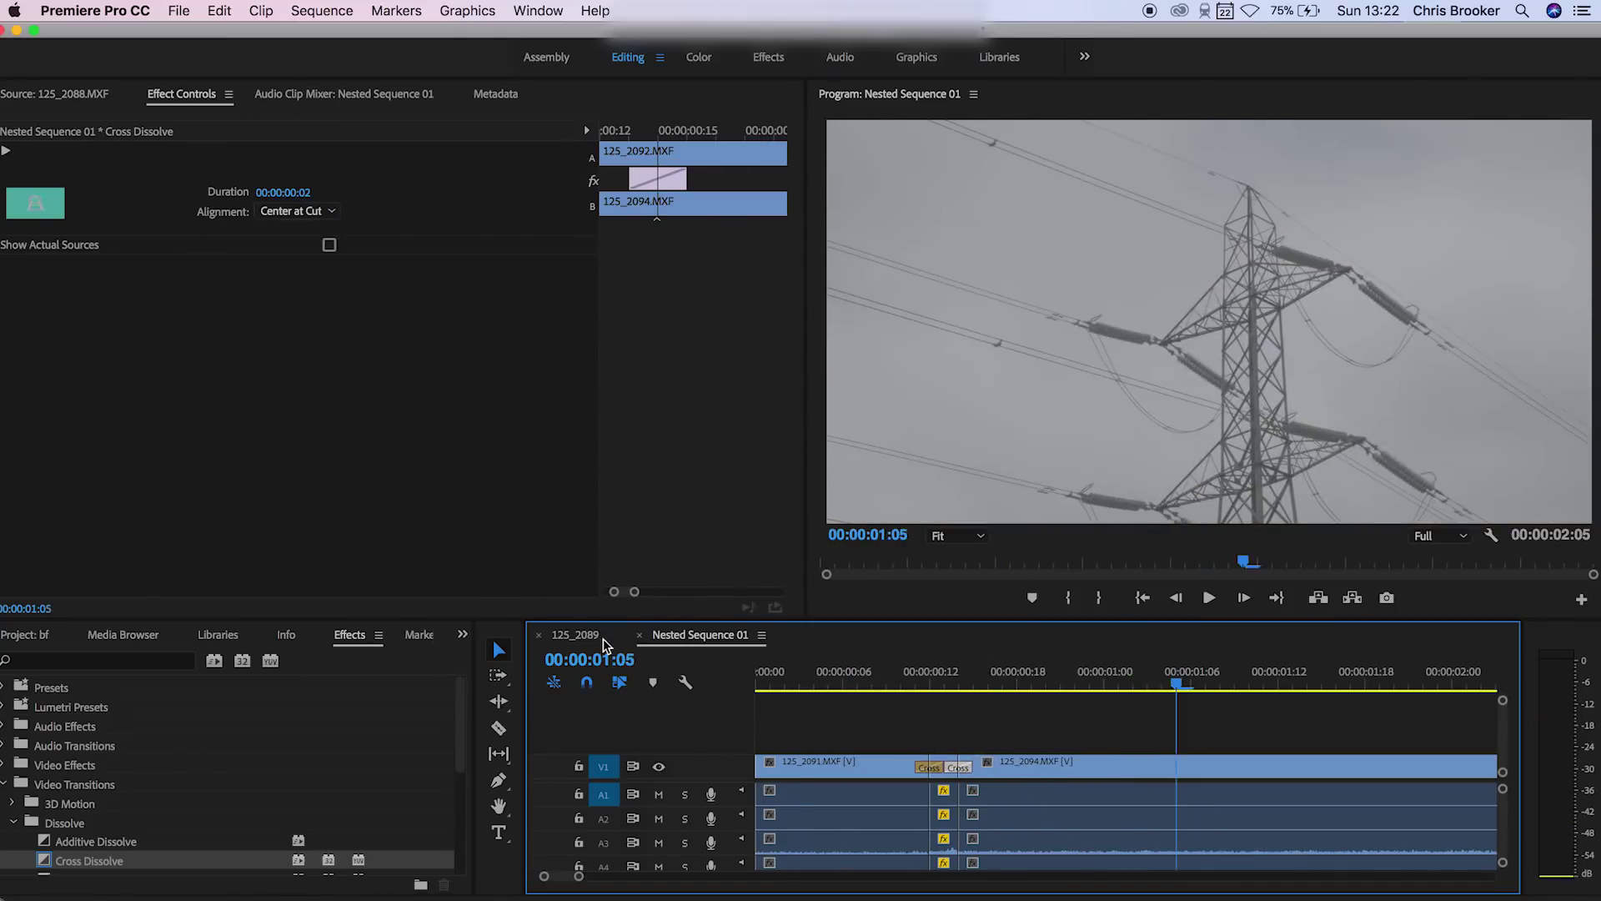
Back in 125_2089, set the middle Blur Length keyframe to 10 and preview the zoom
{"action": "left_click", "coordinate": [603, 638]}
{"action": "left_click_drag", "start_coordinate": [613, 144], "coordinate": [654, 143]}
{"action": "left_click", "coordinate": [654, 498]}
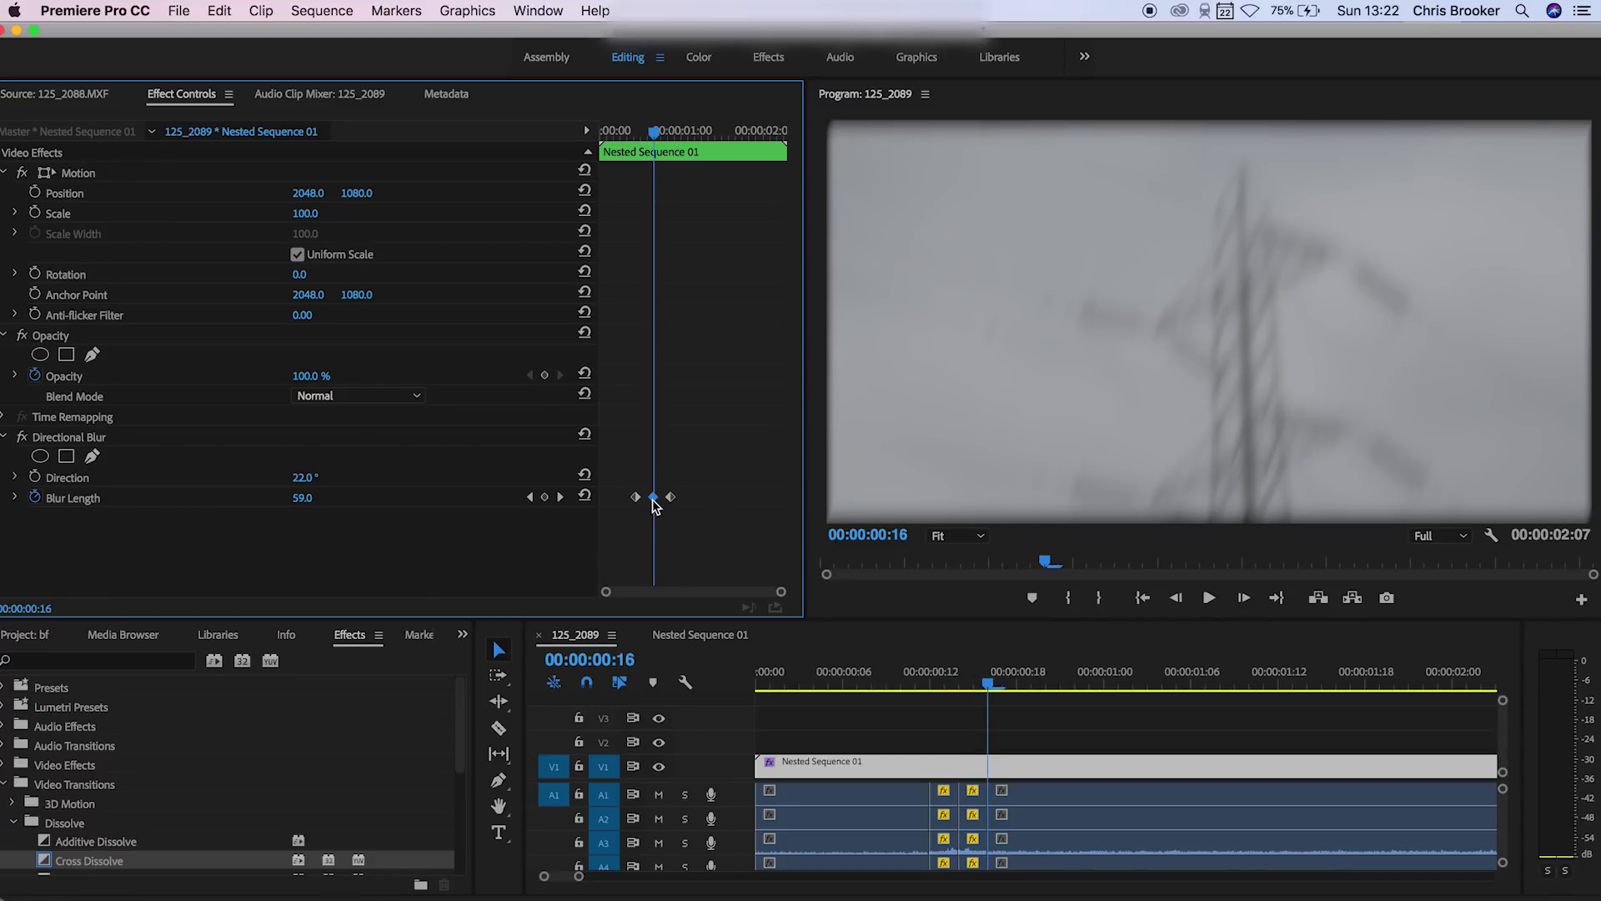
{"action": "left_click", "coordinate": [302, 498]}
{"action": "type", "text": "10"}
{"action": "key", "text": "Return"}
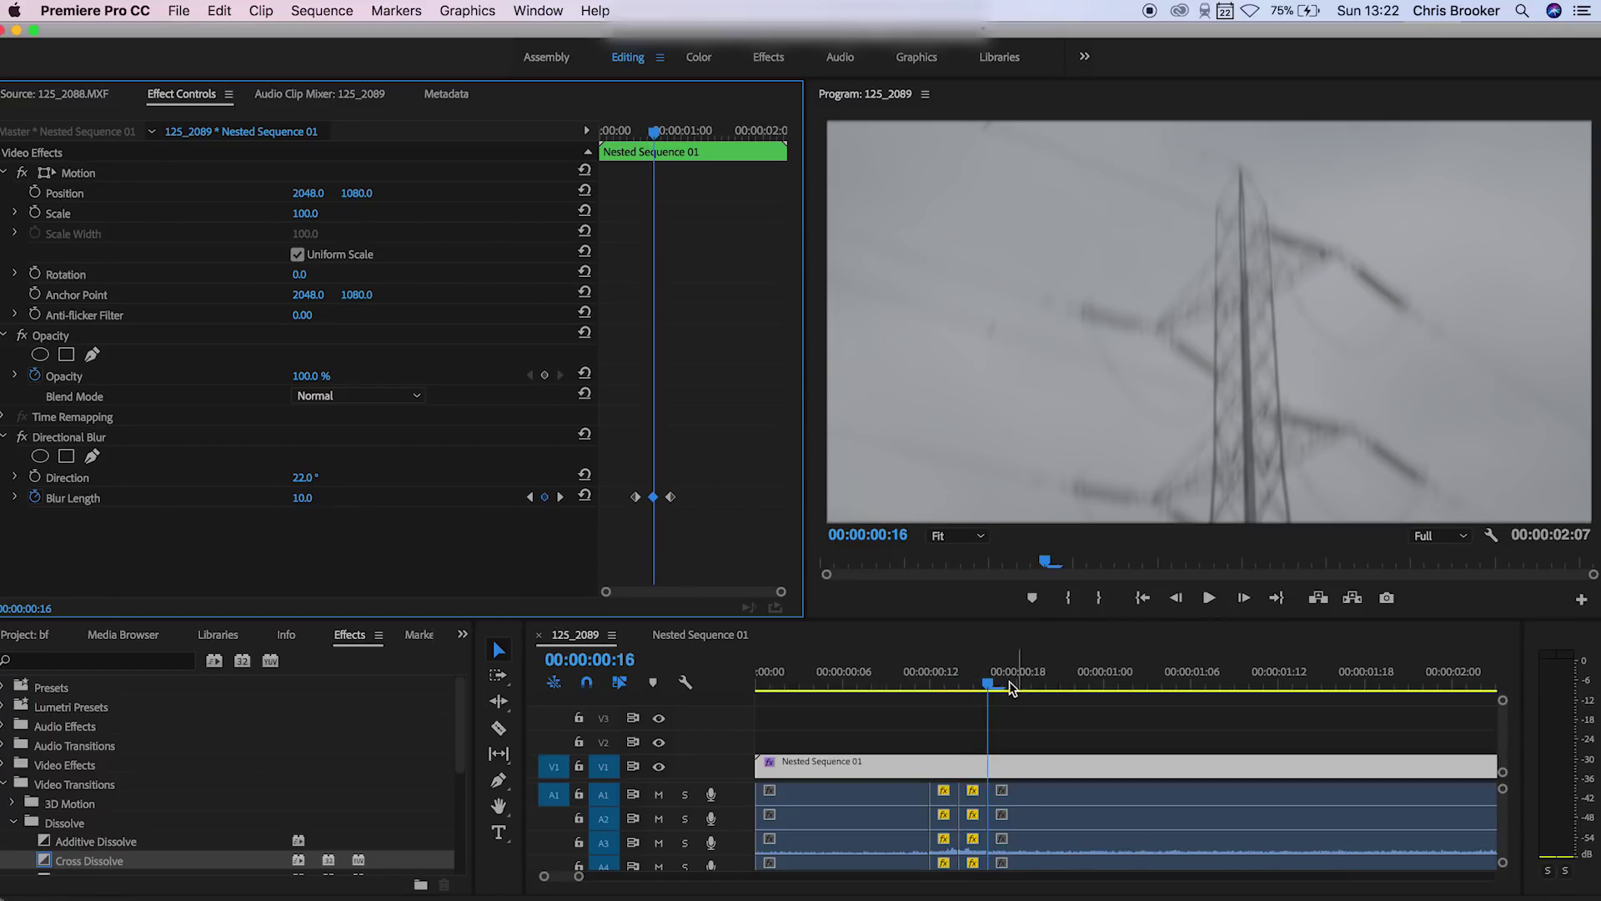
{"action": "left_click_drag", "start_coordinate": [990, 684], "coordinate": [859, 685]}
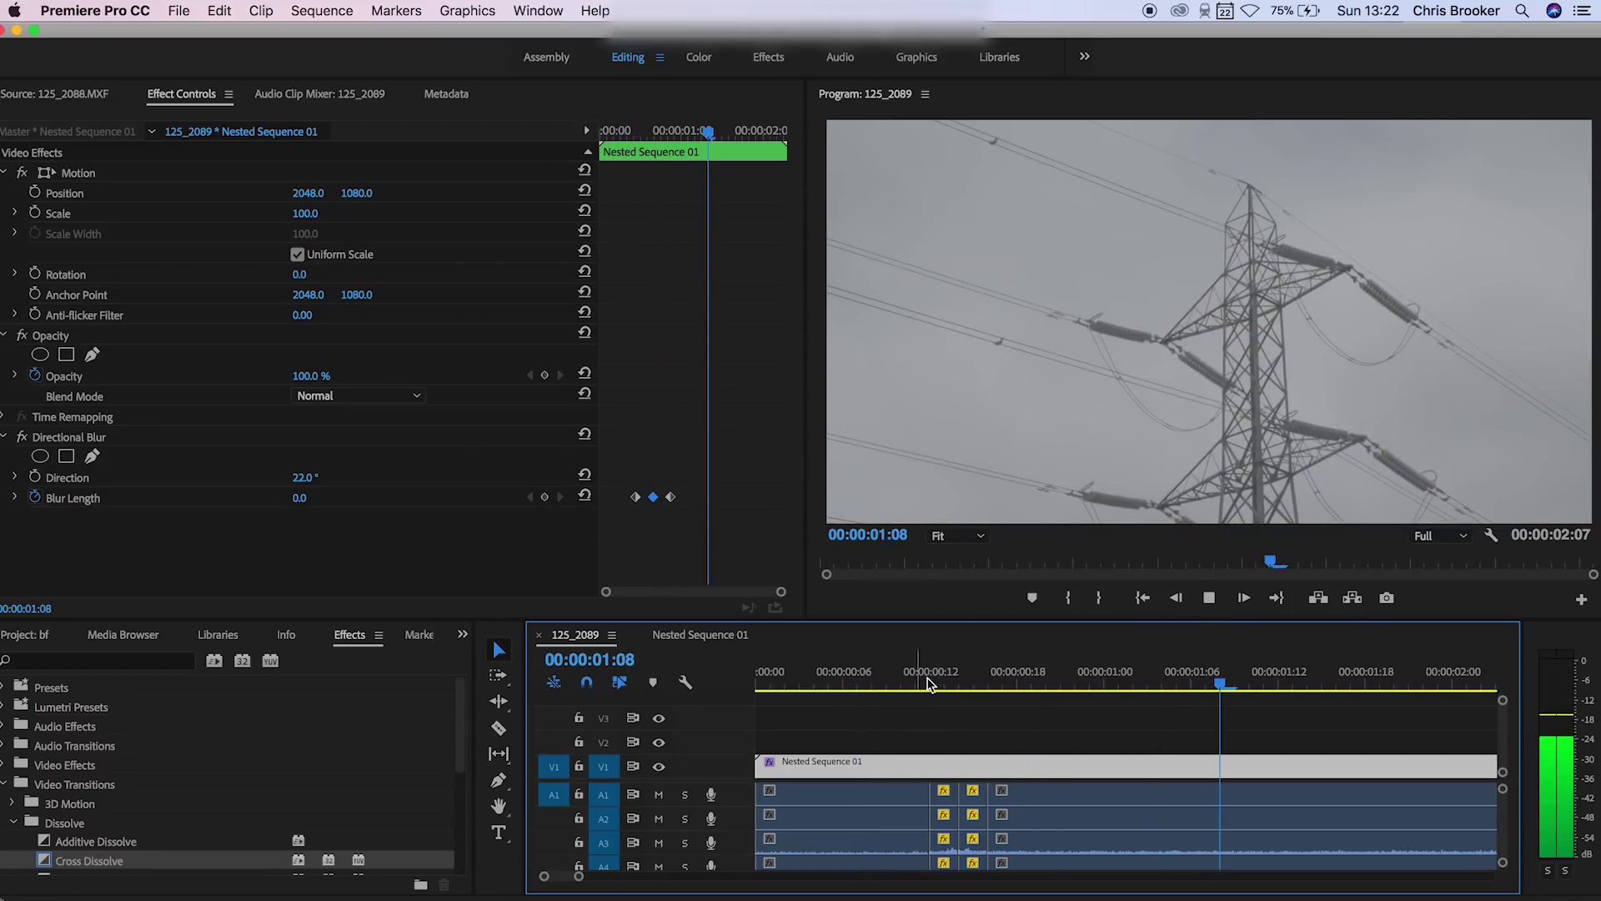
{"action": "key", "text": "space"}
{"action": "key", "text": "minus"}
{"action": "key", "text": "minus"}
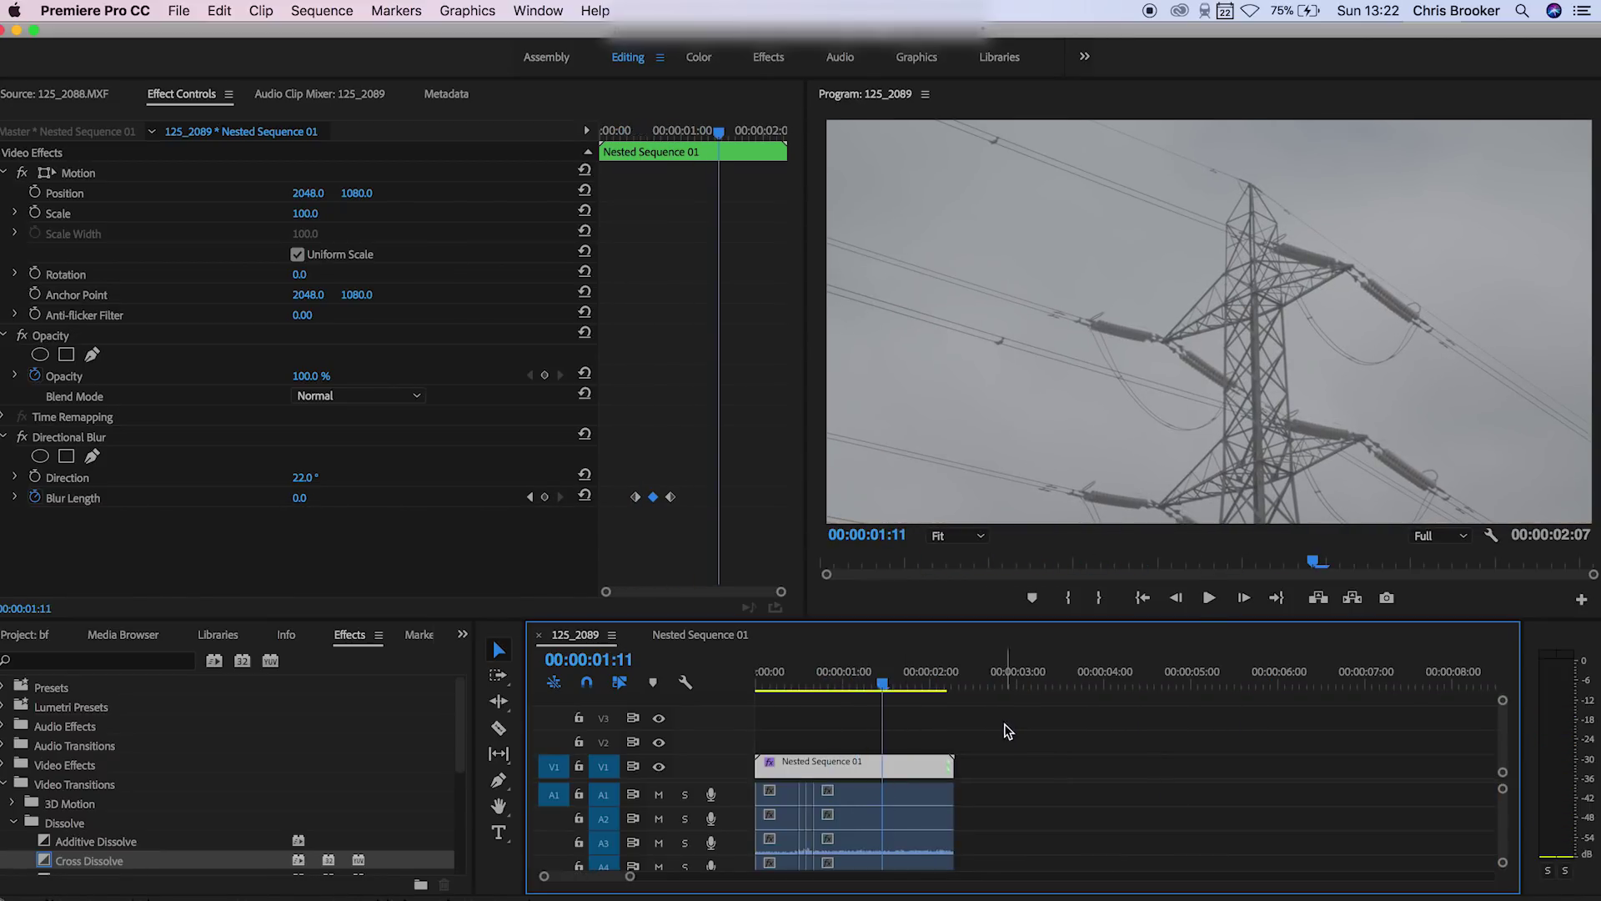
Search 'lumet' and apply Lumetri Color to the nested clip
{"action": "left_click", "coordinate": [70, 660]}
{"action": "type", "text": "lumetr"}
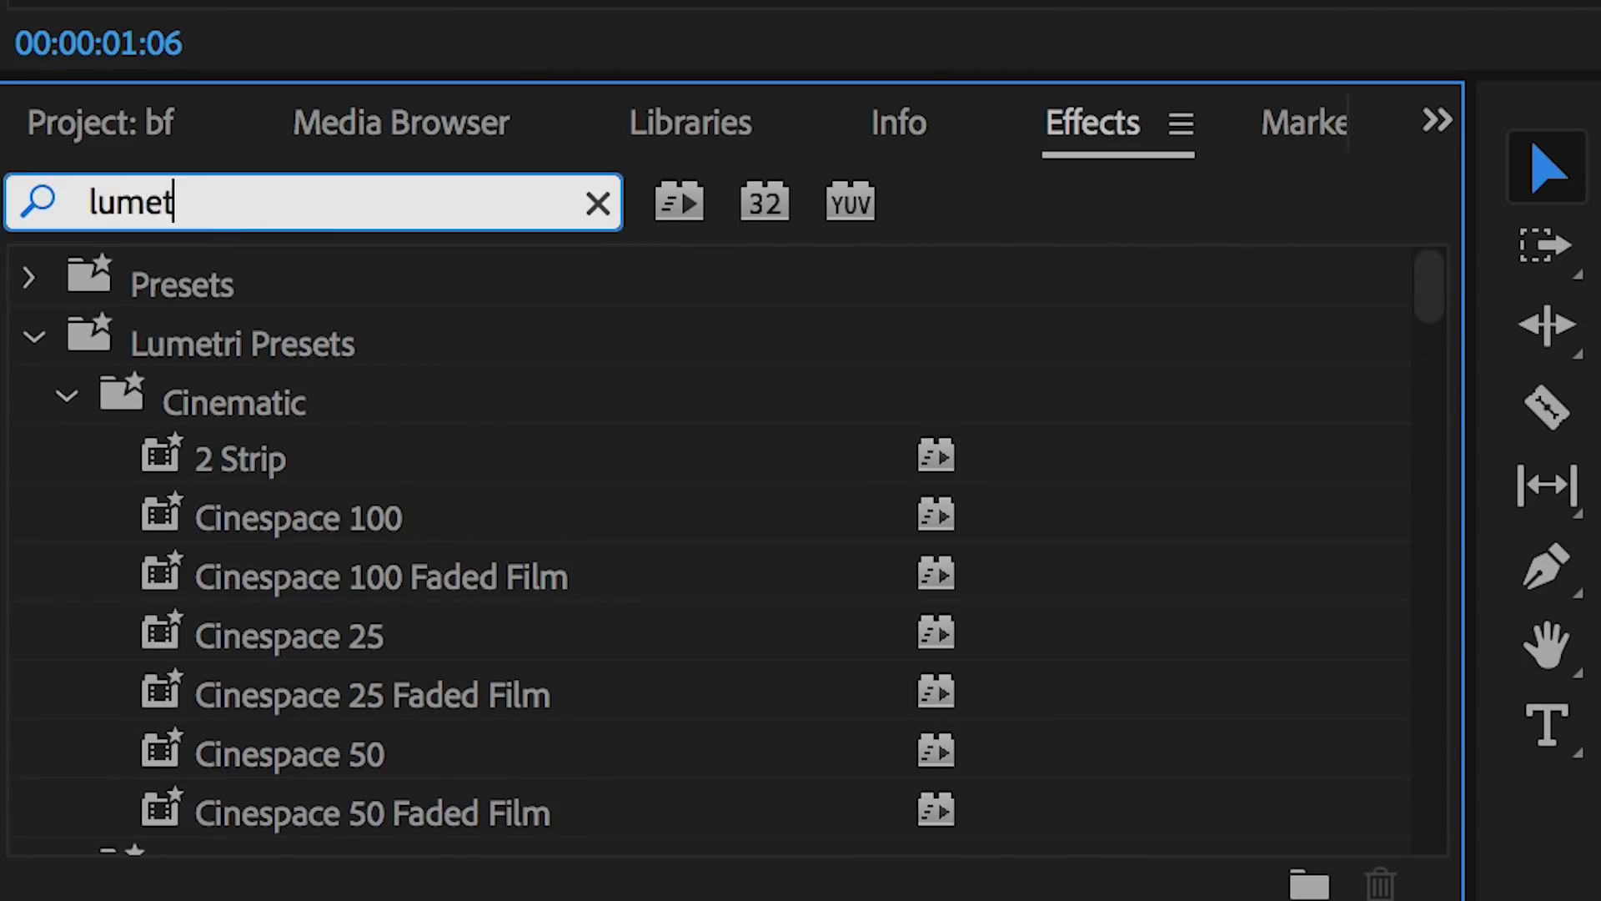
{"action": "scroll", "coordinate": [328, 624], "scroll_direction": "down", "scroll_amount": 20}
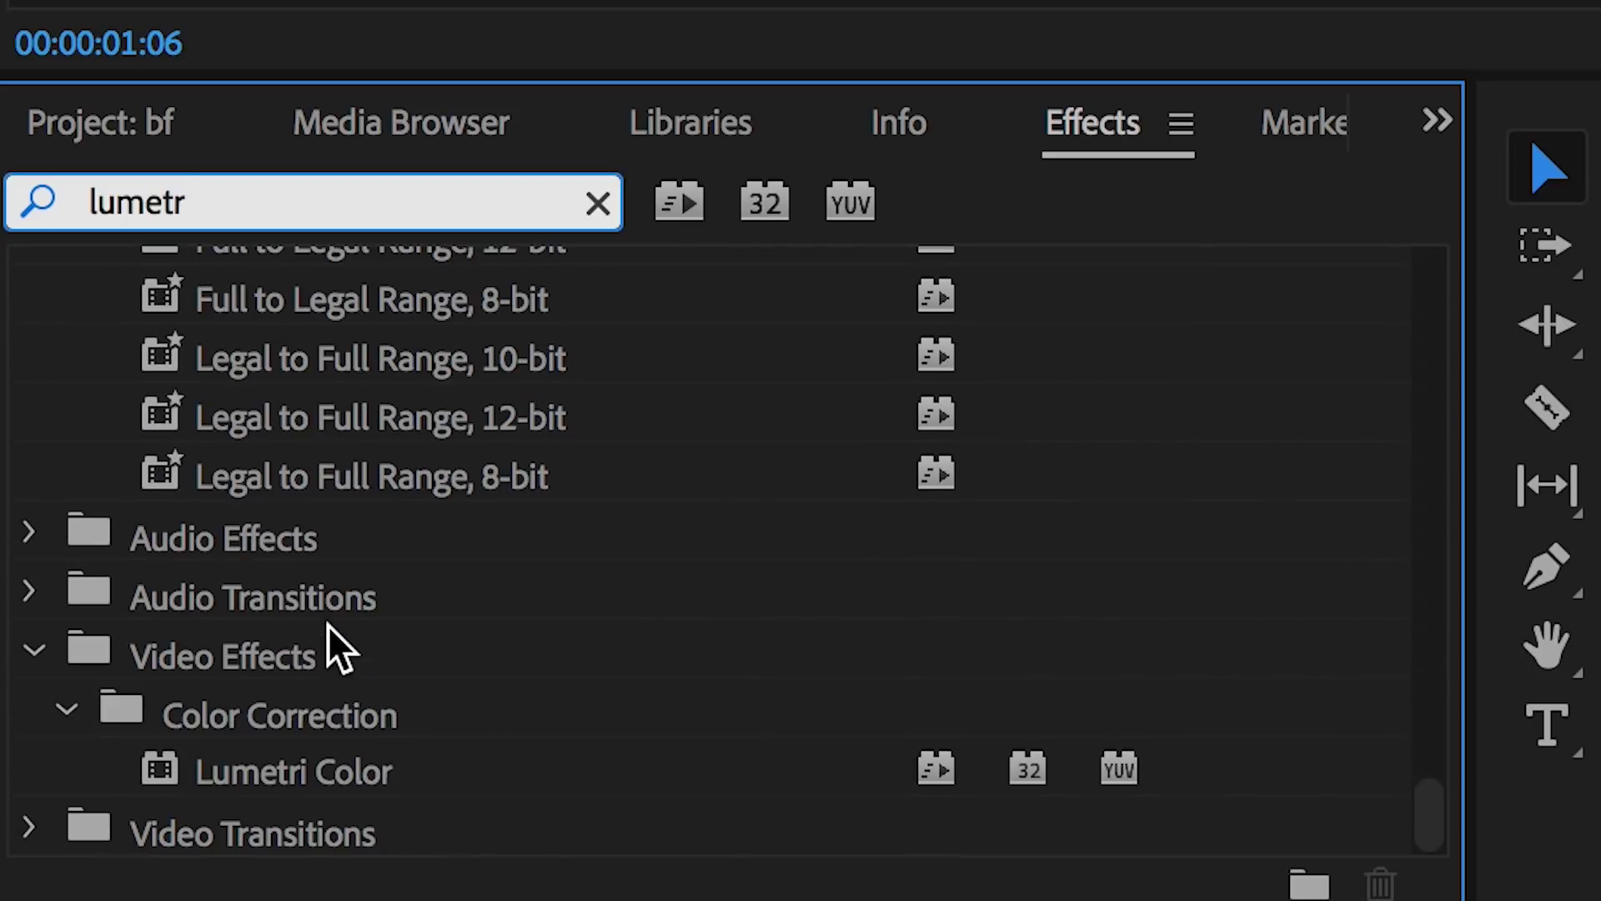
{"action": "left_click", "coordinate": [214, 775]}
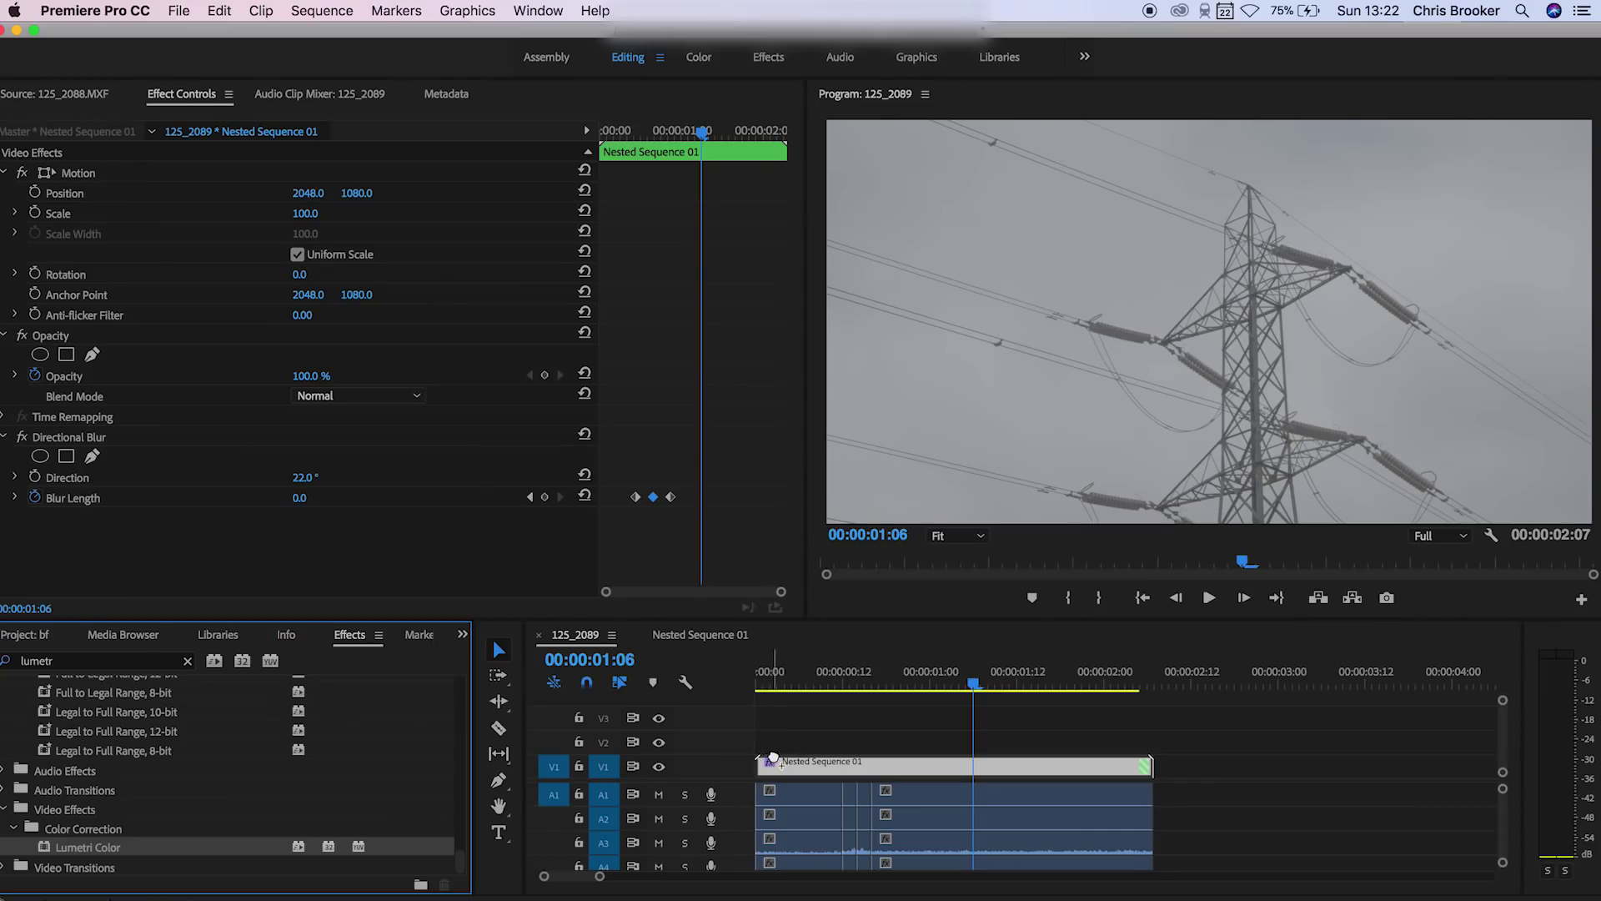
{"action": "left_click_drag", "start_coordinate": [773, 759], "coordinate": [774, 761]}
{"action": "scroll", "coordinate": [501, 531], "scroll_direction": "down", "scroll_amount": 3}
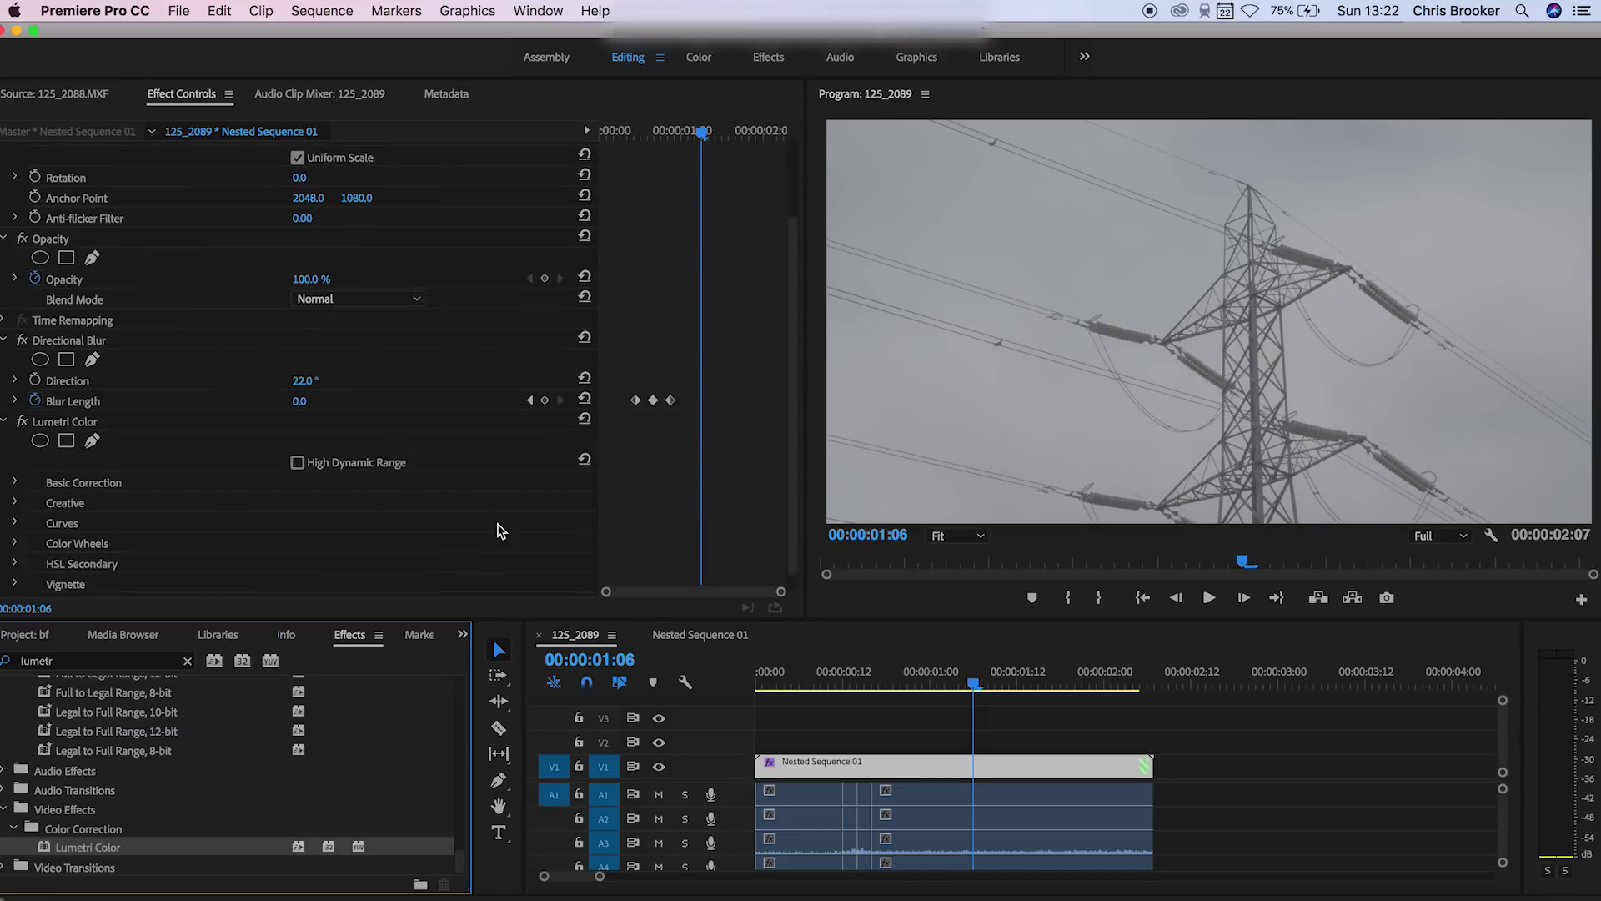
Set the Basic Correction Input LUT to ALEXA_Default_LogC2Rec709 and check an earlier frame
{"action": "left_click", "coordinate": [15, 463]}
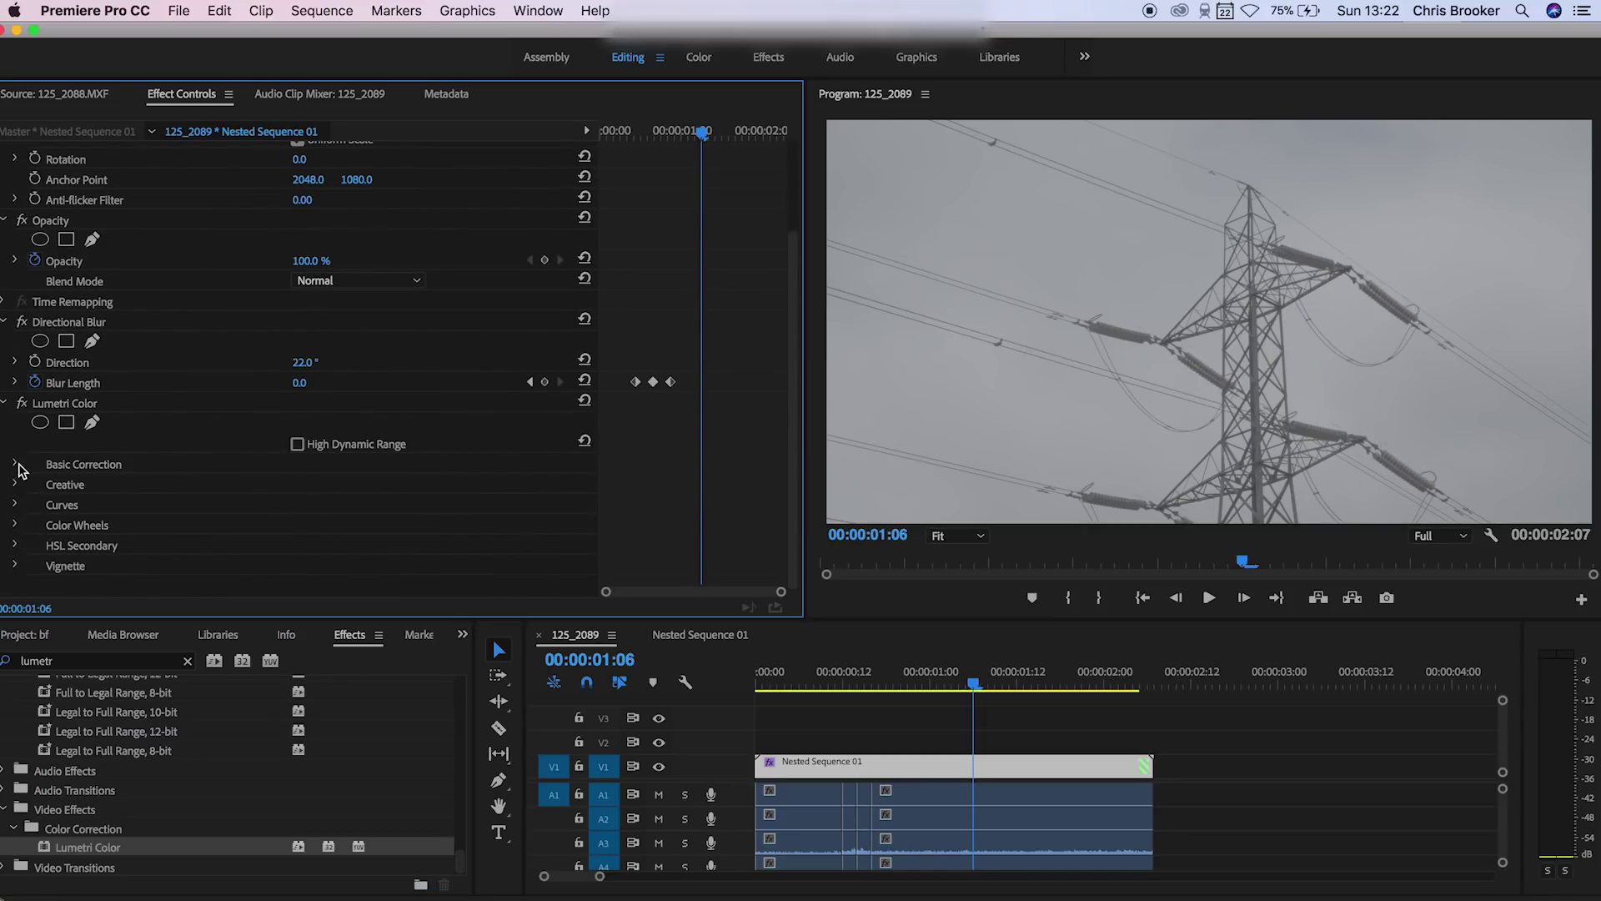
{"action": "left_click", "coordinate": [333, 504]}
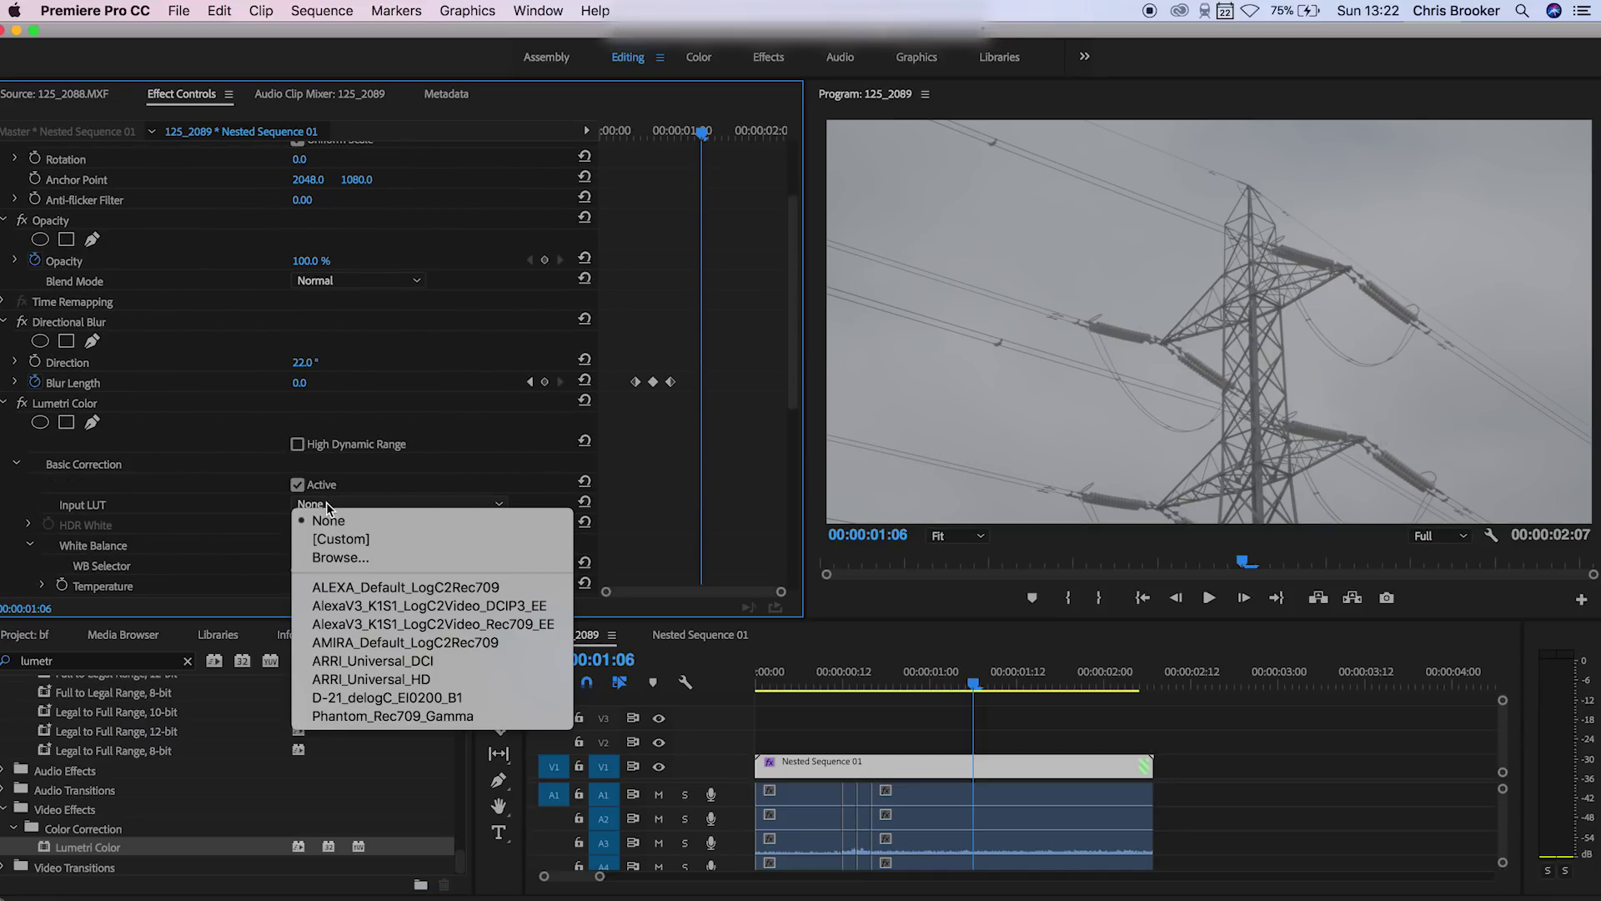
{"action": "left_click", "coordinate": [355, 586]}
{"action": "left_click_drag", "start_coordinate": [969, 686], "coordinate": [802, 718]}
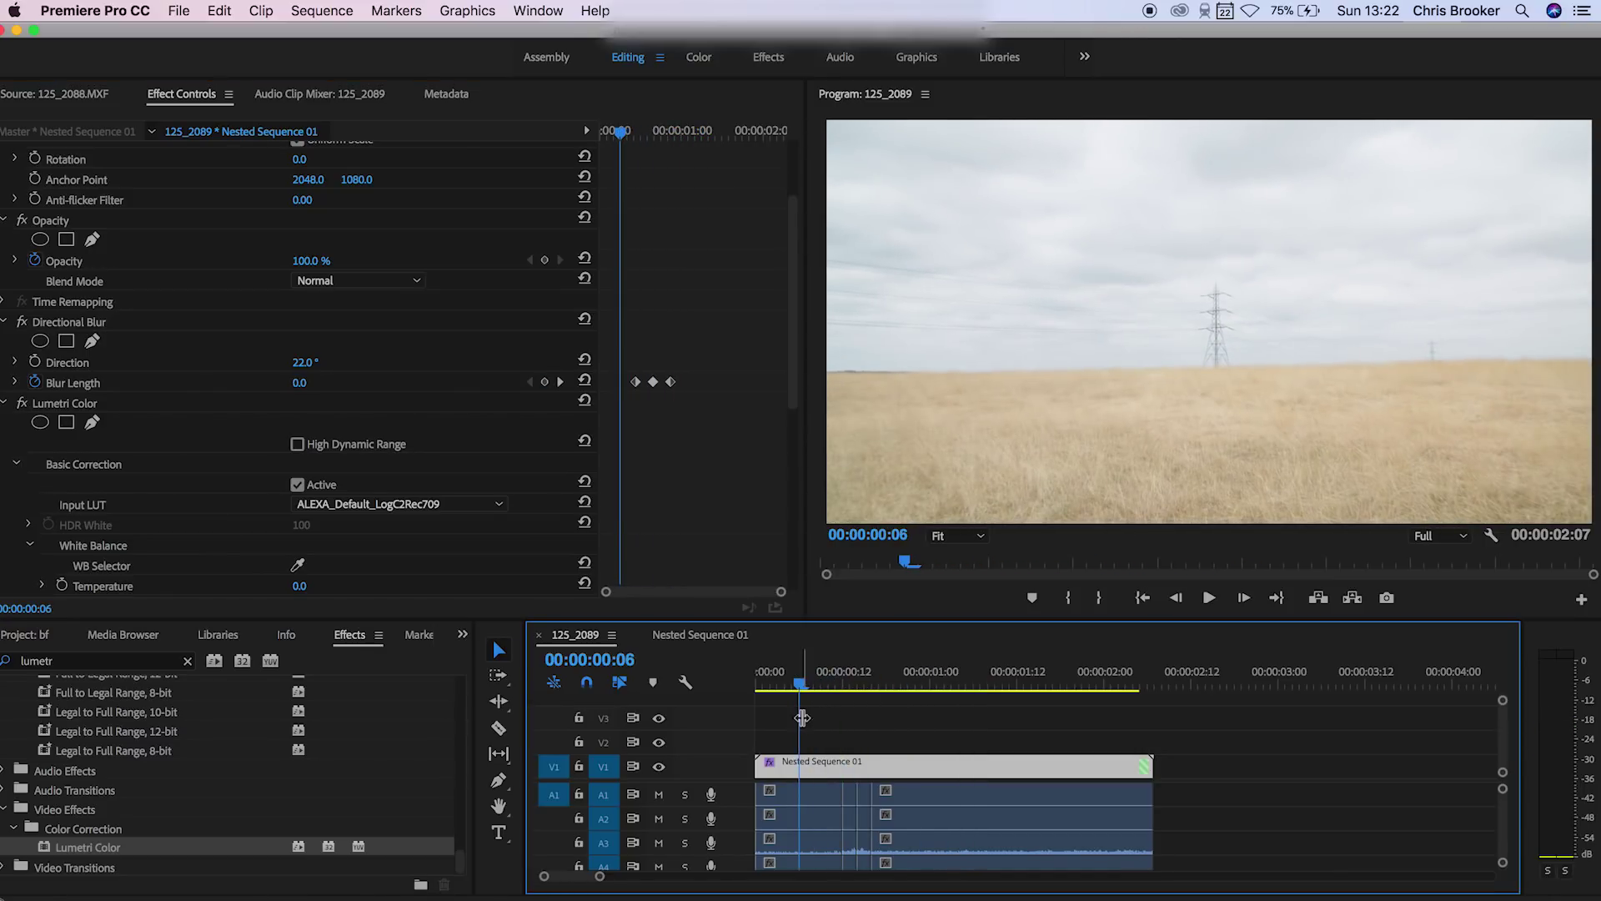
{"action": "left_click", "coordinate": [6, 402]}
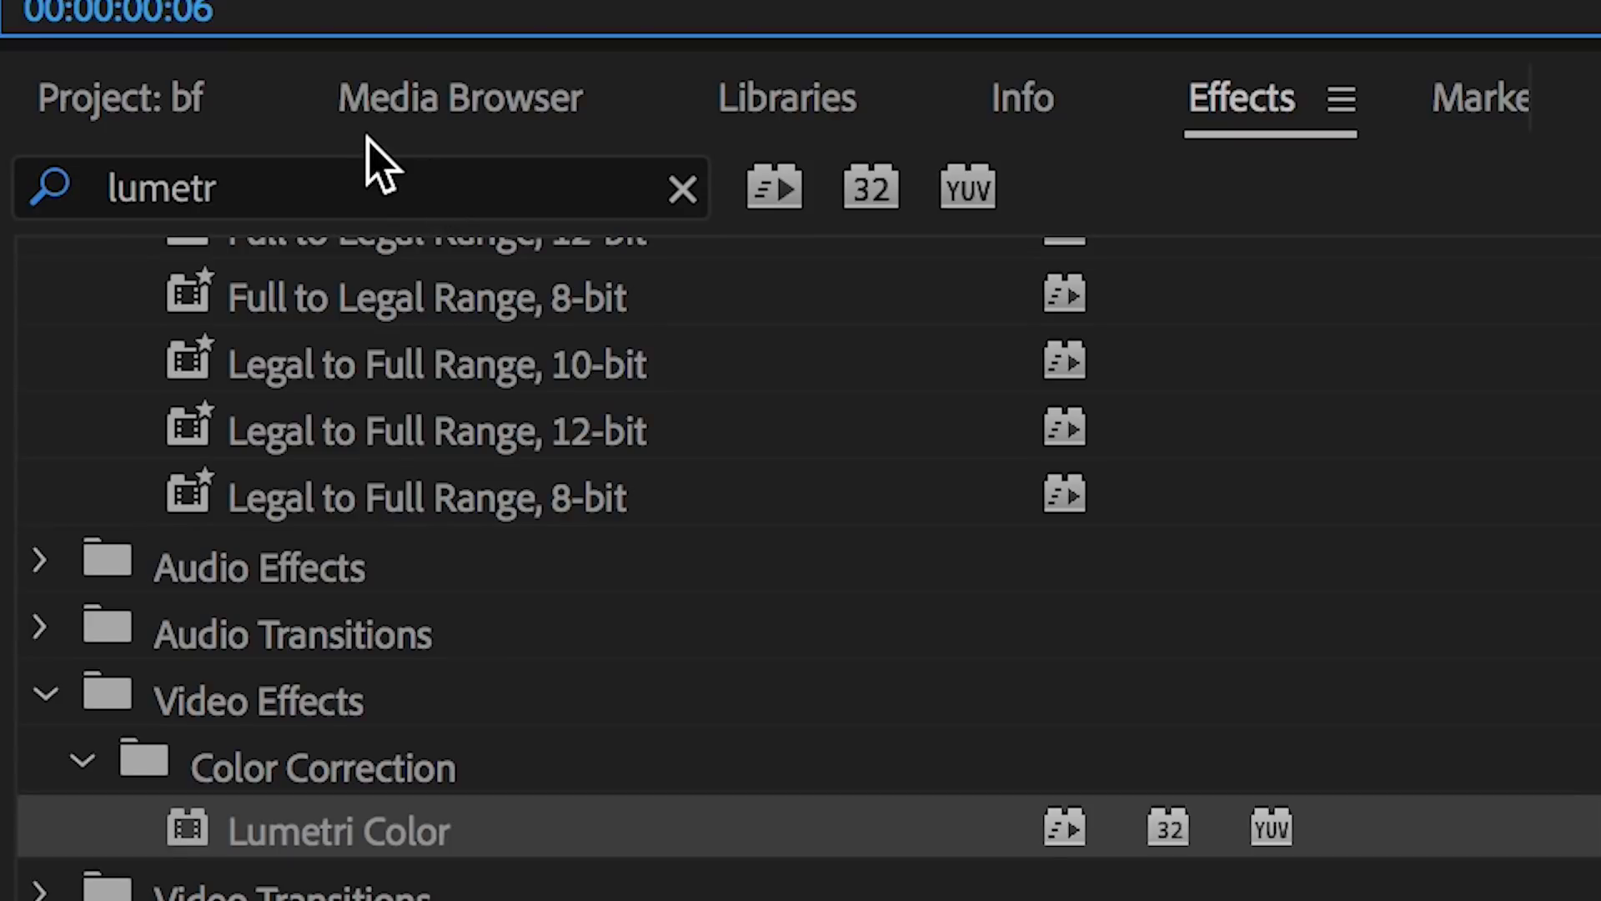
Apply Fast Color Corrector to the nested clip and raise its Saturation to 185
{"action": "left_click", "coordinate": [100, 664]}
{"action": "type", "text": "fast"}
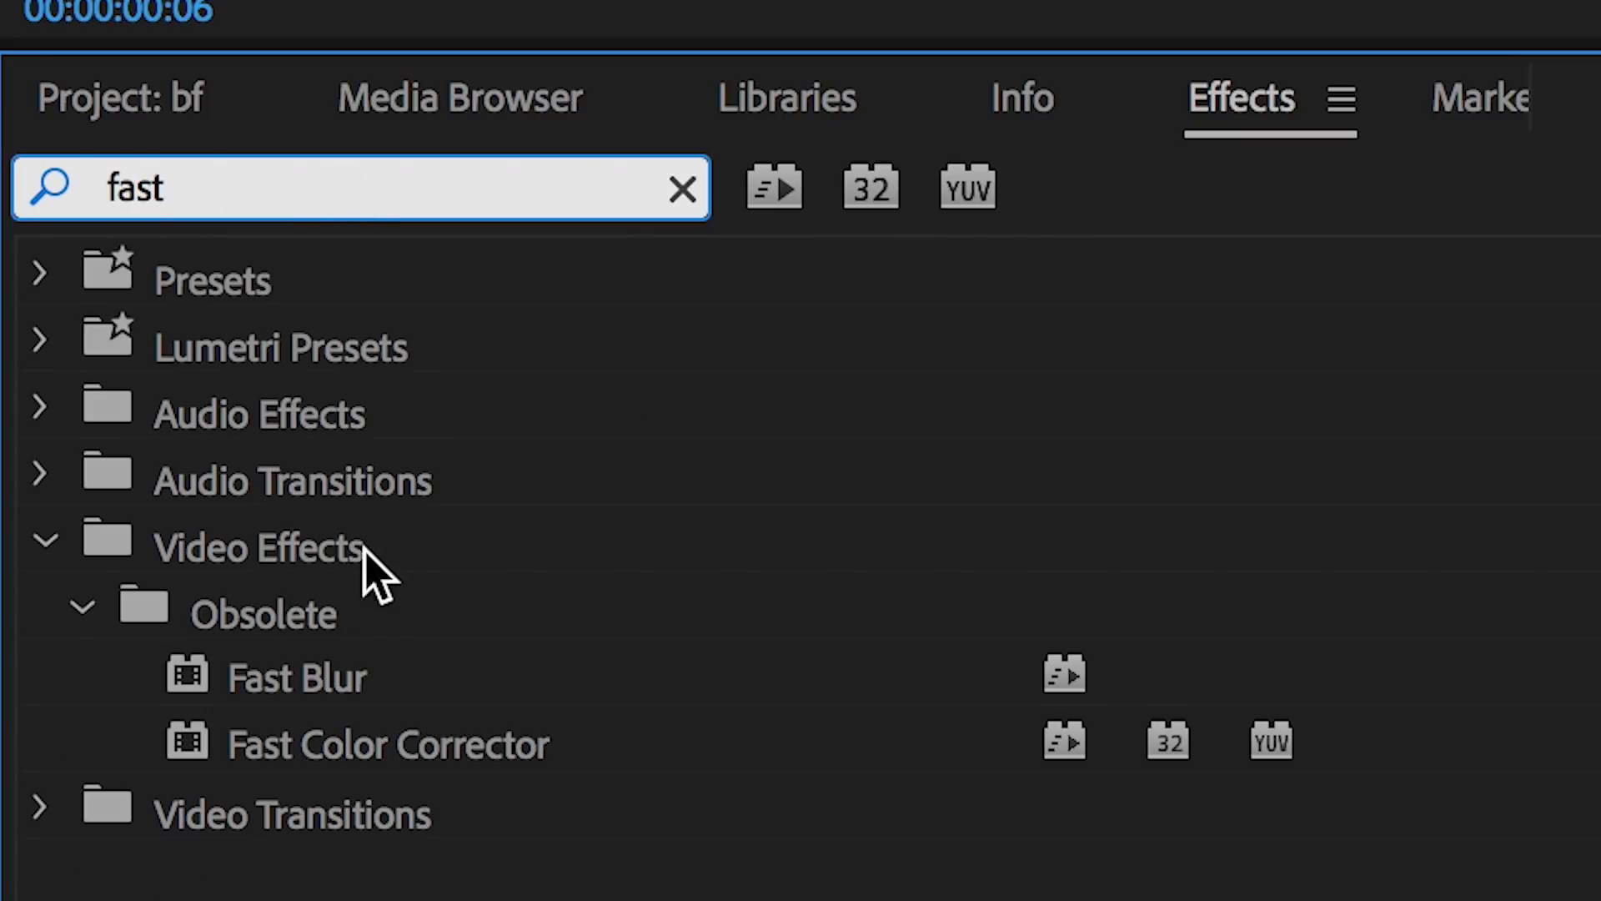
{"action": "left_click_drag", "start_coordinate": [357, 734], "coordinate": [179, 502]}
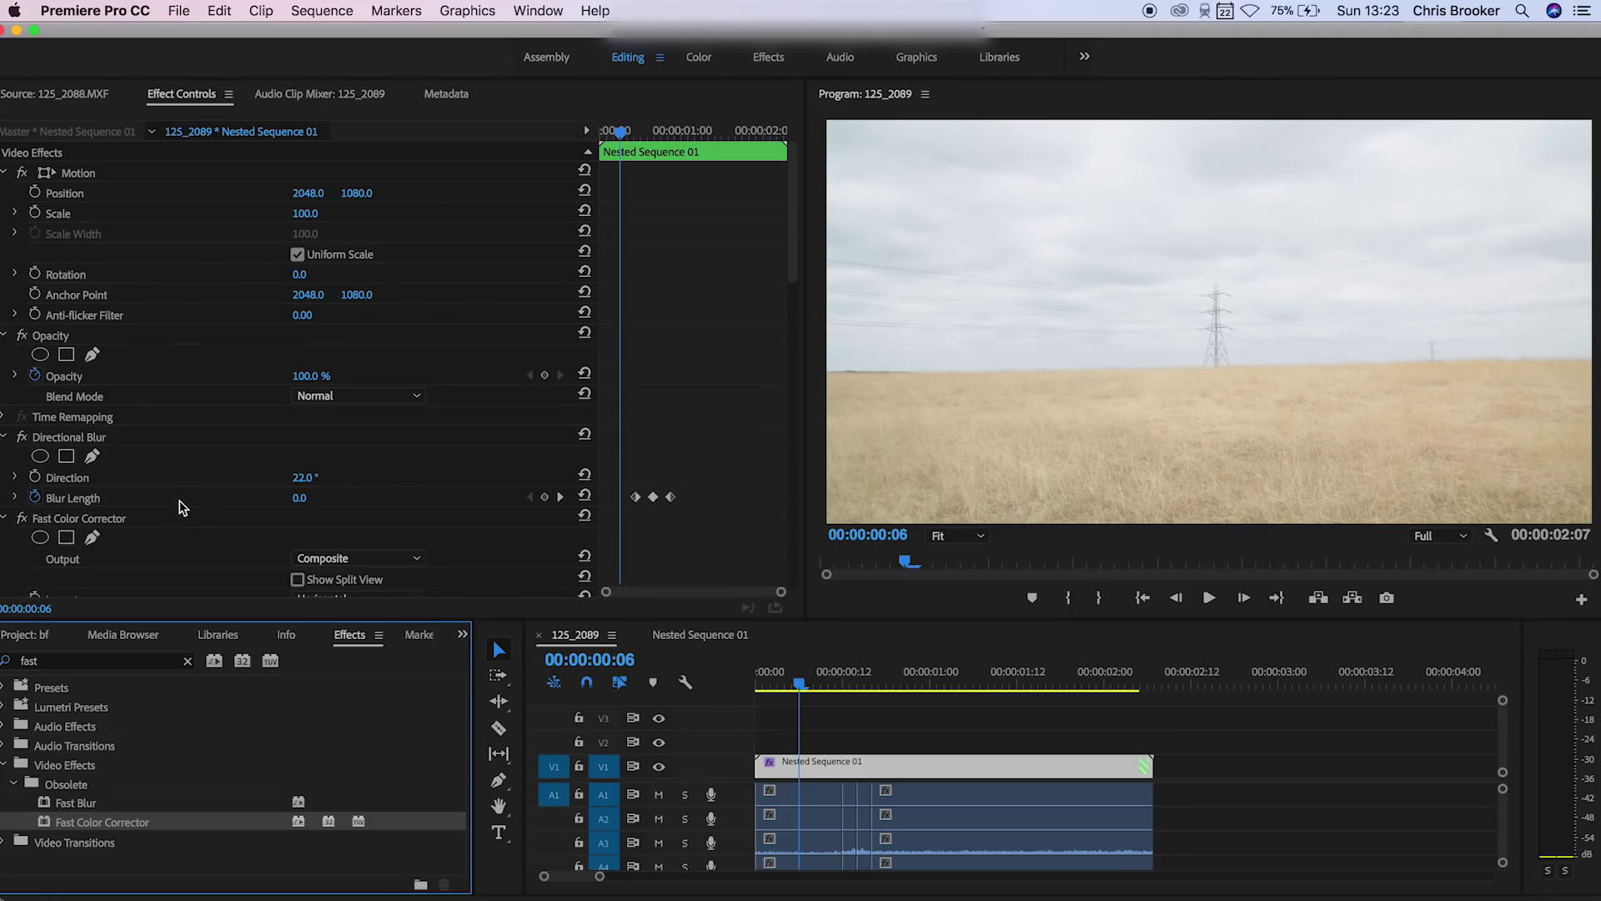
{"action": "scroll", "coordinate": [179, 502], "scroll_direction": "down", "scroll_amount": 8}
{"action": "scroll", "coordinate": [179, 506], "scroll_direction": "down", "scroll_amount": 5}
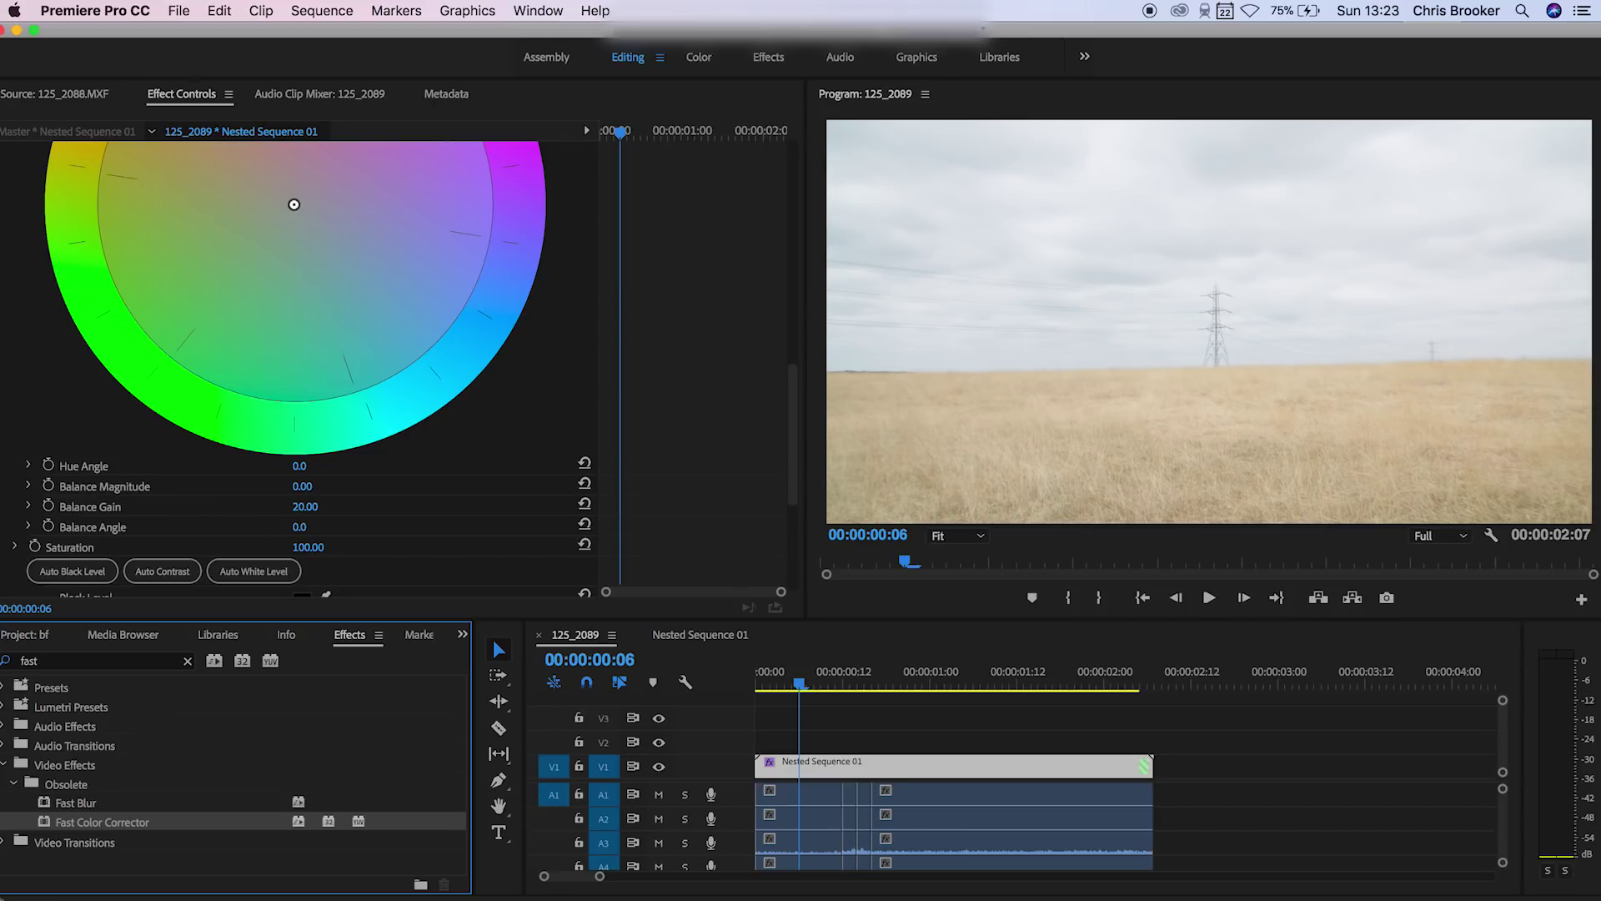
{"action": "left_click_drag", "start_coordinate": [307, 547], "coordinate": [335, 547]}
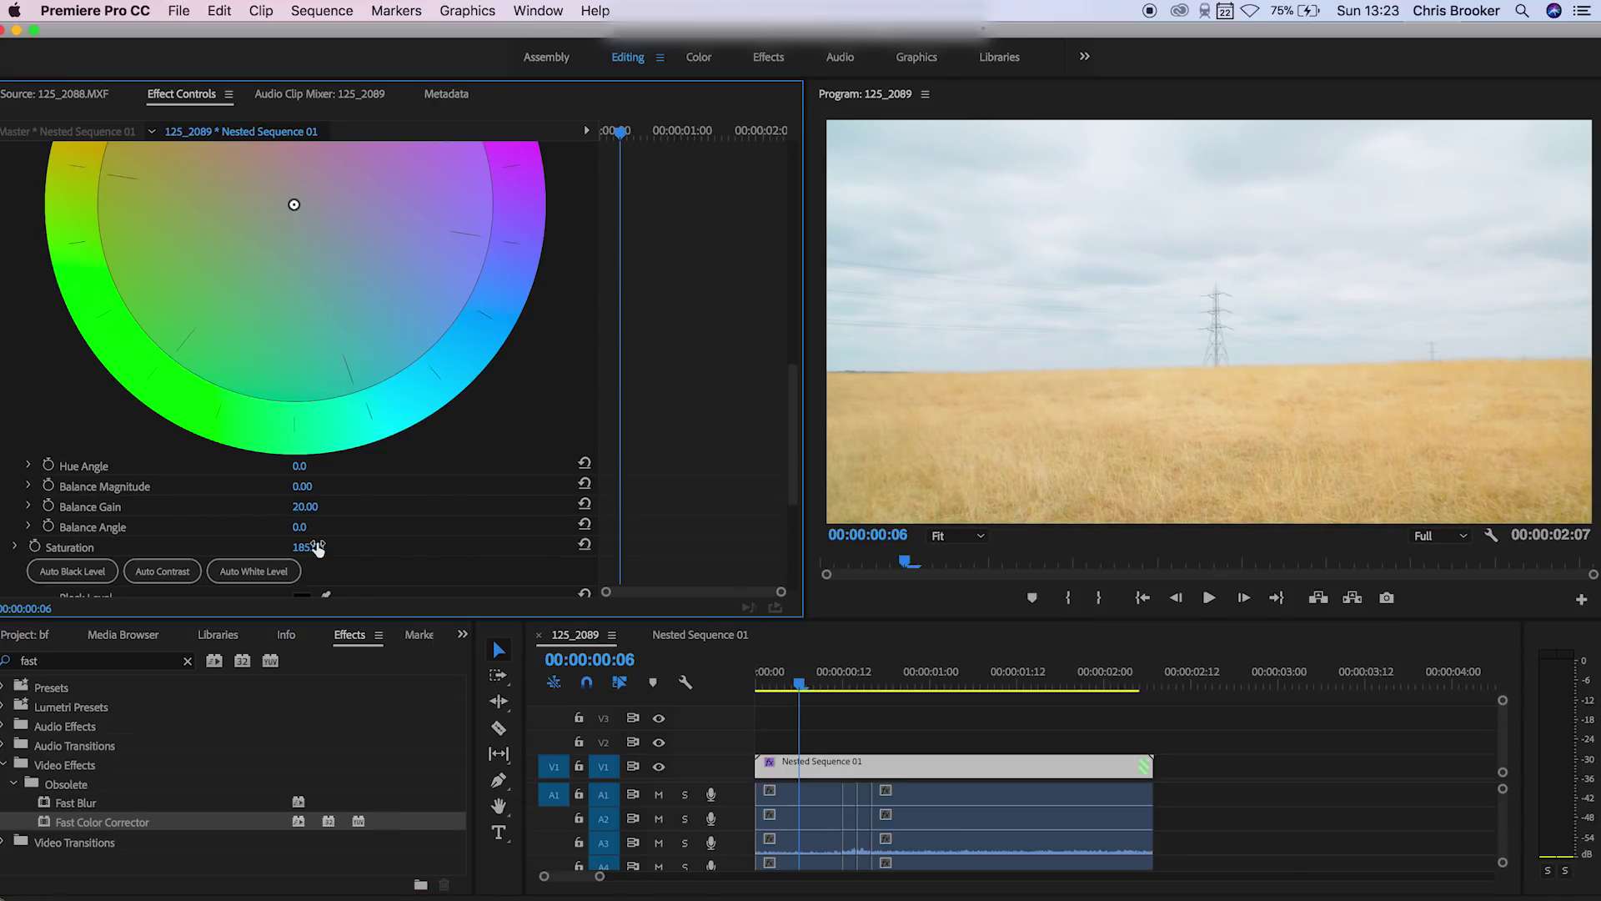
{"action": "scroll", "coordinate": [402, 498], "scroll_direction": "up", "scroll_amount": 10}
{"action": "left_click", "coordinate": [2, 442]}
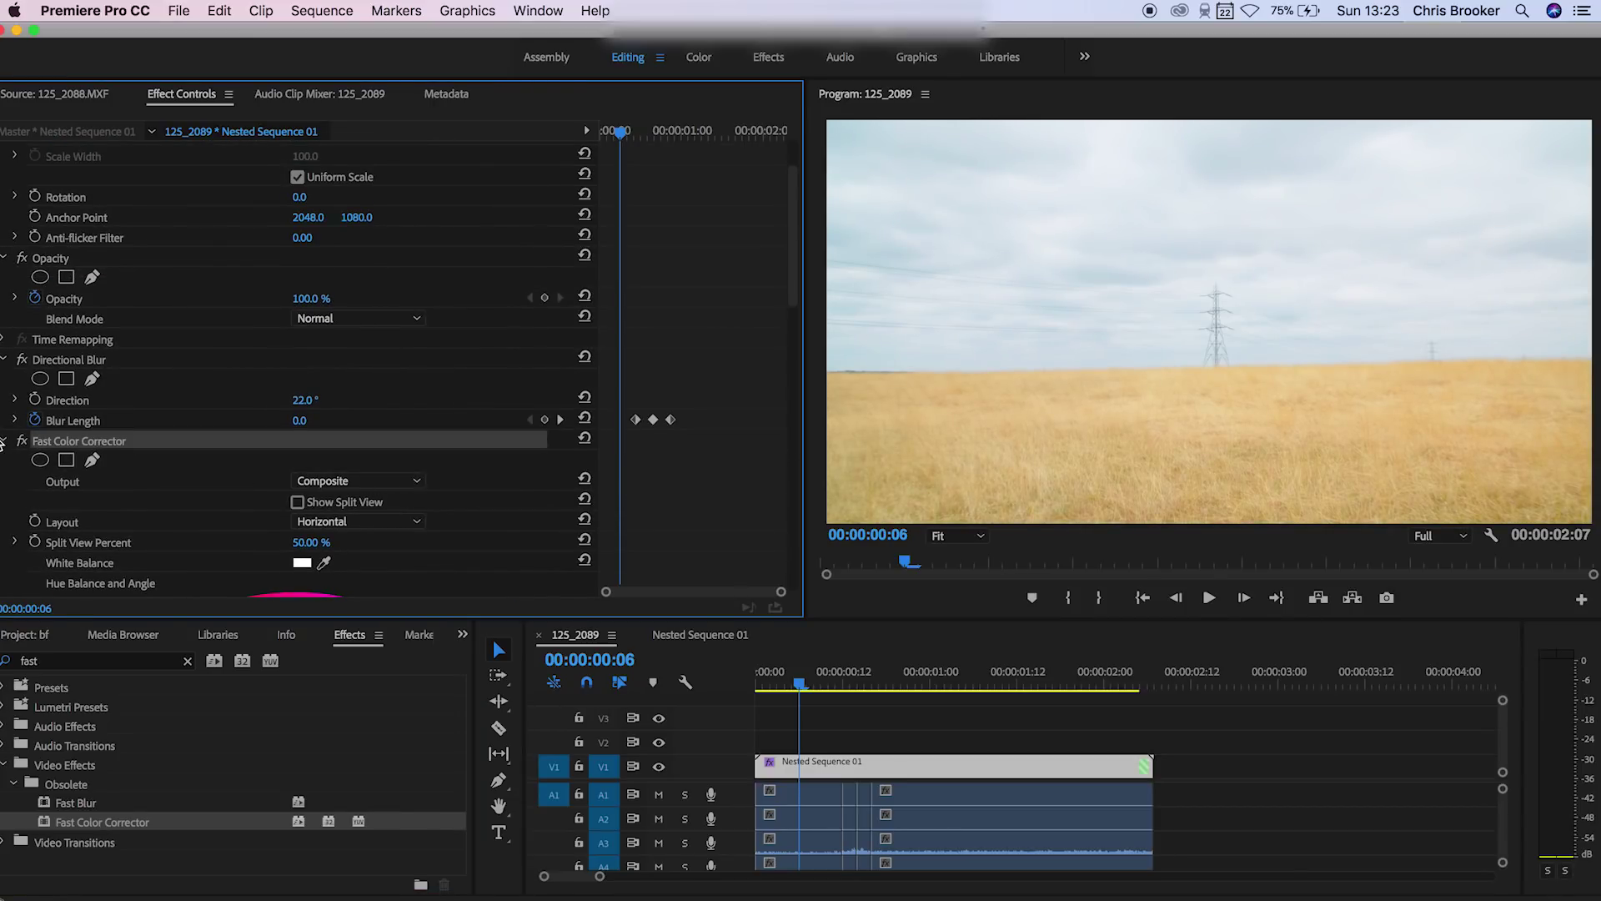
Add a Levels effect and raise the RGB Black Input Level to 34
{"action": "double_click", "coordinate": [113, 657]}
{"action": "type", "text": "lev"}
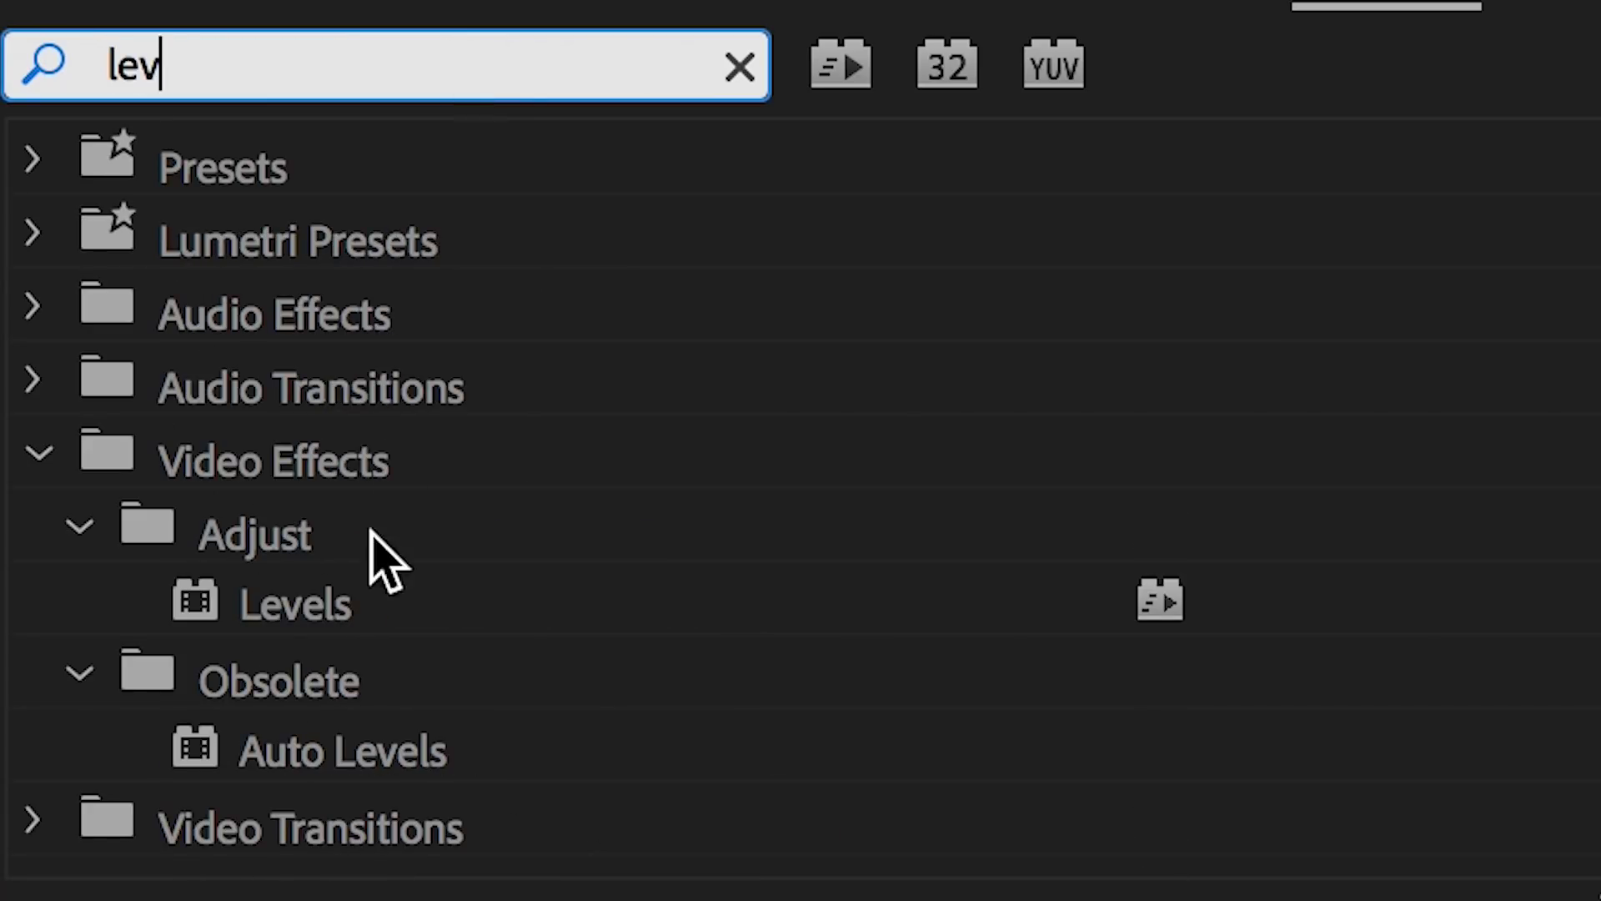
{"action": "left_click_drag", "start_coordinate": [275, 621], "coordinate": [190, 430]}
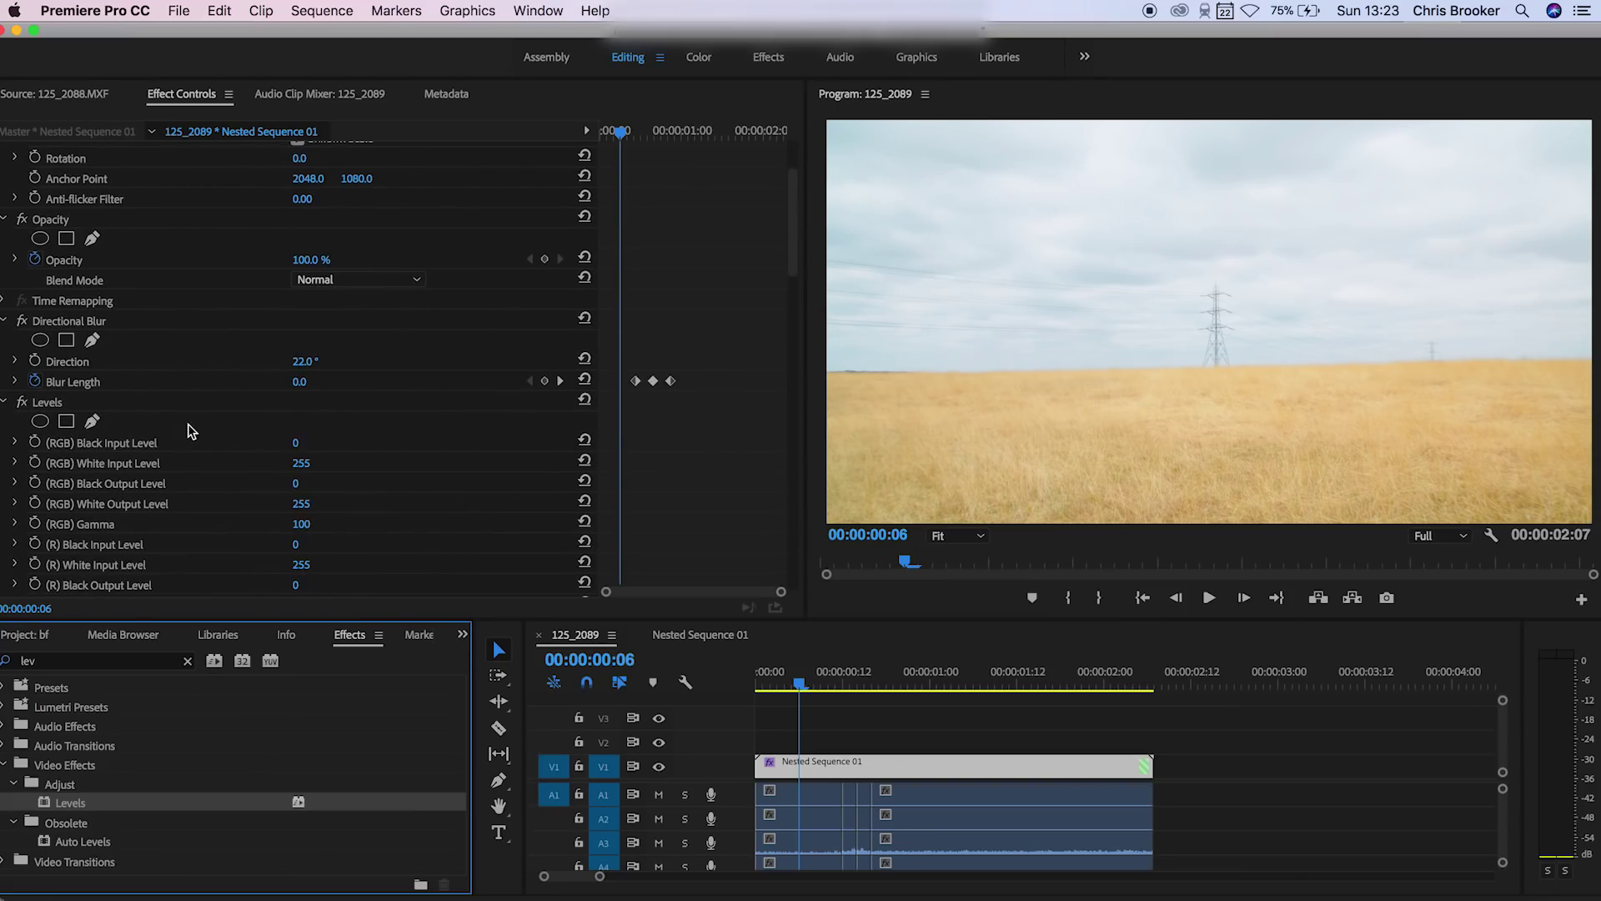
{"action": "mouse_move", "coordinate": [297, 445]}
{"action": "left_mouse_down"}
{"action": "mouse_move", "coordinate": [335, 445]}
{"action": "mouse_move", "coordinate": [318, 443]}
{"action": "left_mouse_up"}
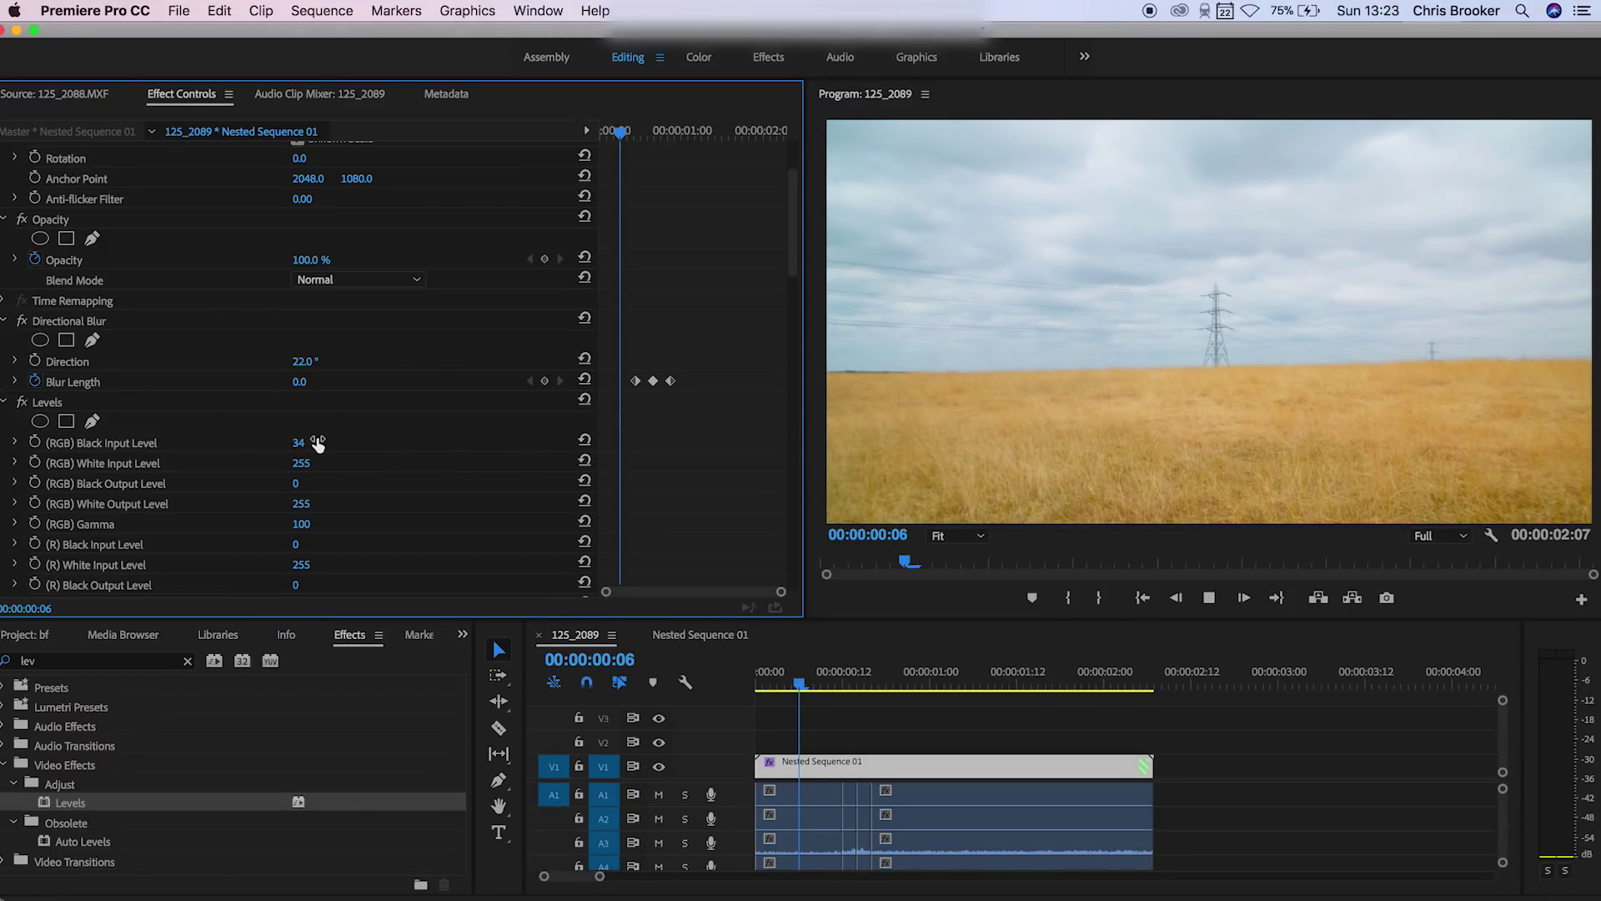